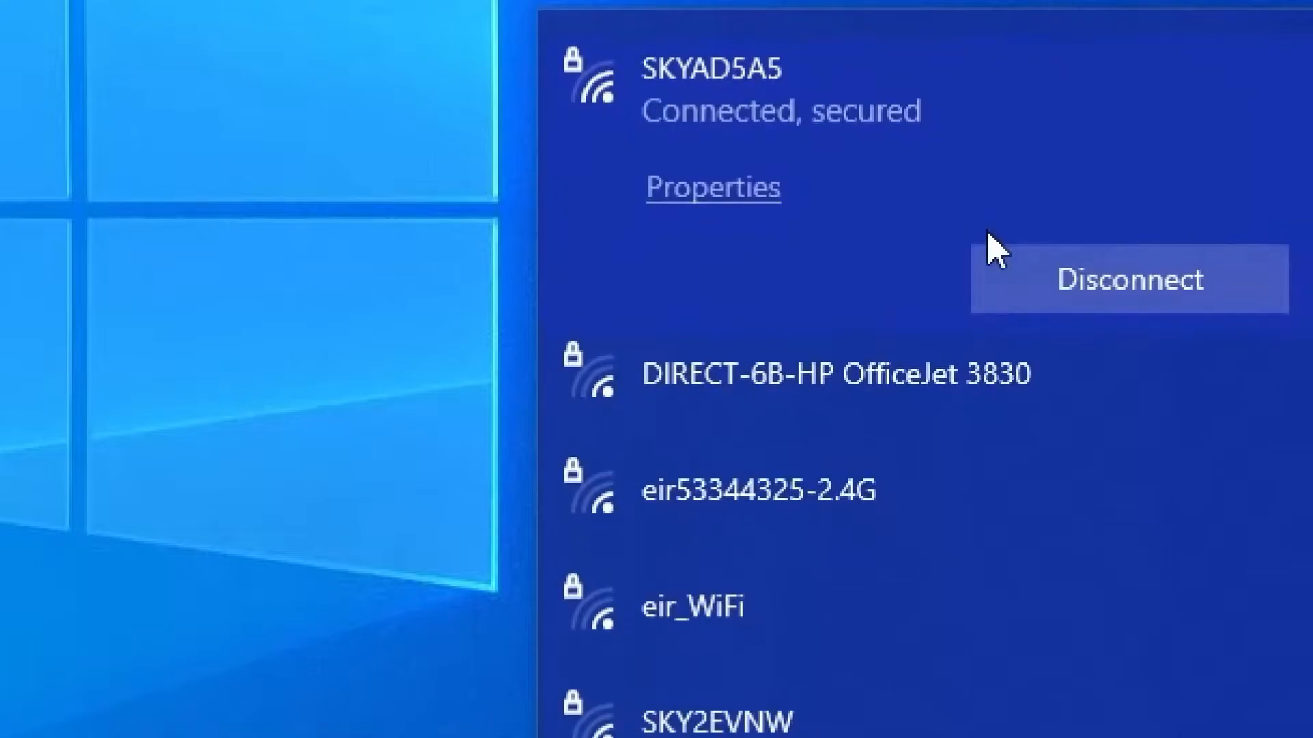
click(527, 207)
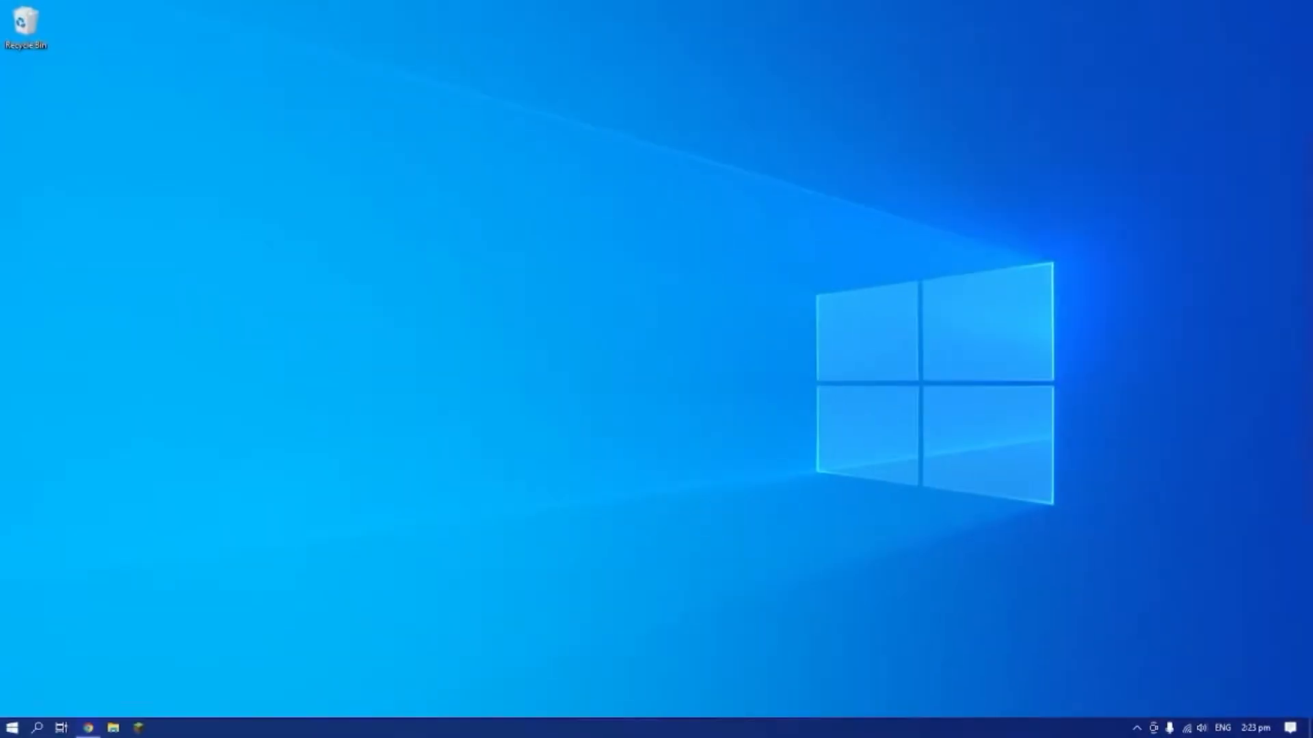
drag(733, 735, 508, 1)
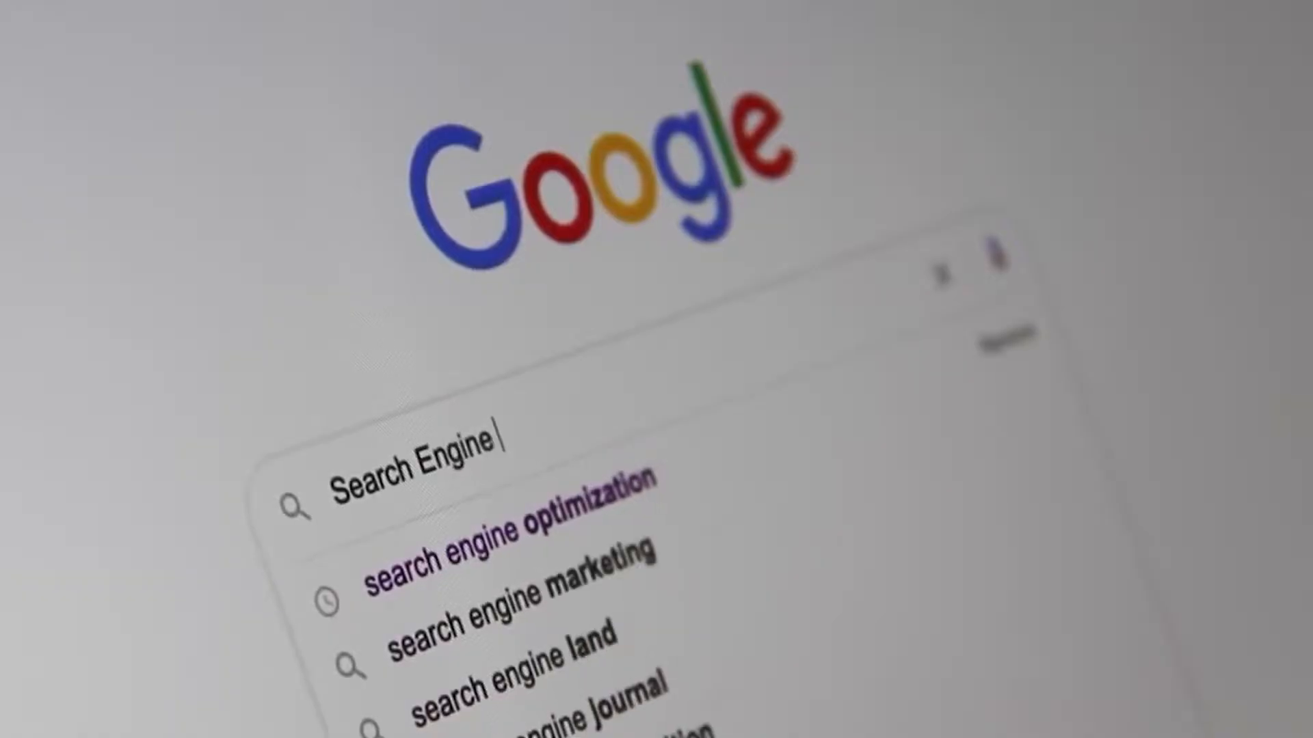
text(Optimiza)
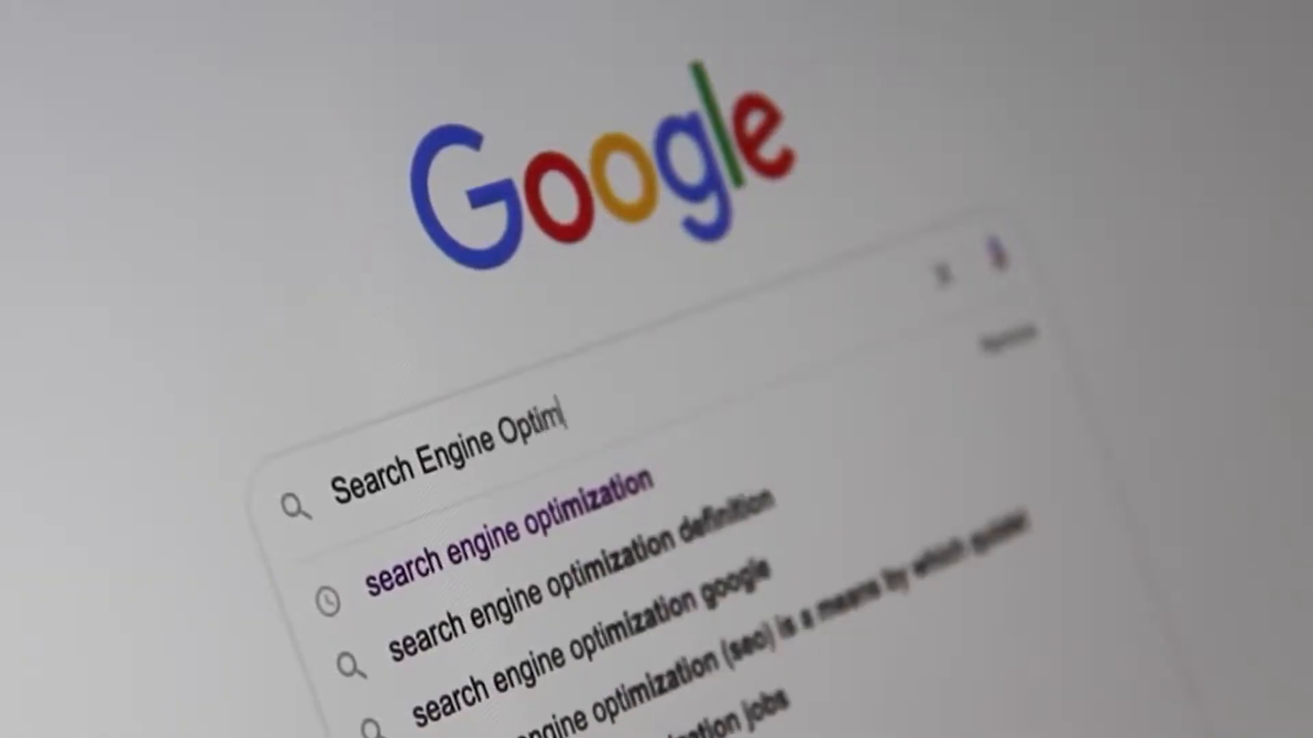
text(tion)
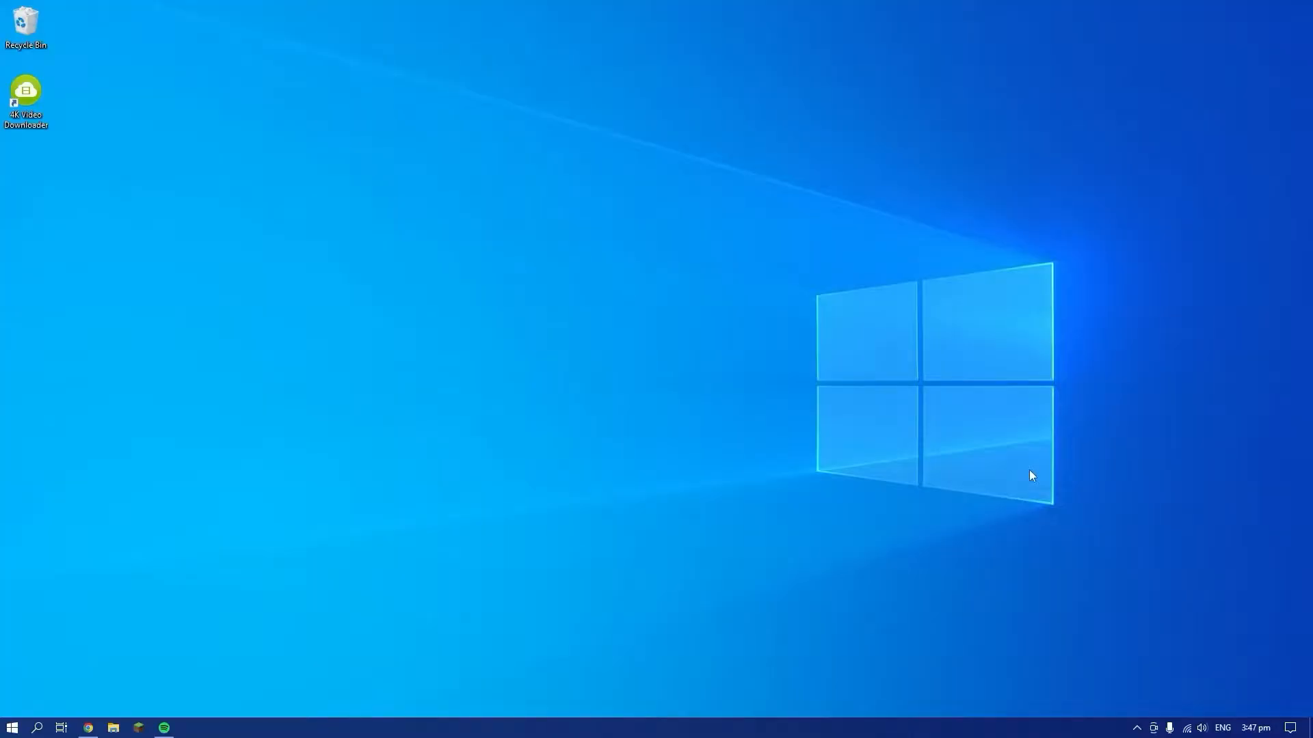
Search the computer for "virtu" and launch Oracle VM VirtualBox
key(alt+space)
text(virtu)
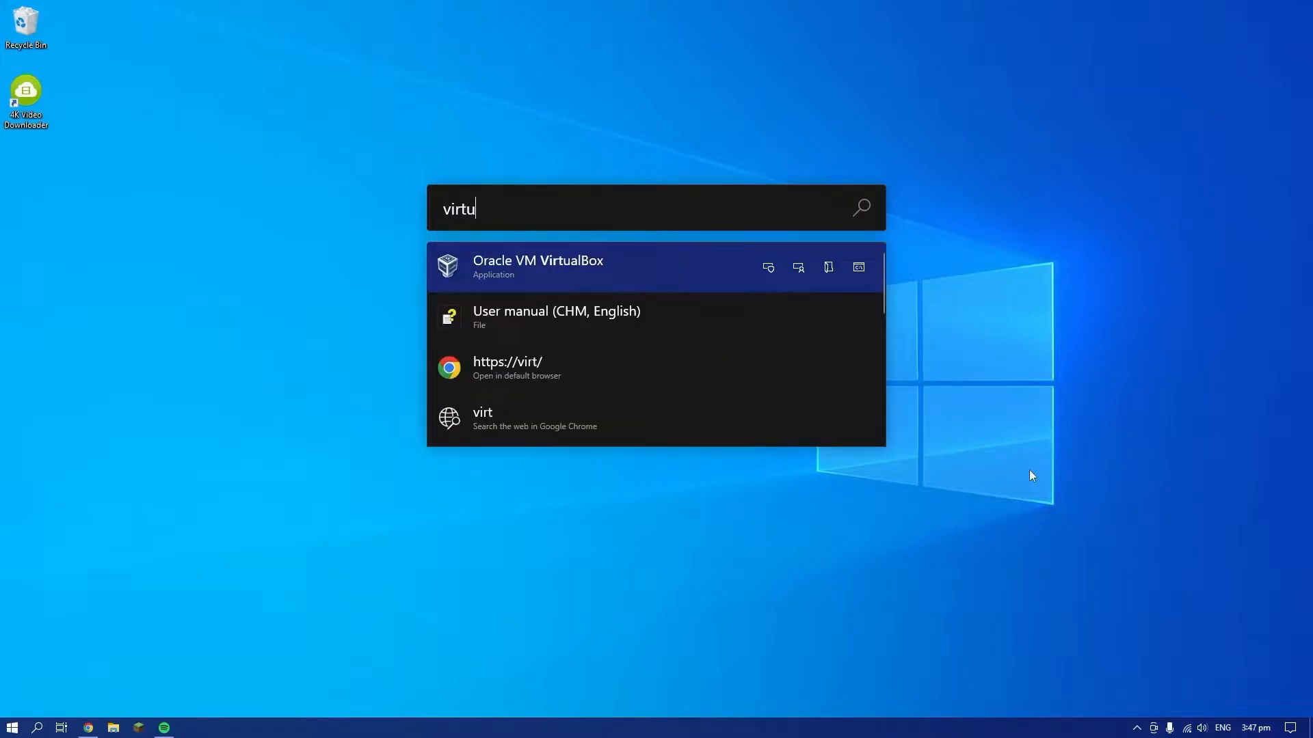
key(Return)
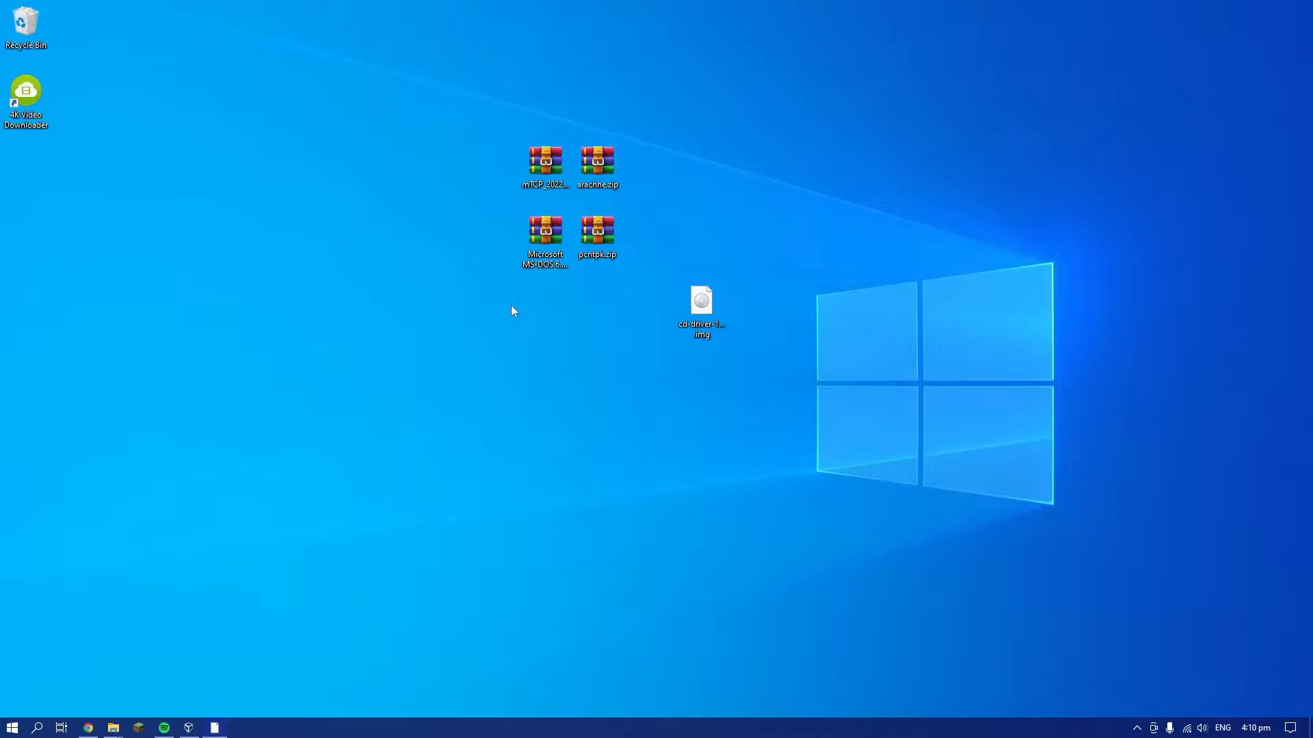
Look over the downloaded mTCP, Microsoft MS-DOS, pcntpk.zip and arachne.zip archives on the desktop
drag(510, 311, 435, 416)
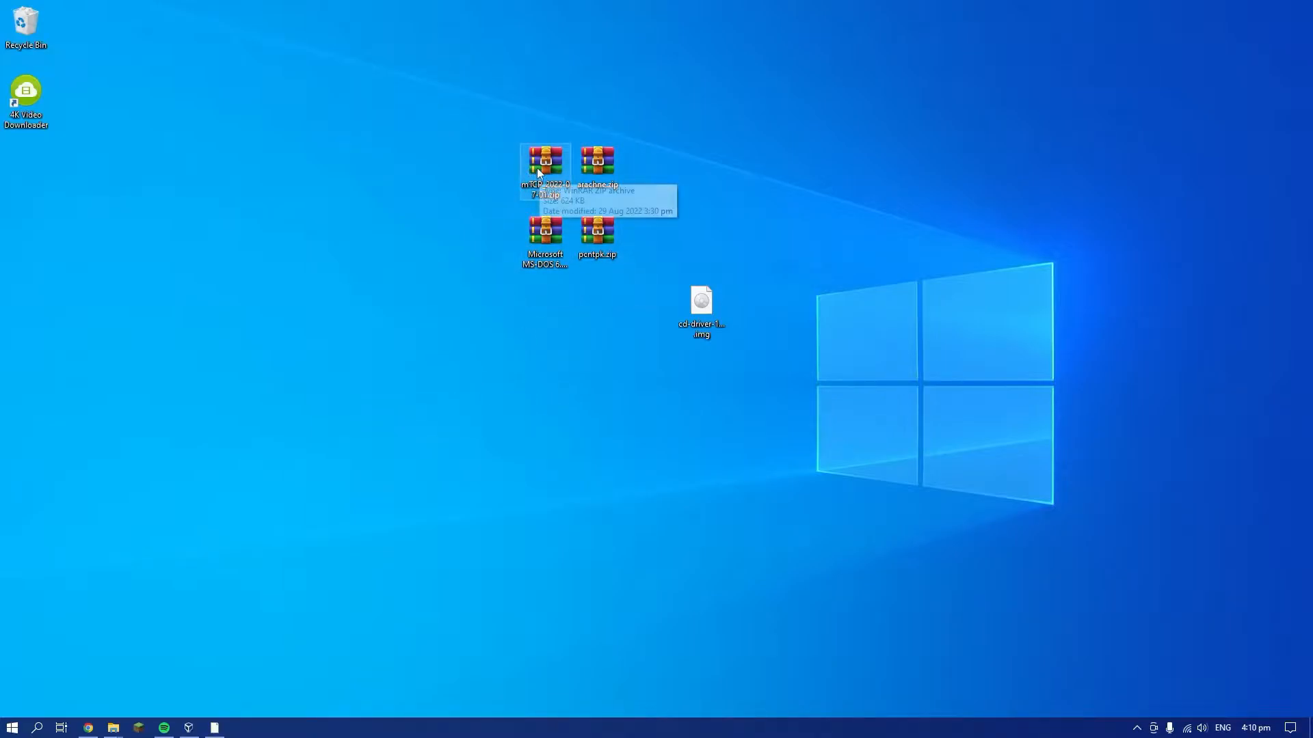
click(530, 253)
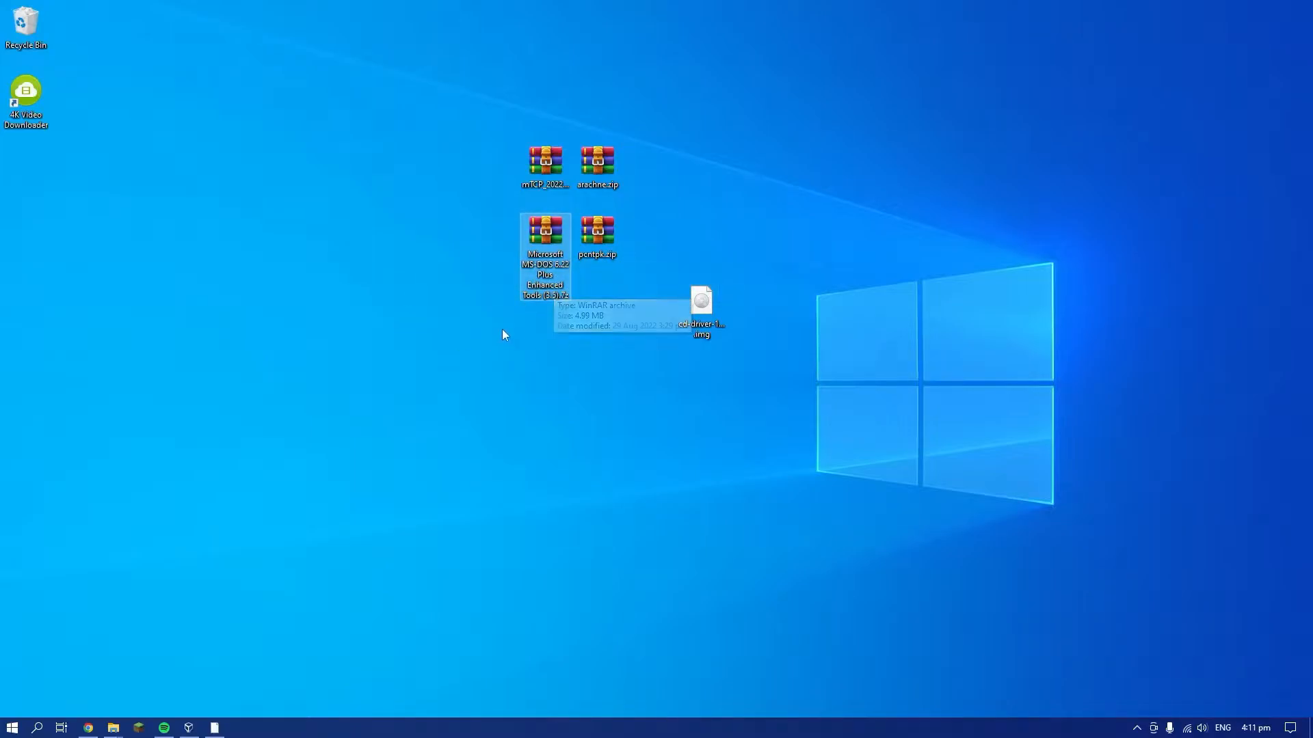
click(545, 168)
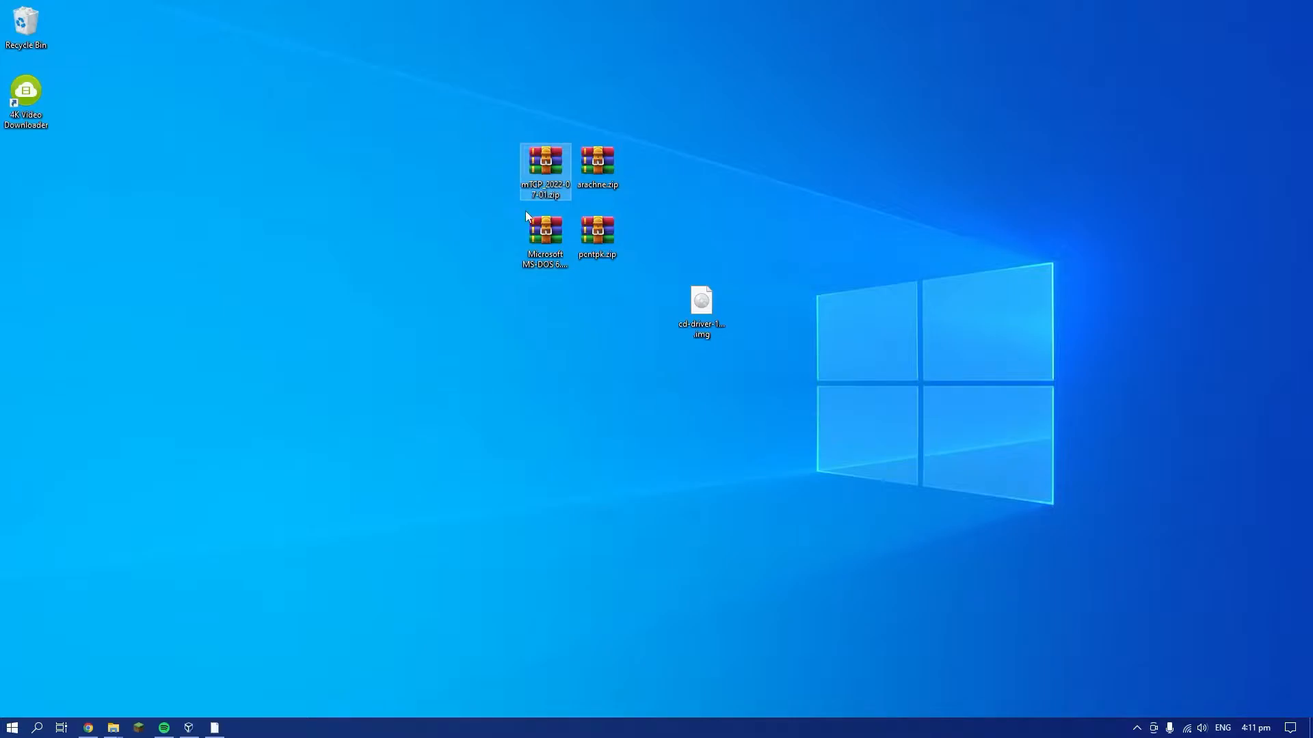
ctrl+click(558, 231)
ctrl+click(558, 231)
click(596, 239)
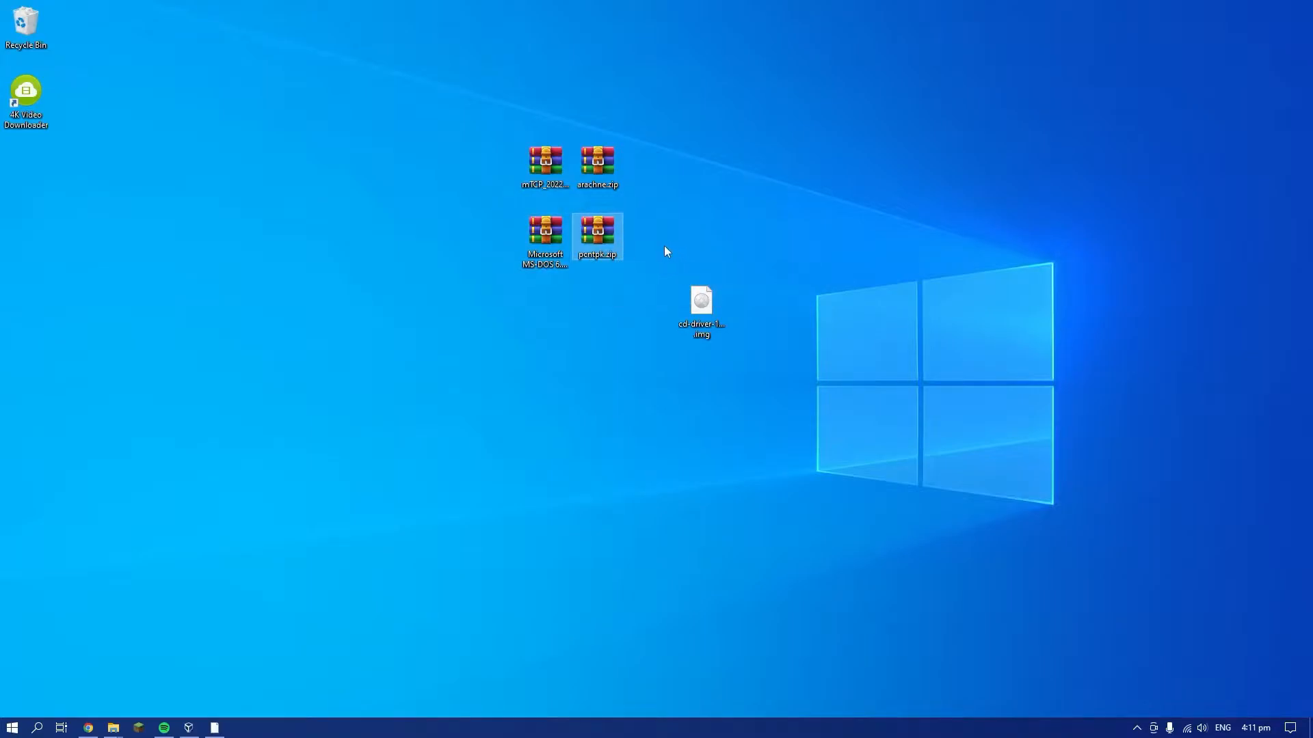
click(586, 169)
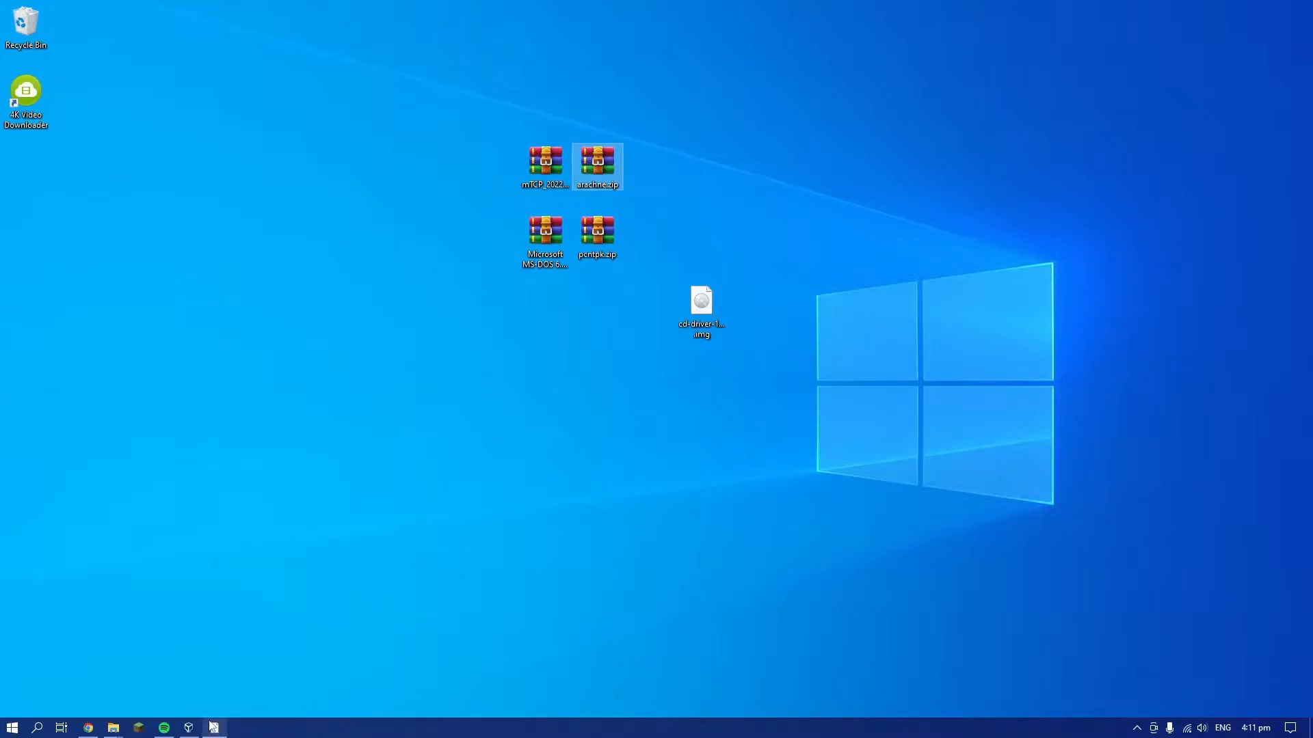
Begin a new VirtualBox virtual machine named MS-DOS, with type Other, version DOS and 2048 MB of memory
mouse_move(216, 729)
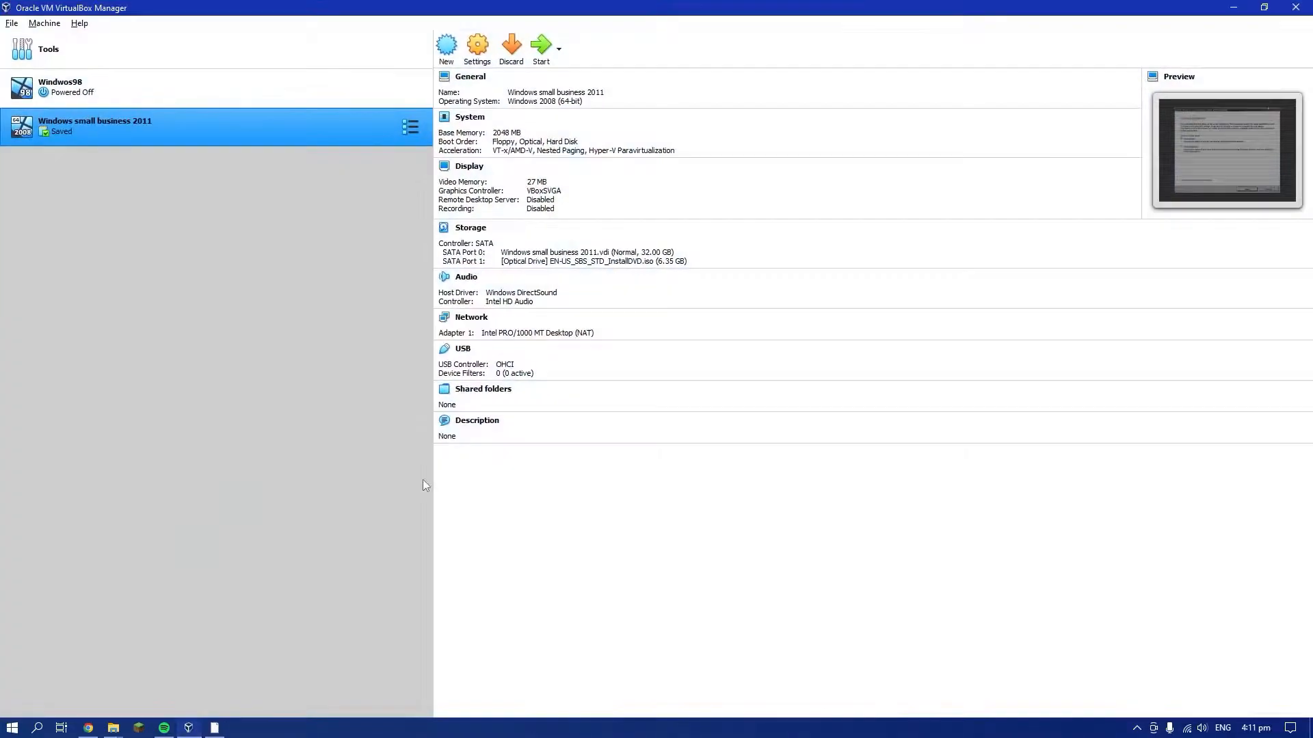
click(445, 45)
text(M)
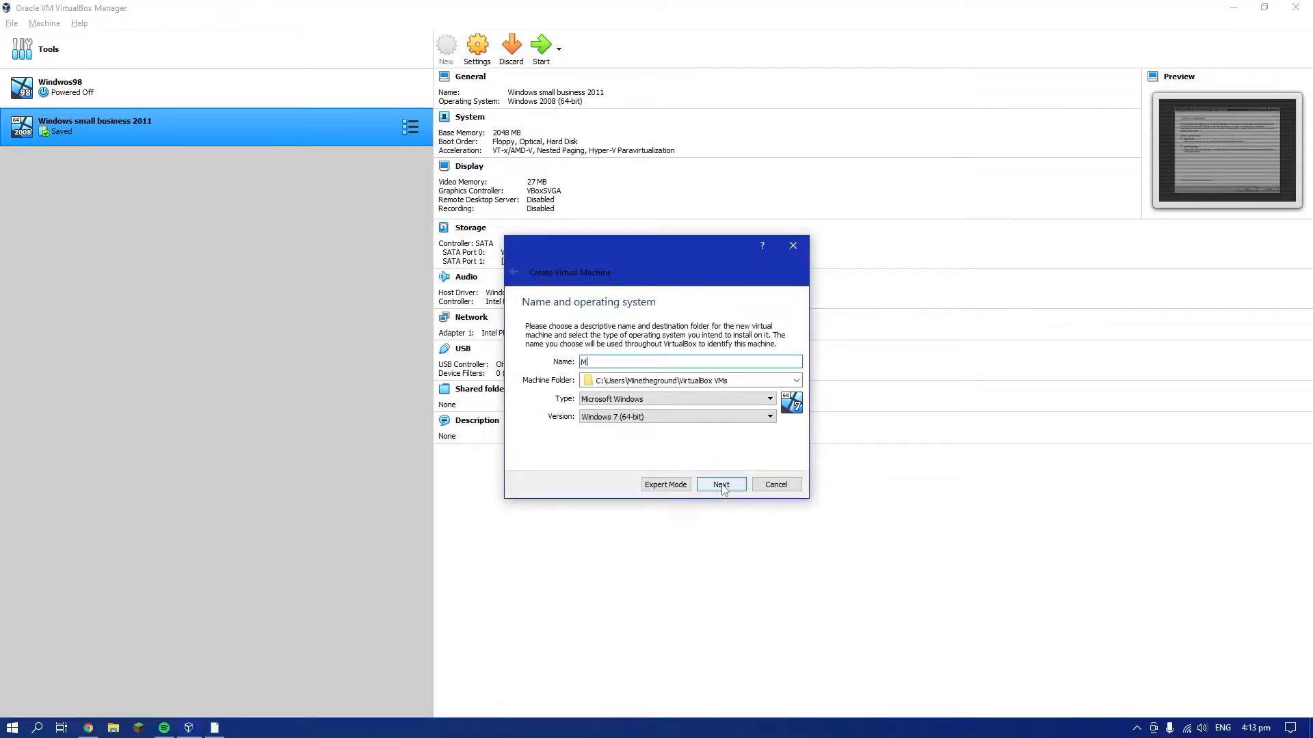
text(S-DOS)
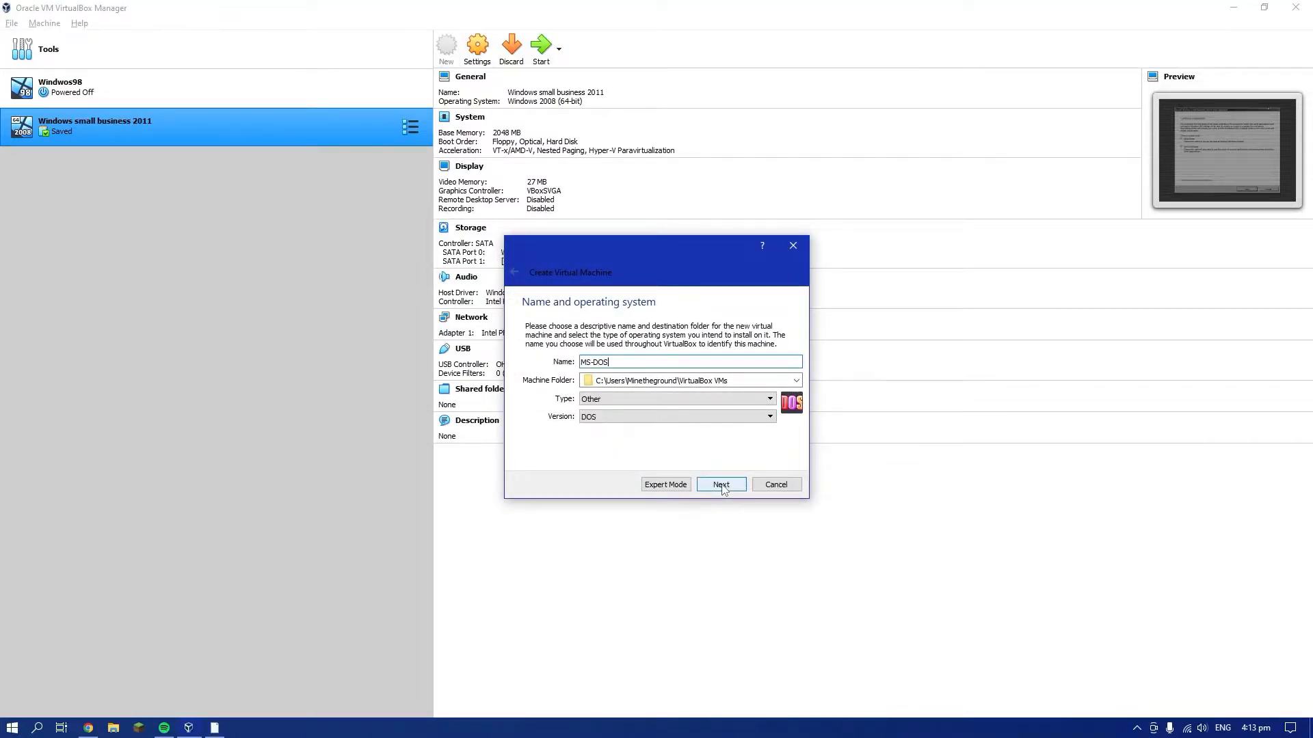
click(721, 485)
drag(527, 375, 558, 377)
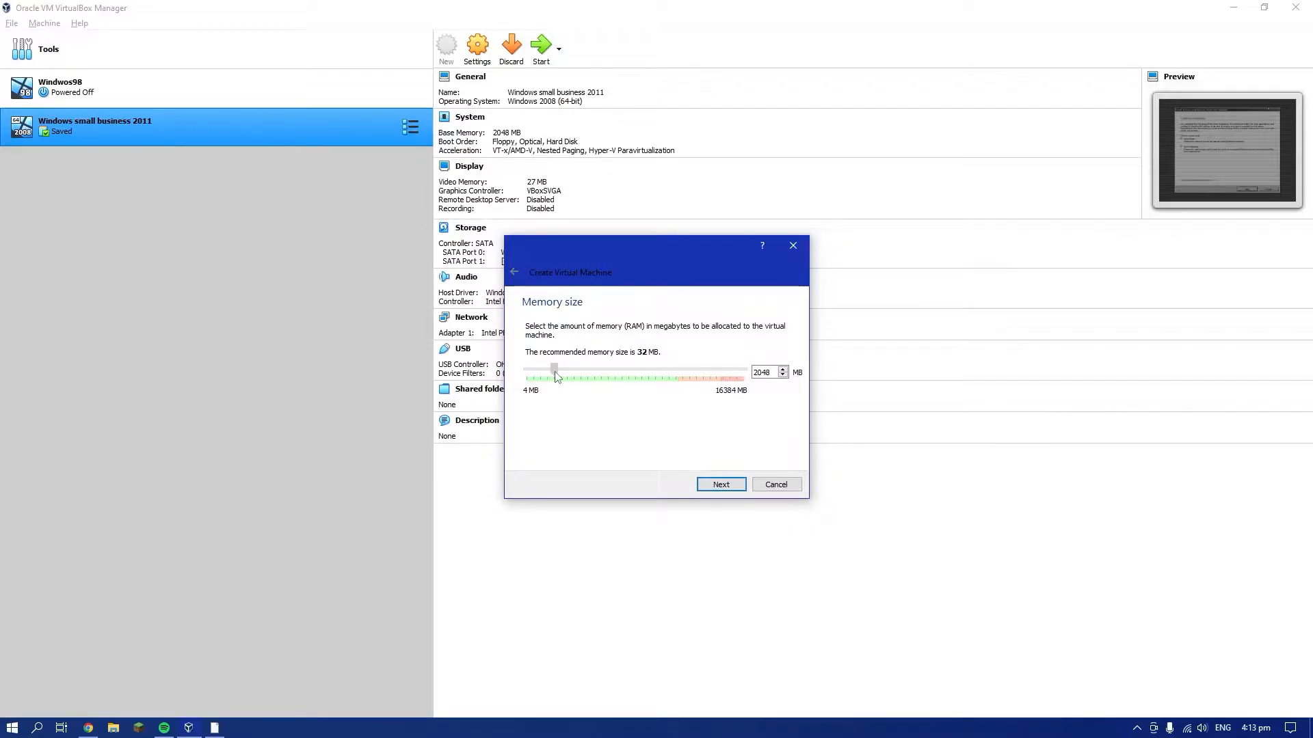
click(721, 486)
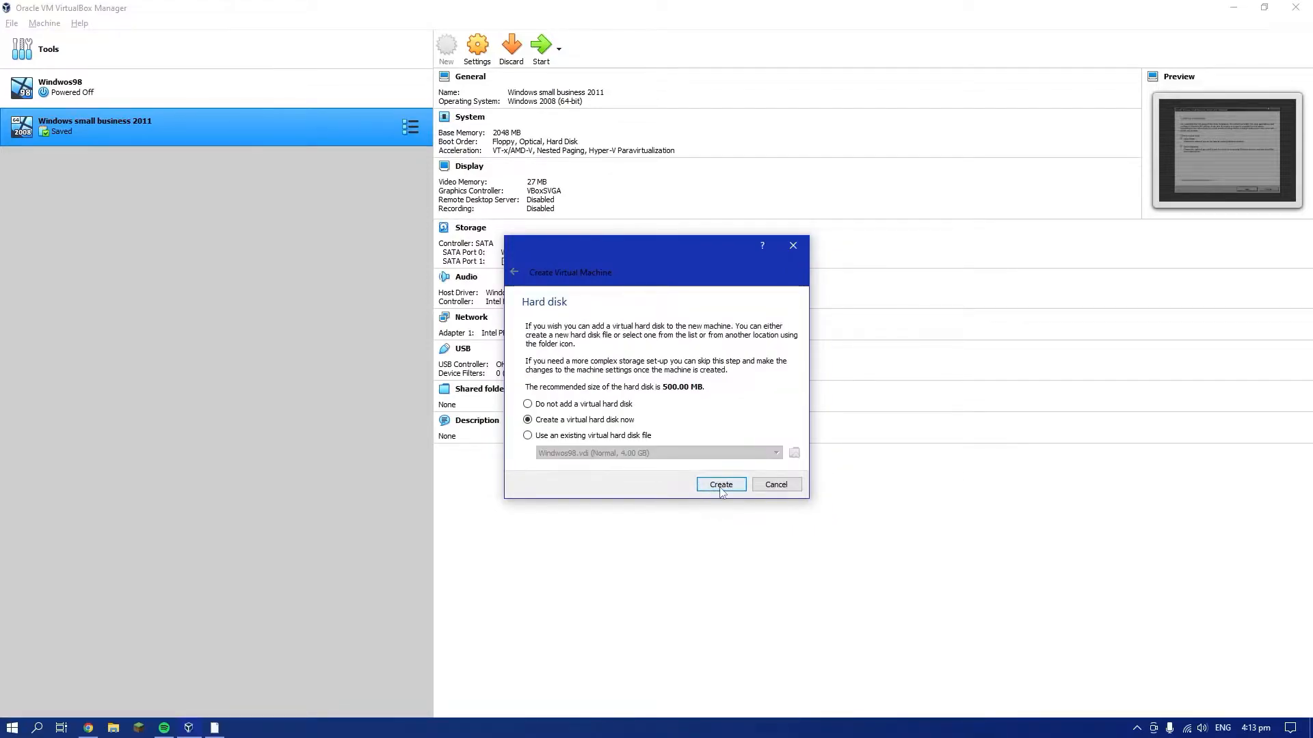
Create a dynamically allocated 500 MB virtual hard disk for the new machine
click(720, 485)
click(715, 510)
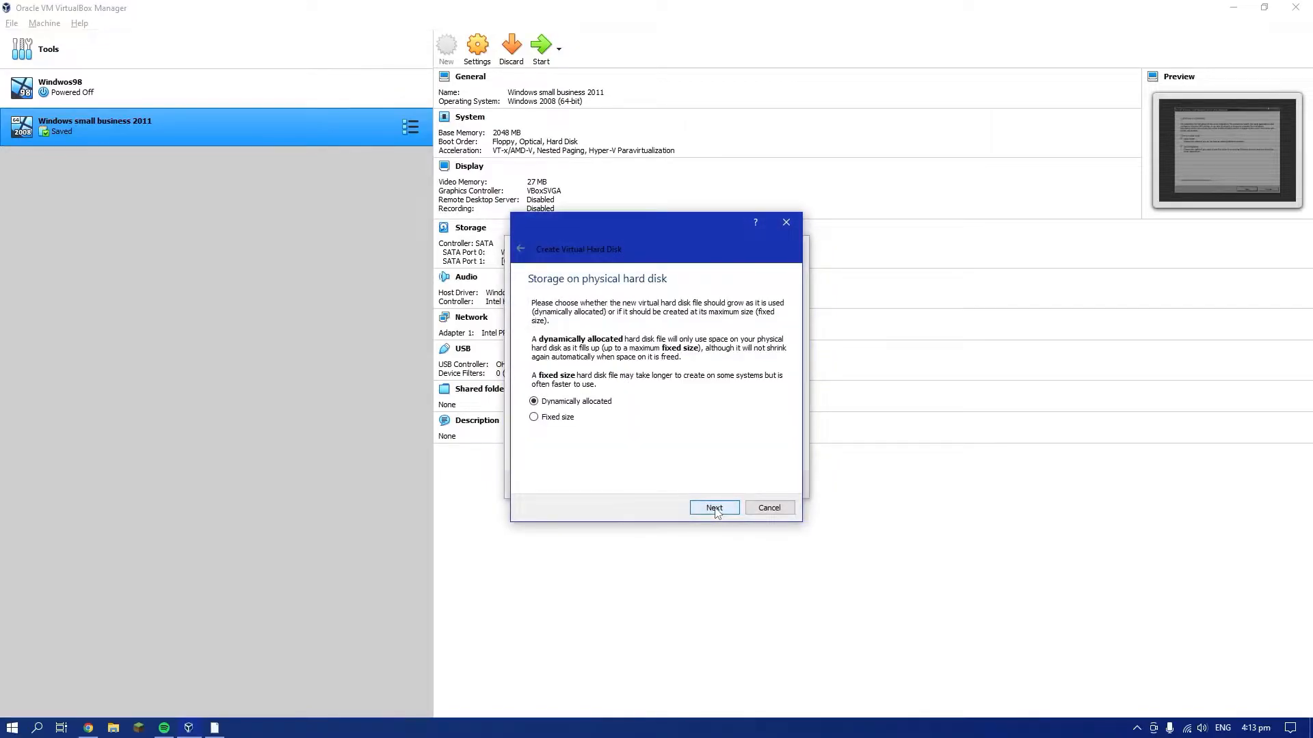
click(714, 509)
click(715, 508)
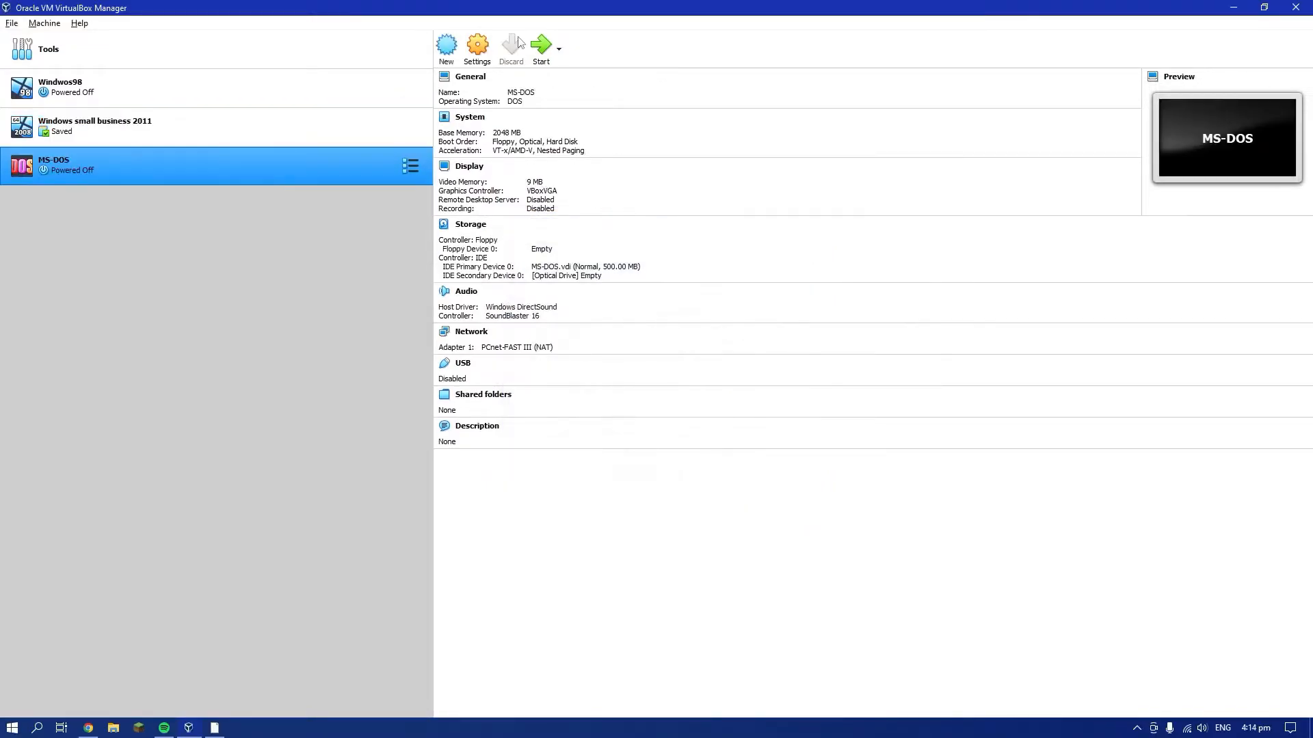
Attach Disk1.img to the MS-DOS machine's floppy drive in its storage settings and save the settings
click(479, 50)
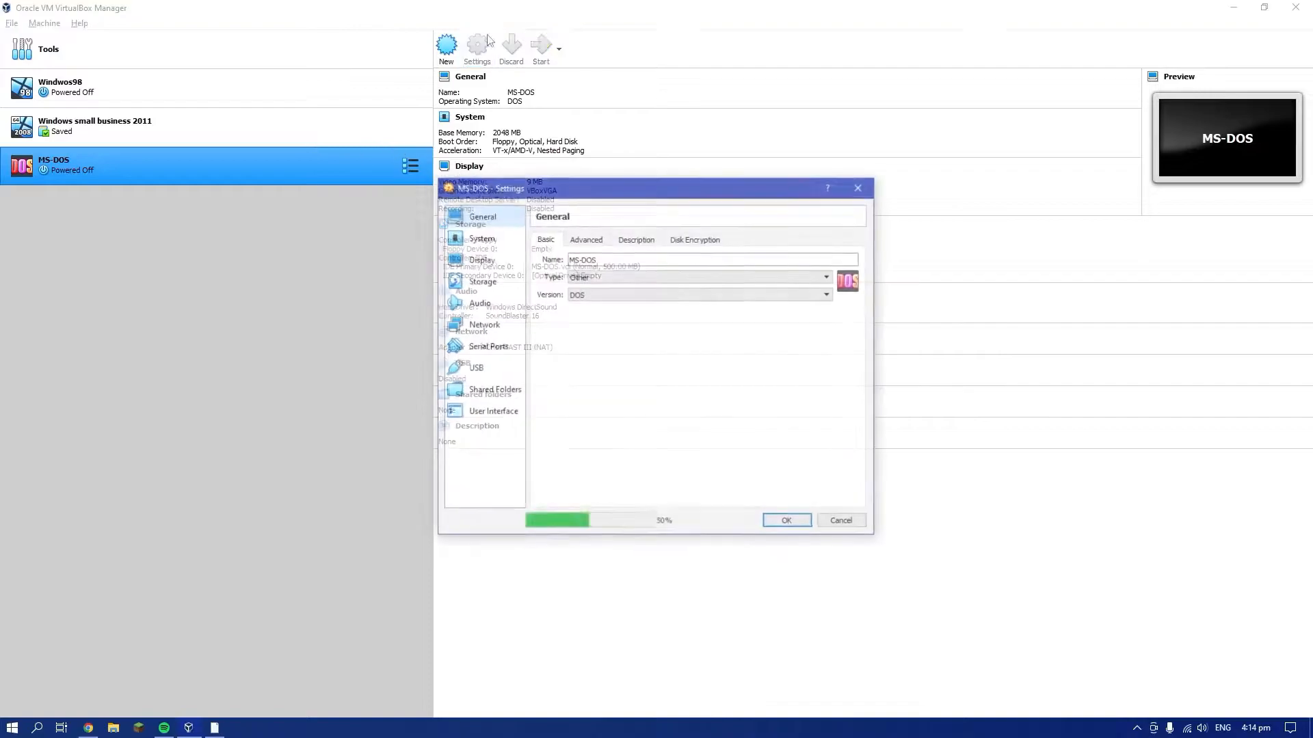
click(481, 281)
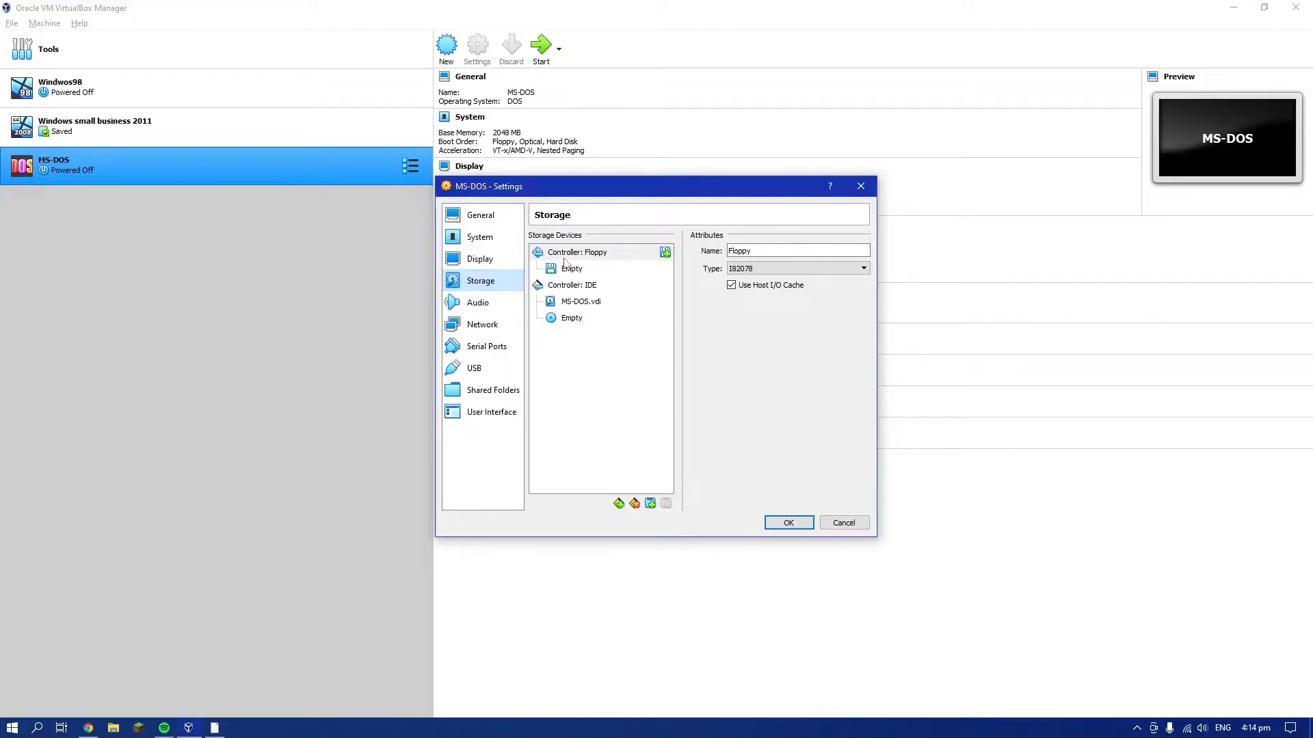
click(572, 269)
click(862, 251)
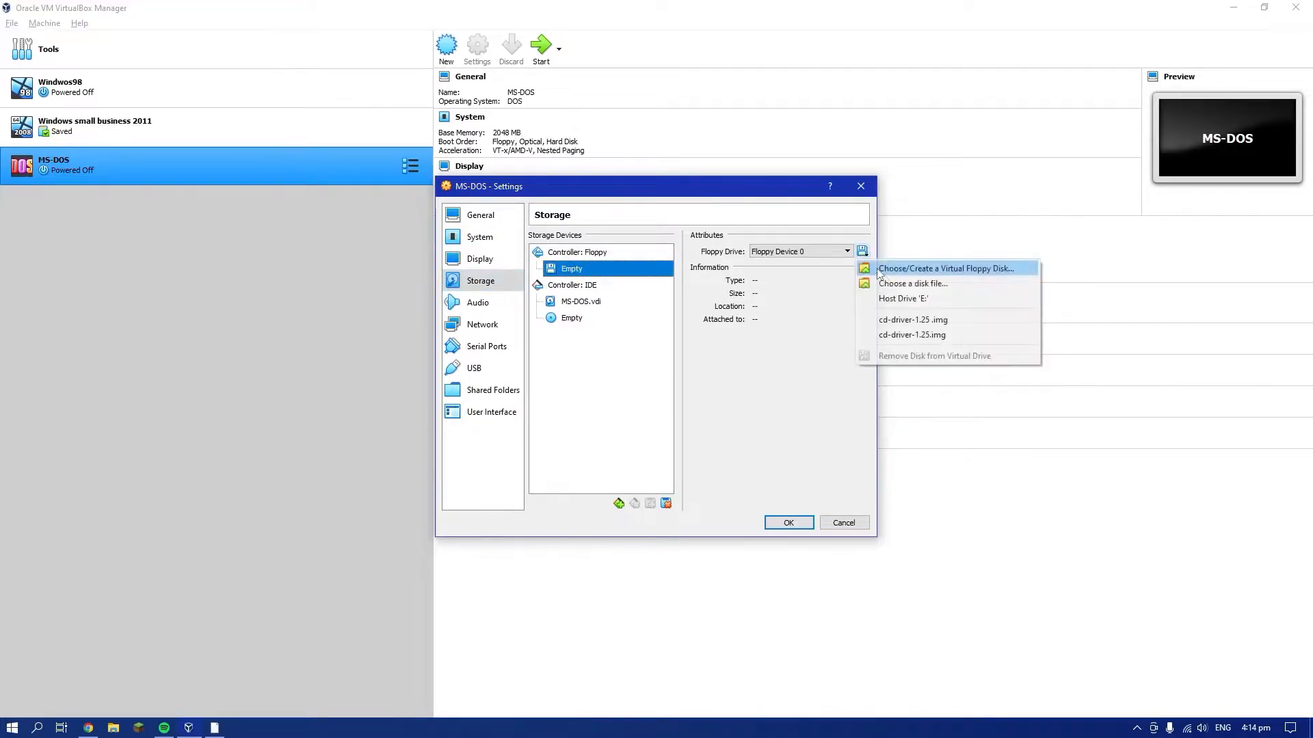
click(893, 288)
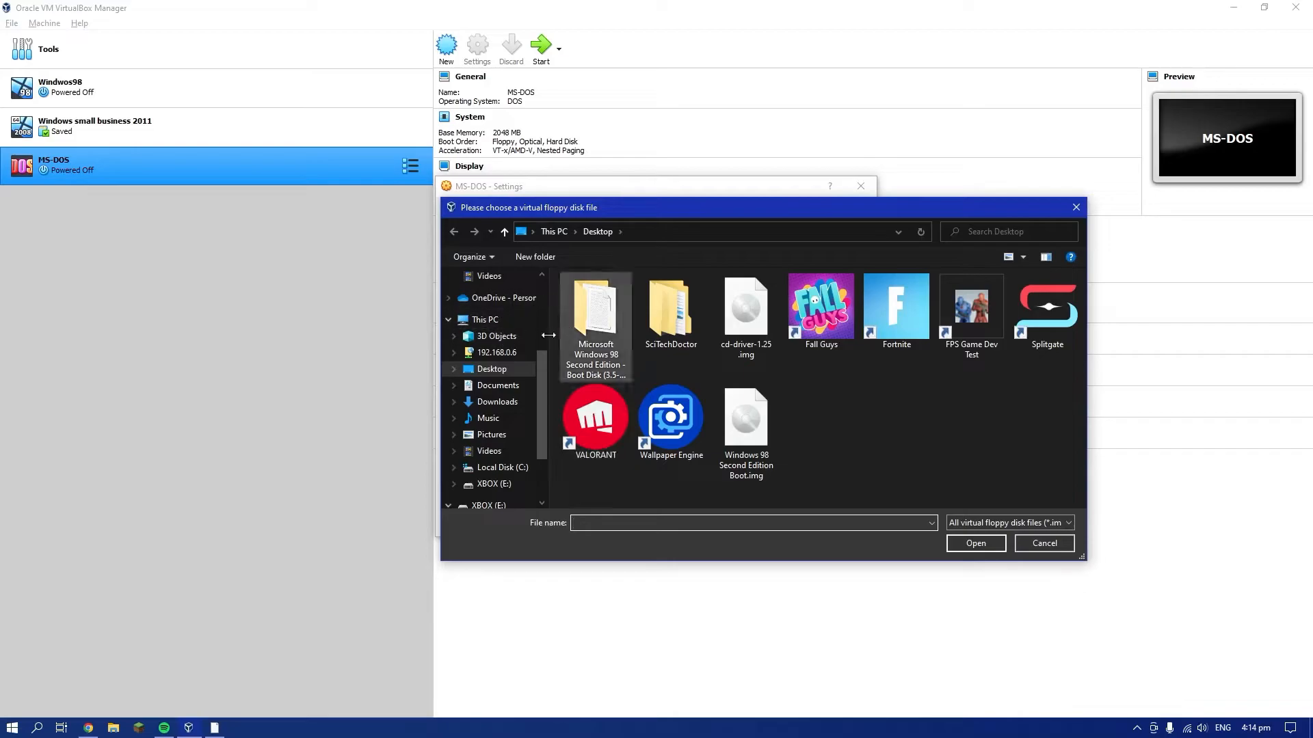
double_click(596, 322)
click(601, 300)
double_click(602, 301)
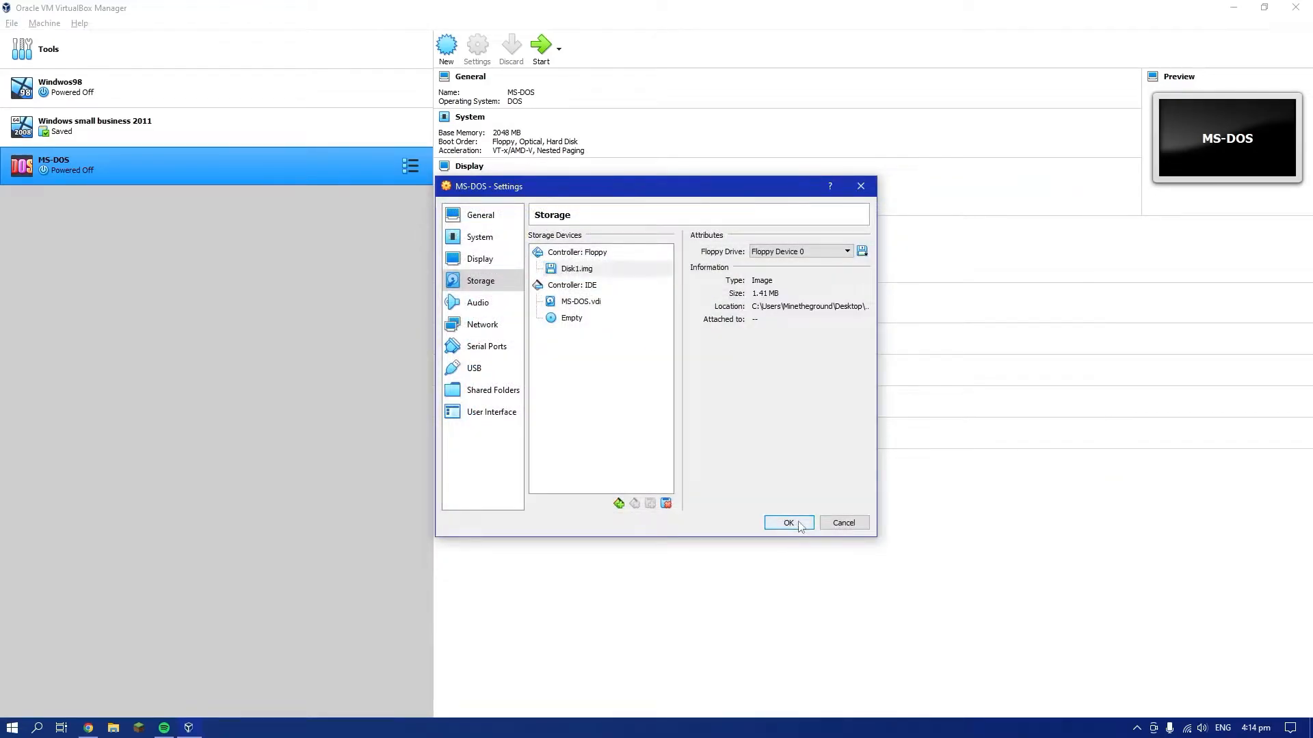
click(798, 524)
Start the MS-DOS machine and proceed through MS-DOS 6.22 Setup, restarting when asked and accepting the default system settings
click(541, 46)
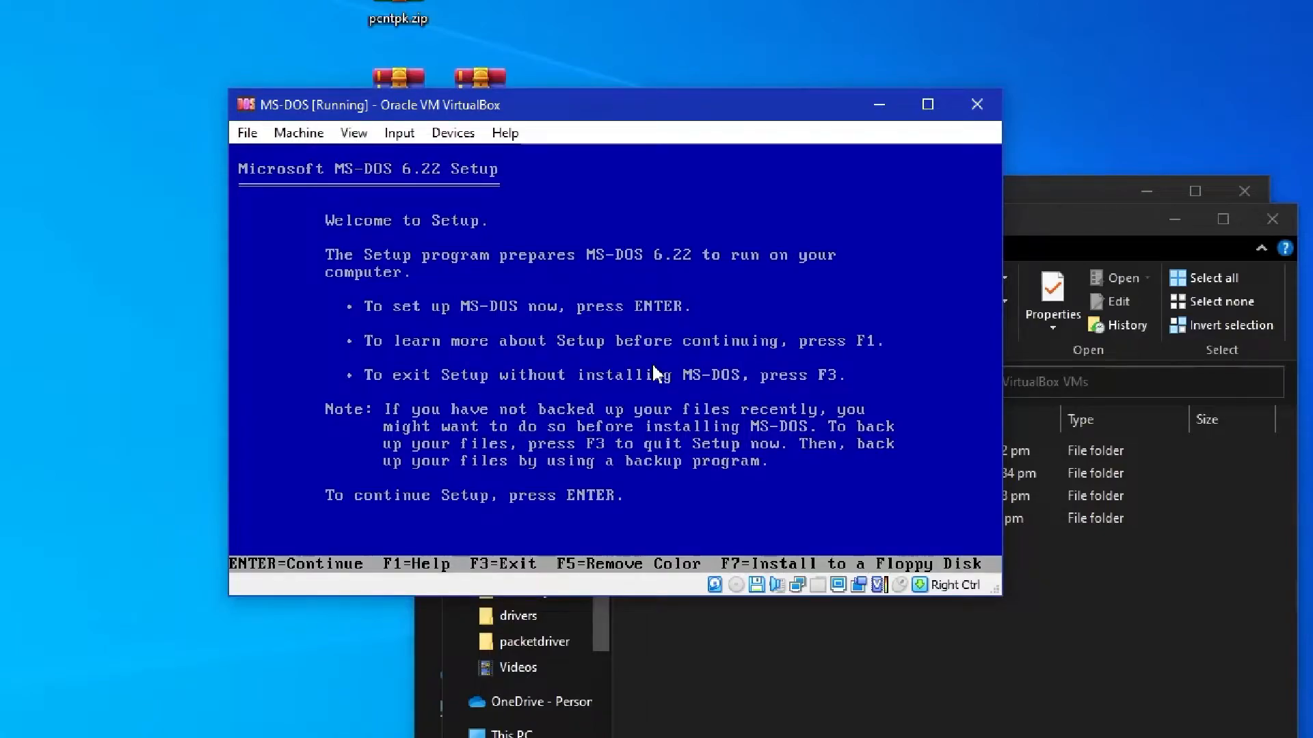
key(Return)
key(Return)
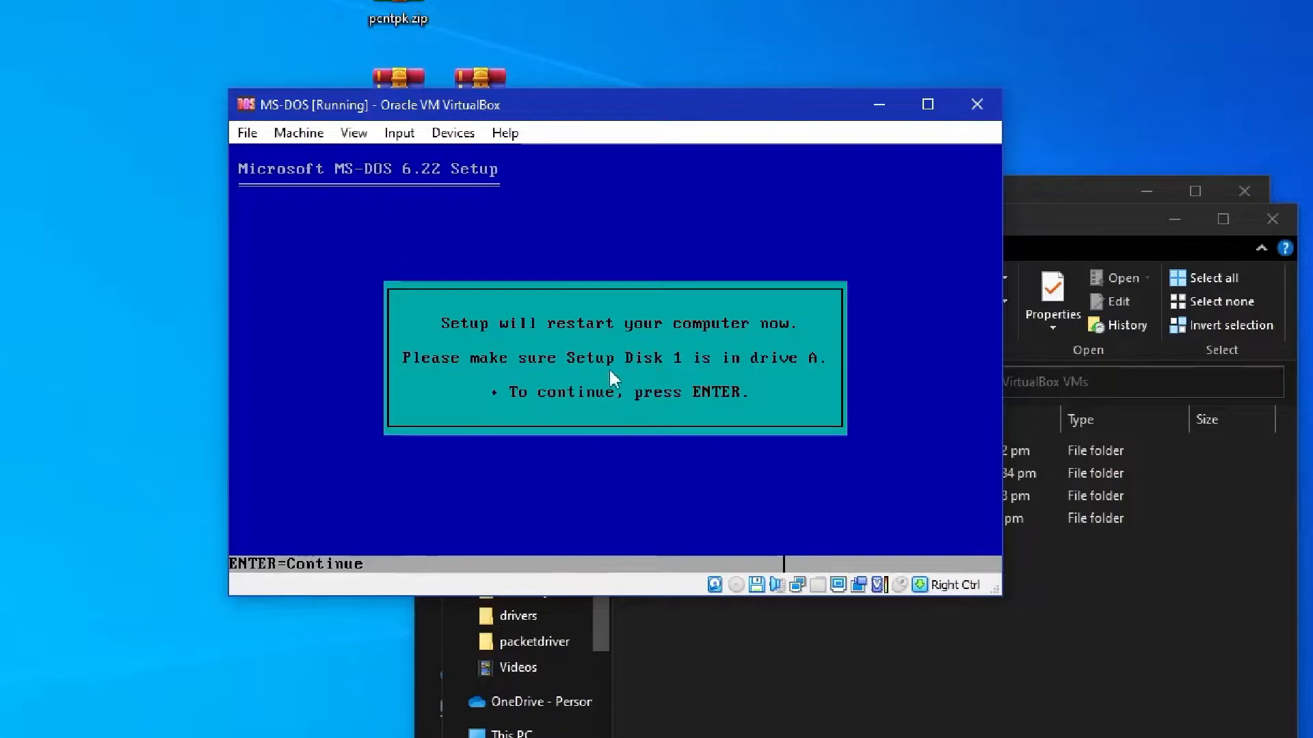
key(Return)
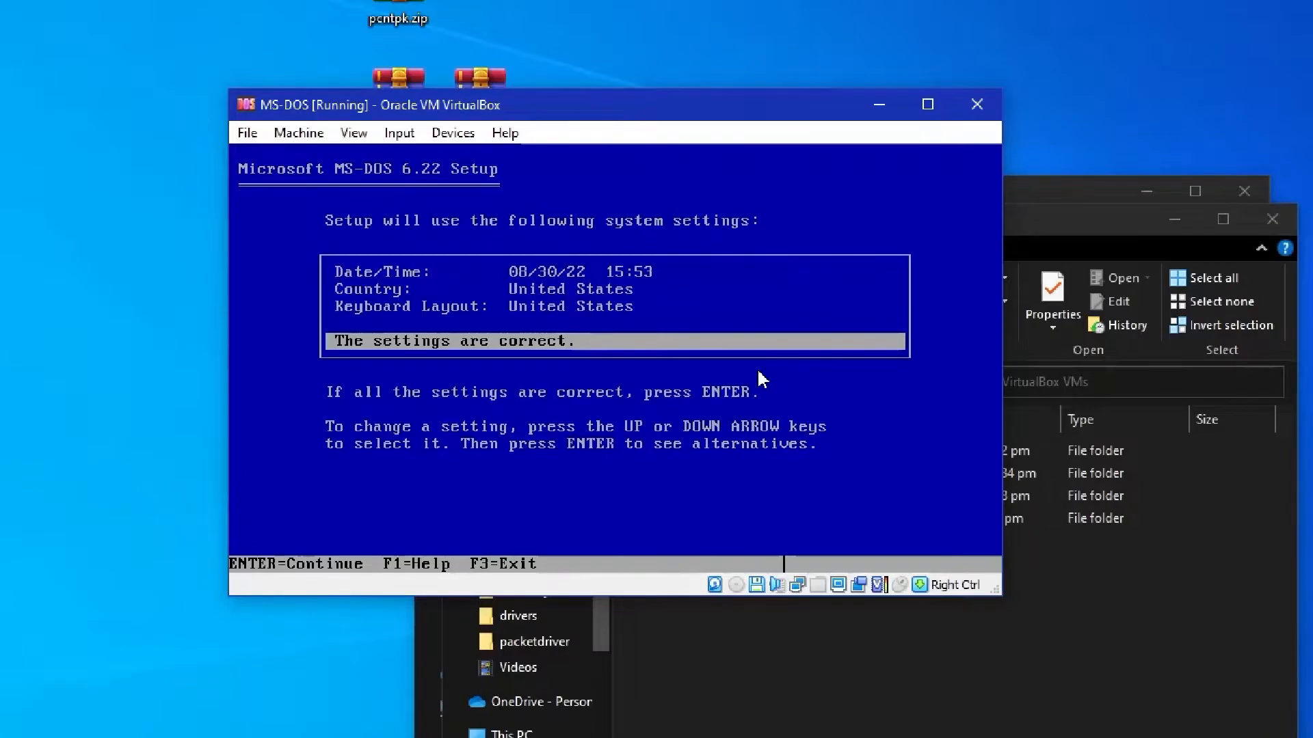
key(Return)
key(Return)
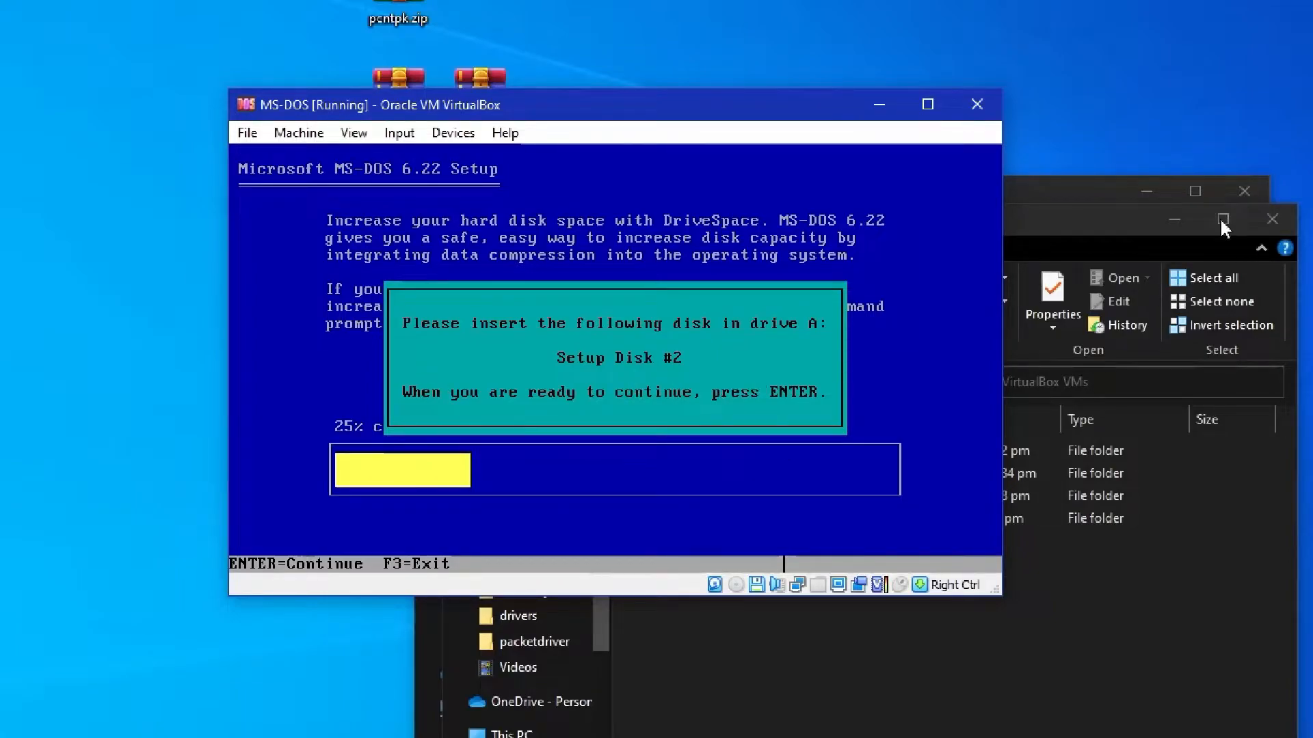
Minimize the background folder windows, load Disk2.img into the virtual floppy drive and continue the MS-DOS setup
click(1185, 219)
click(1145, 192)
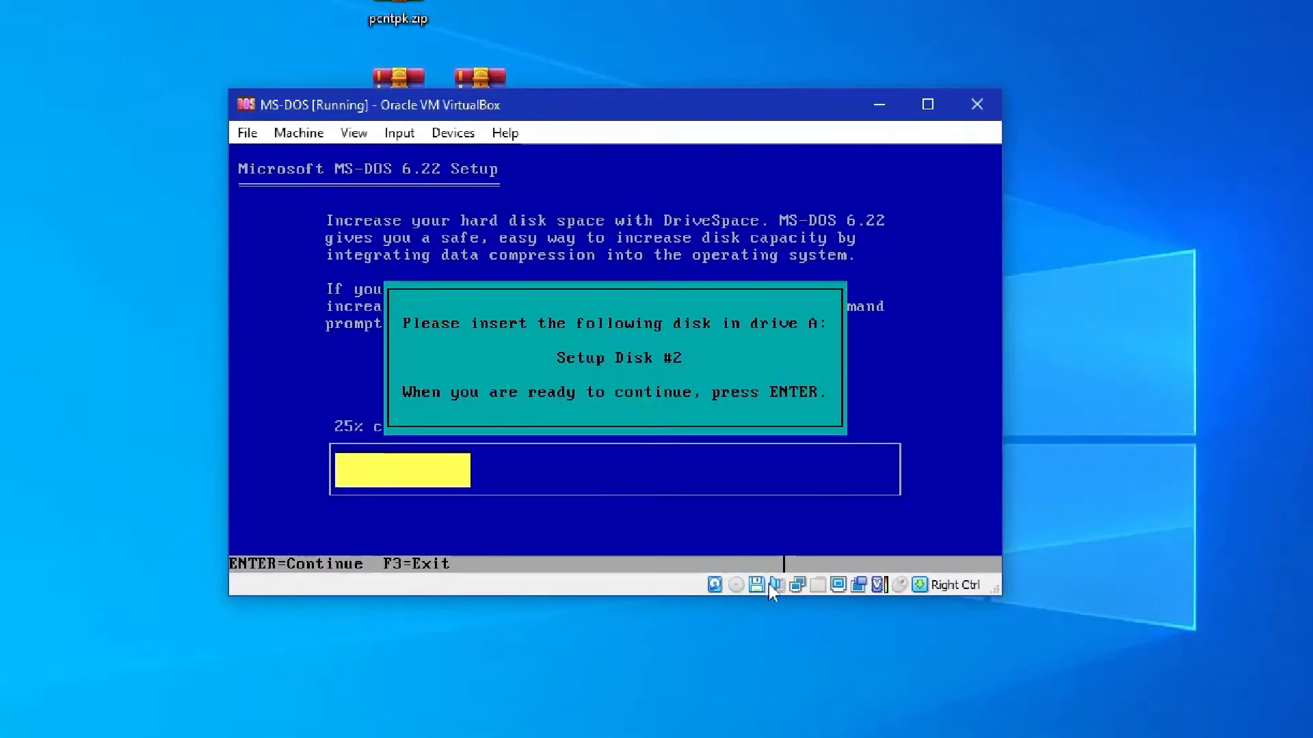
right_click(757, 583)
click(882, 616)
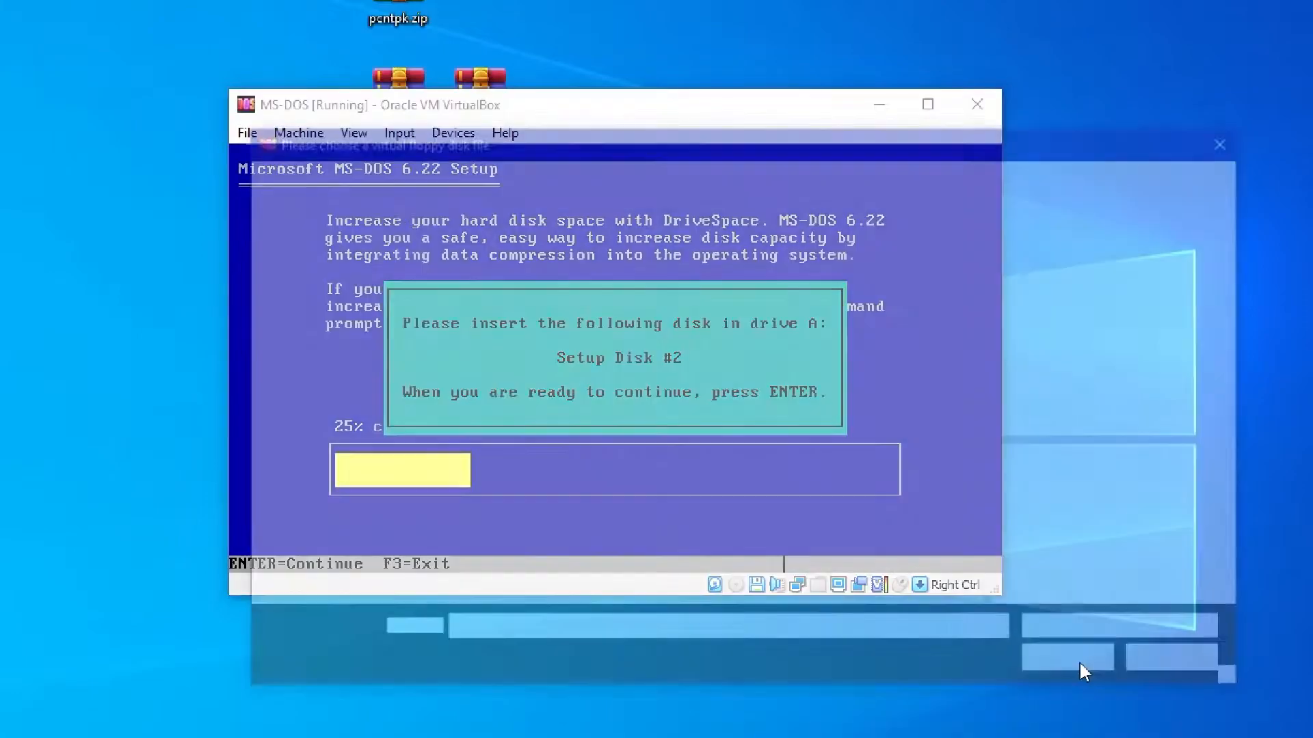
double_click(630, 299)
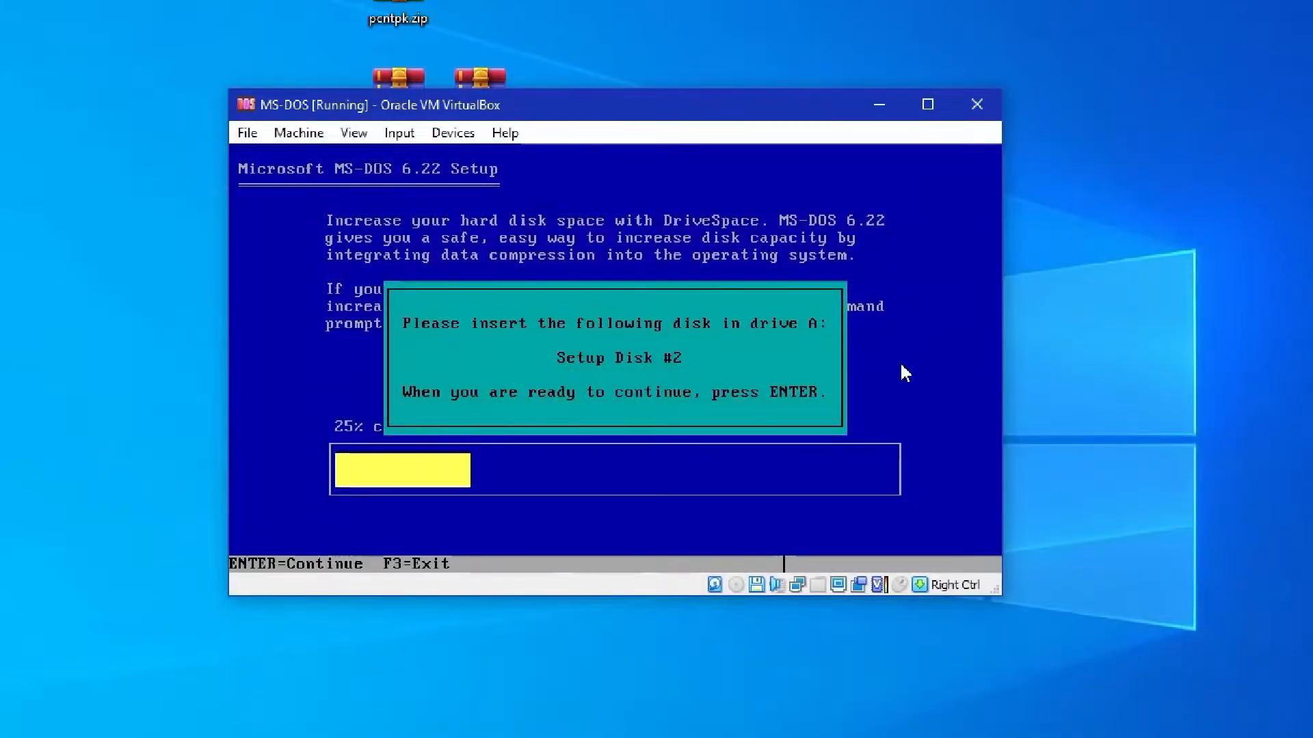
key(Return)
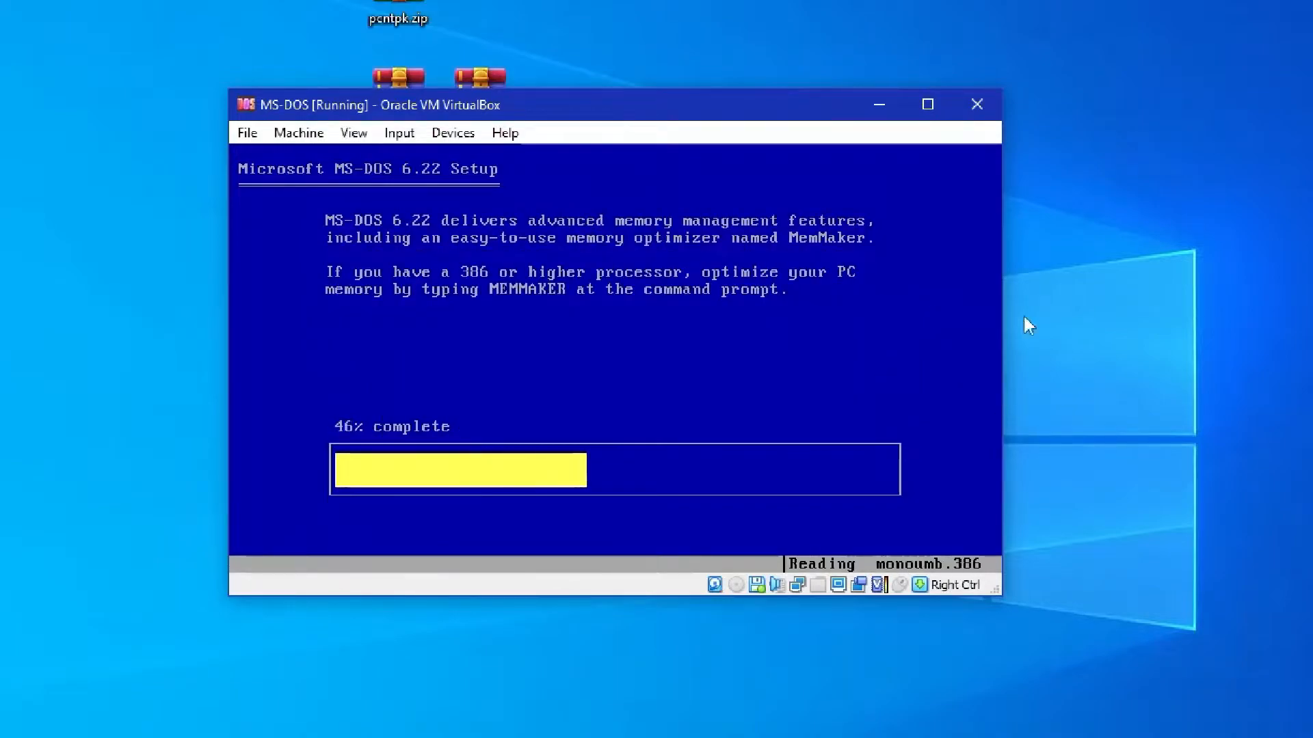
Load Disk3.img into the virtual floppy drive and continue the MS-DOS setup
click(760, 583)
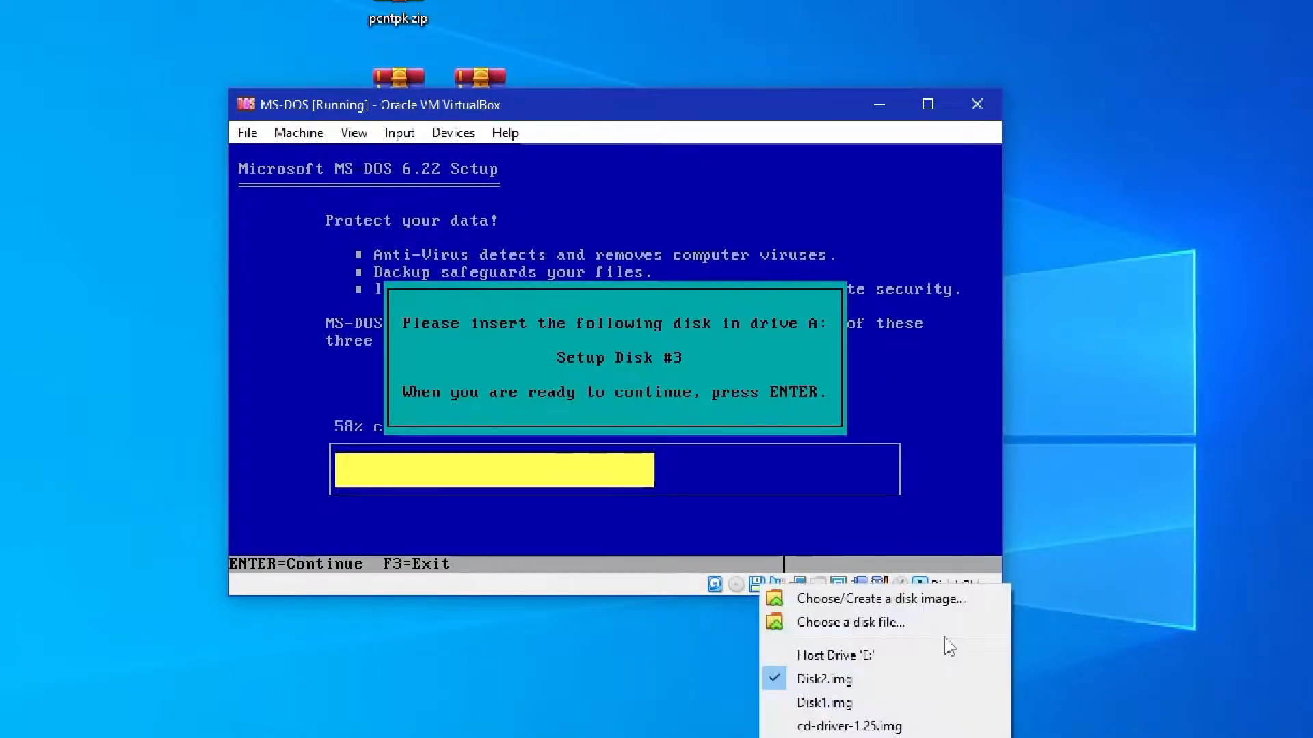
click(919, 619)
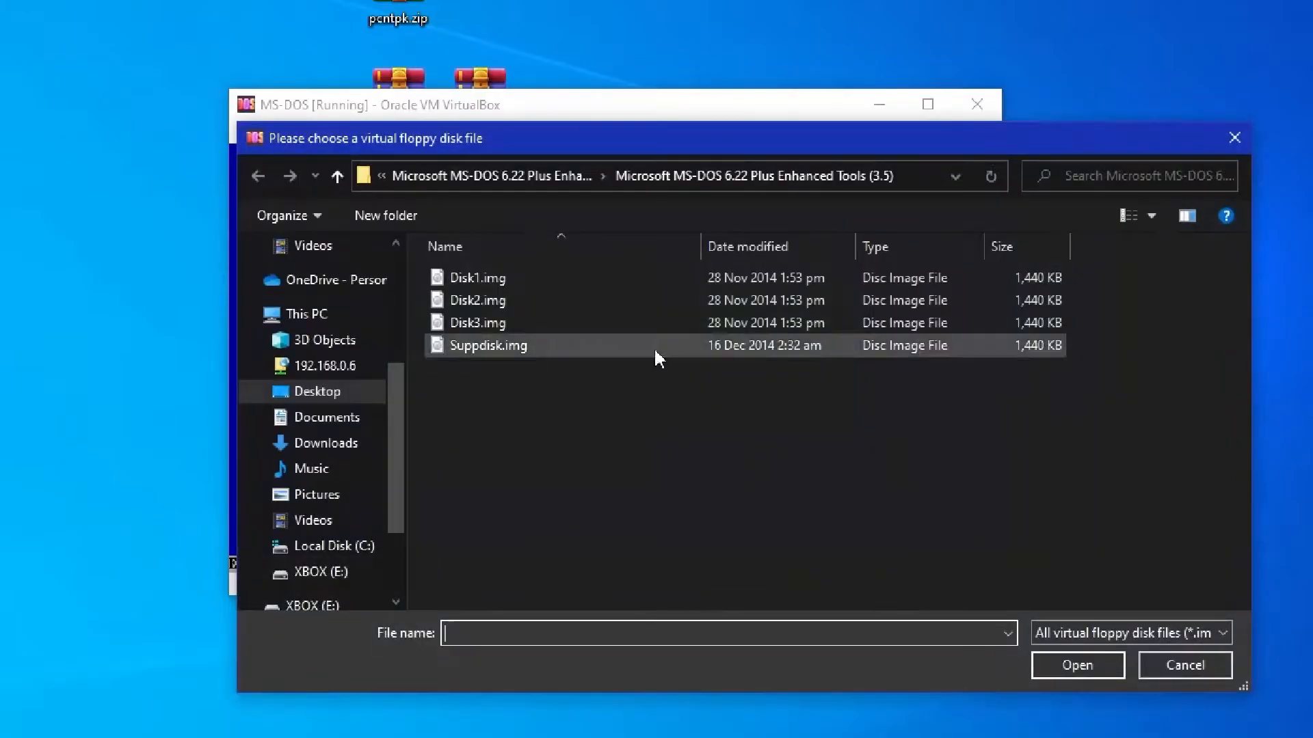
double_click(638, 319)
key(Return)
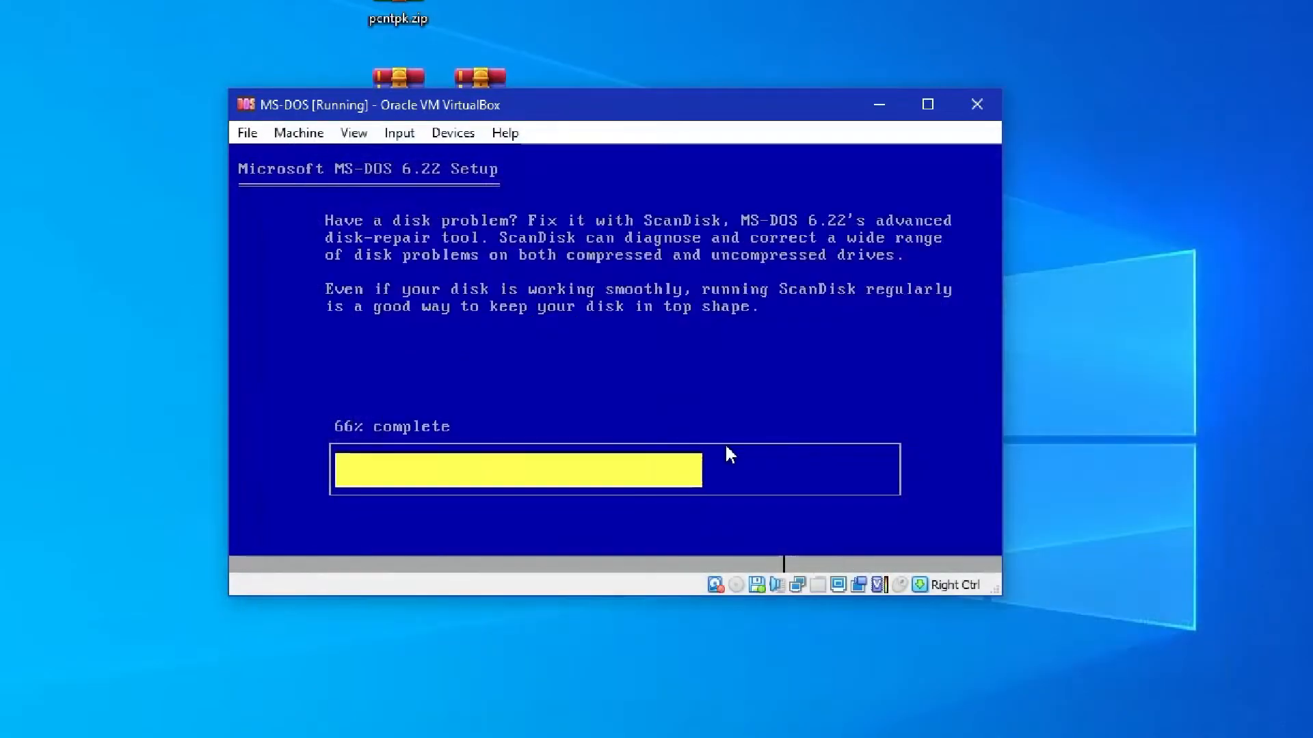
Eject Disk3.img from the virtual floppy drive
click(756, 586)
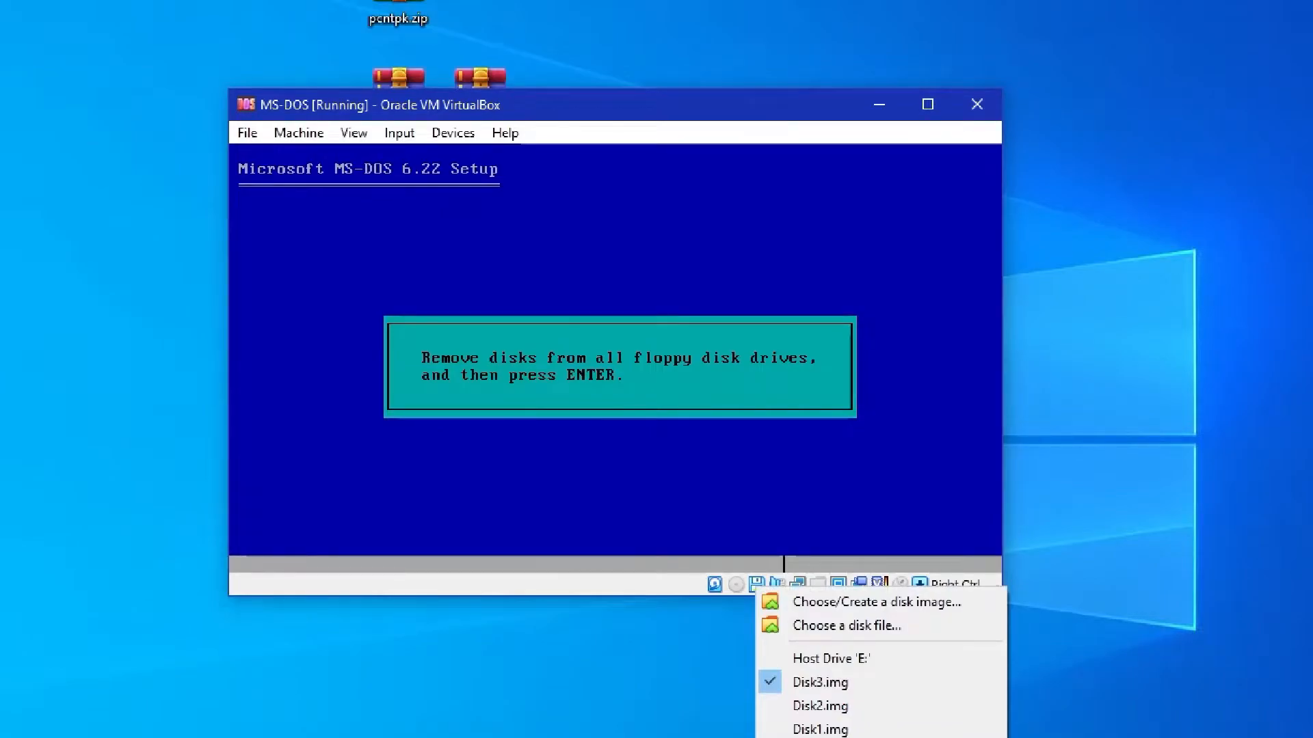
click(820, 682)
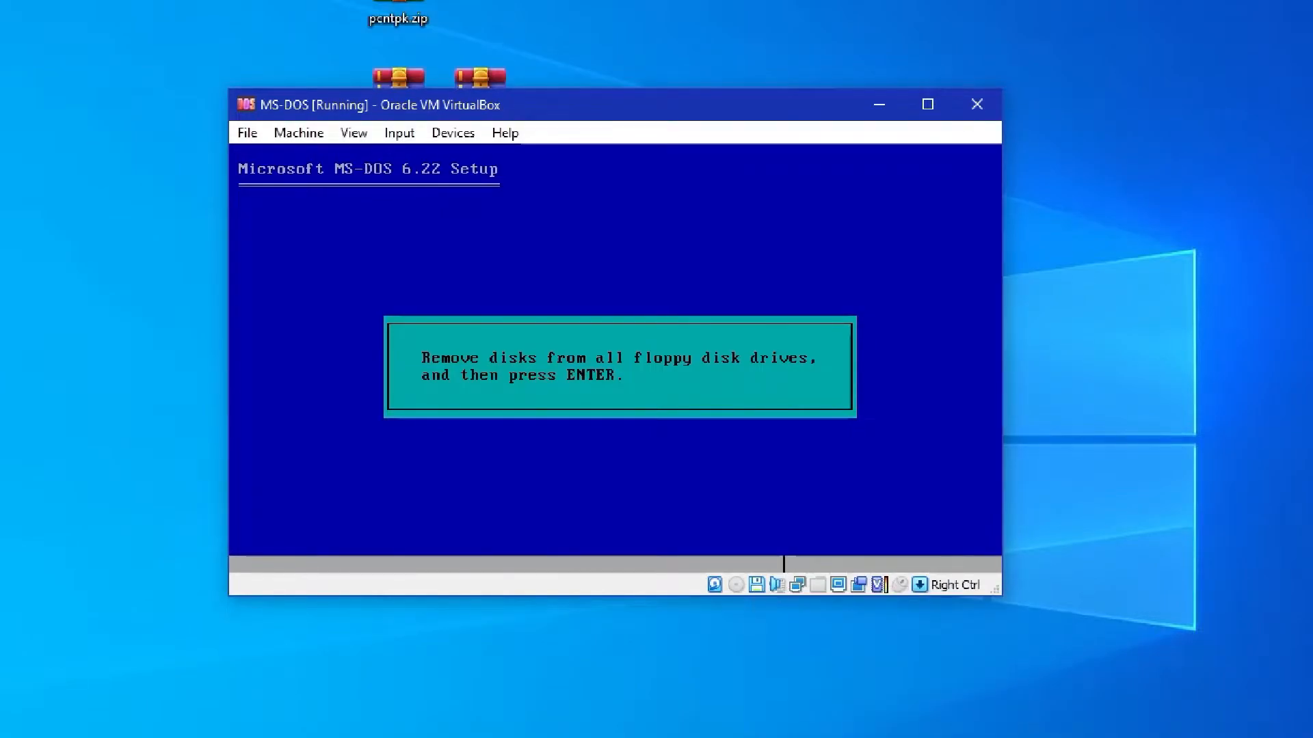
Finish MS-DOS Setup with the floppy drive empty and restart the machine into MS-DOS
key(Return)
key(Return)
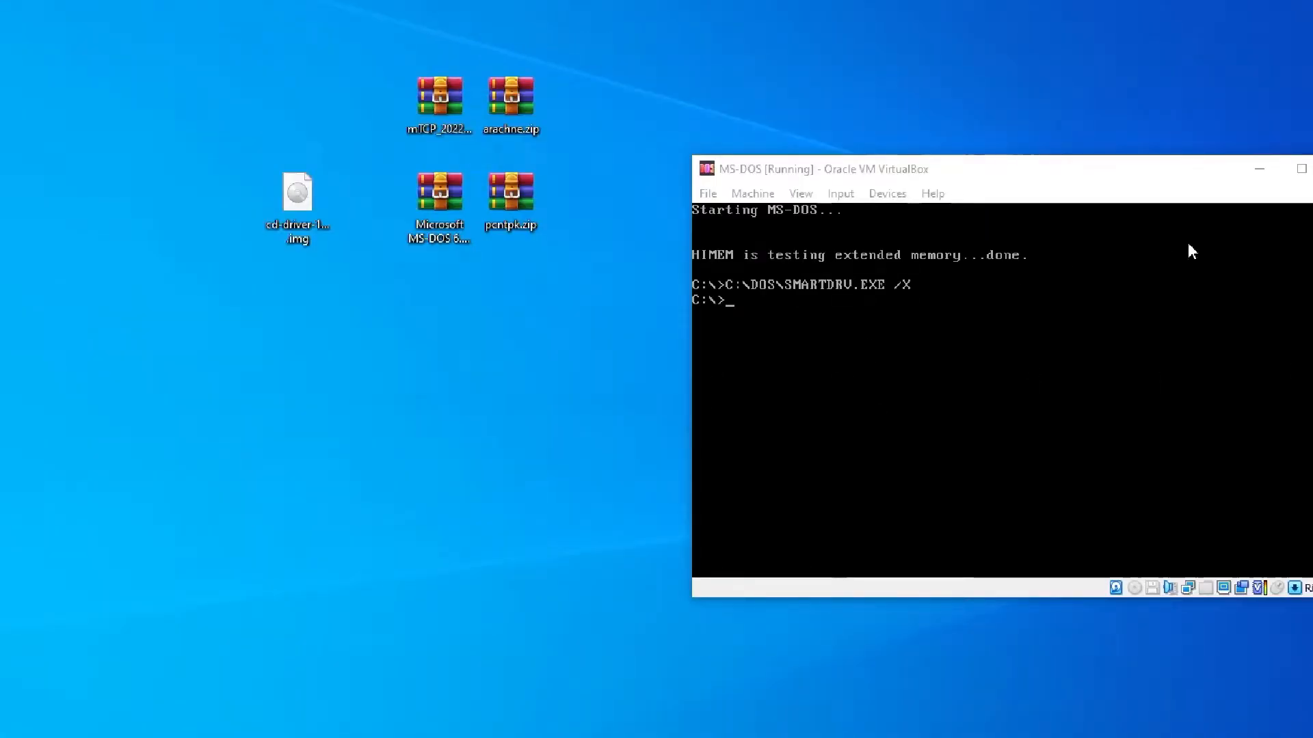
drag(1085, 177, 788, 166)
List the files in the root directory of drive C:
text(dir)
key(Return)
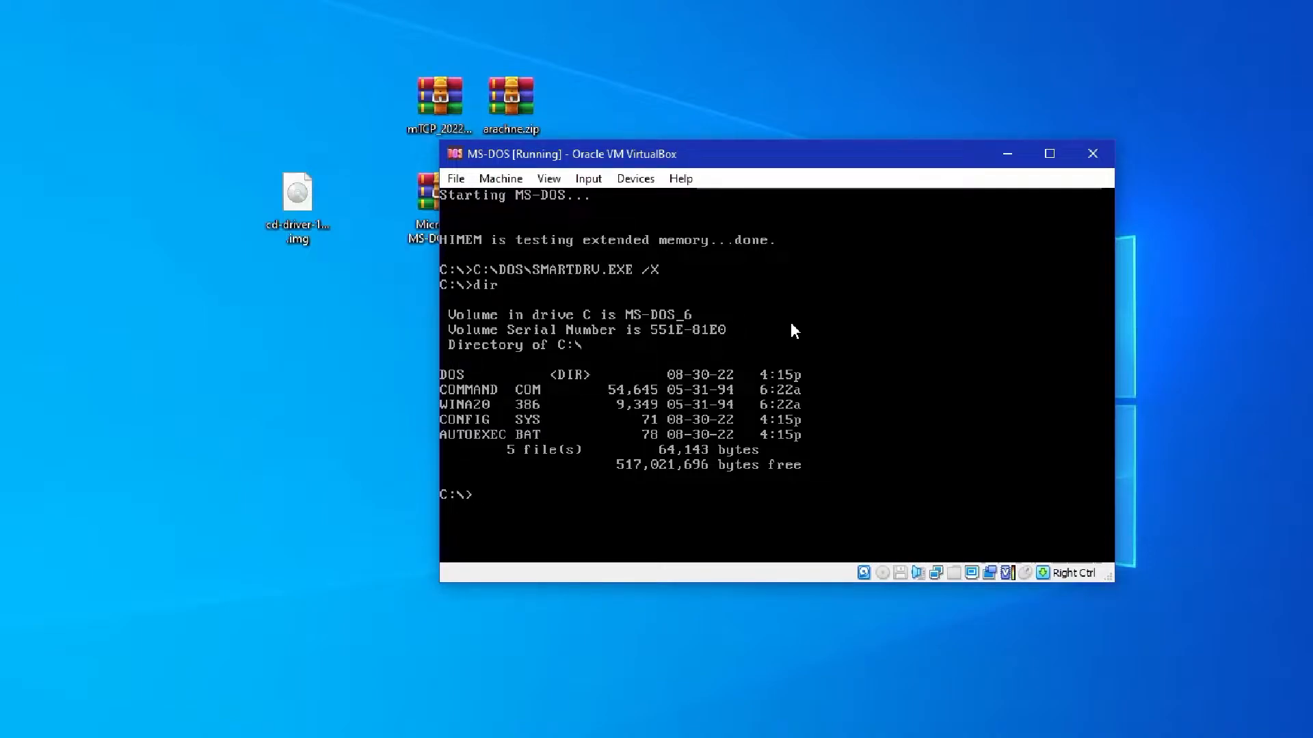
text(dir)
key(Return)
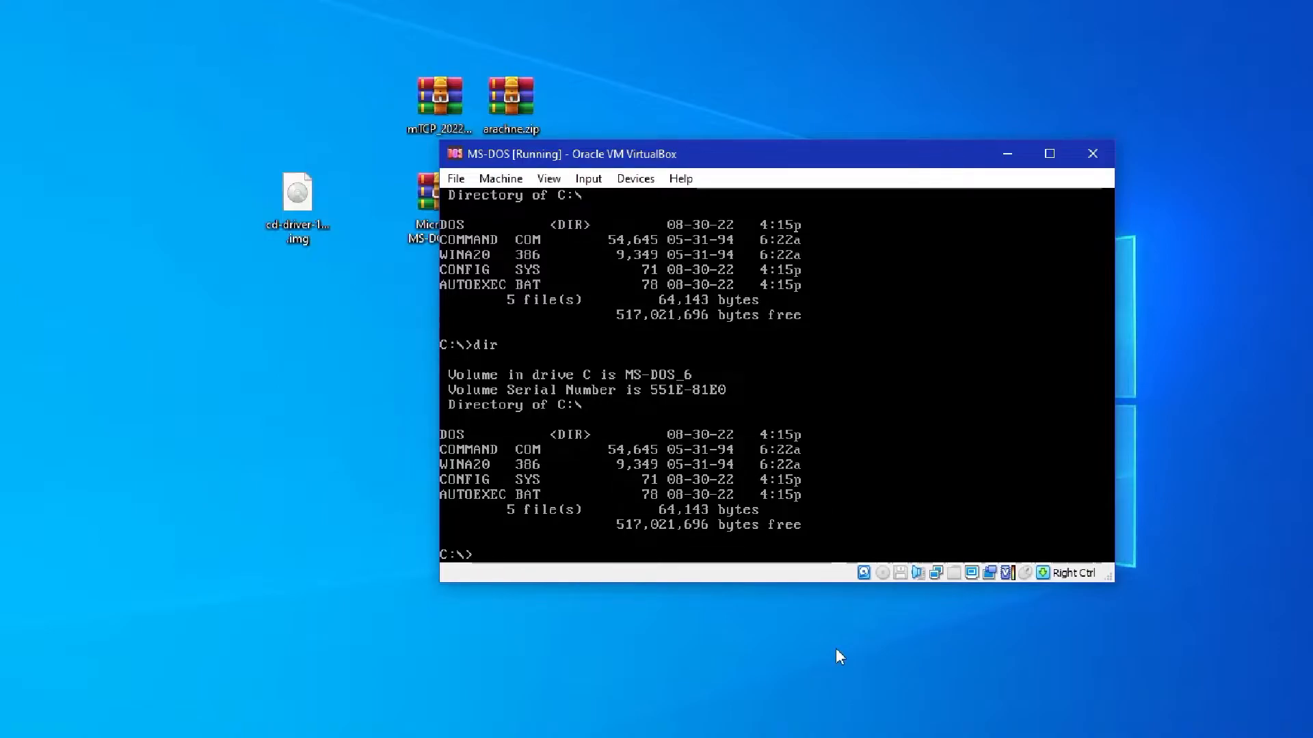
Create a file named hello containing "hi" in MS-DOS Editor, save it and exit to the prompt
text(edit hello)
key(Return)
text(hi)
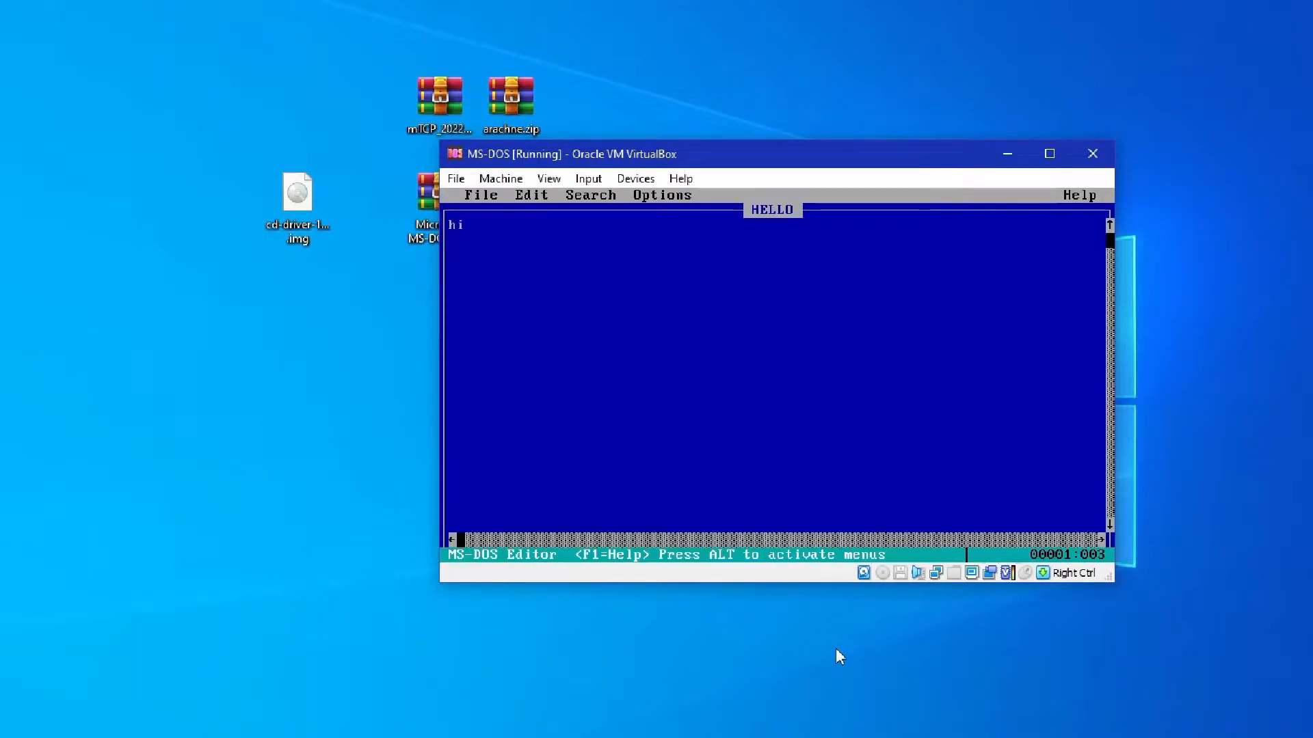
key(alt)
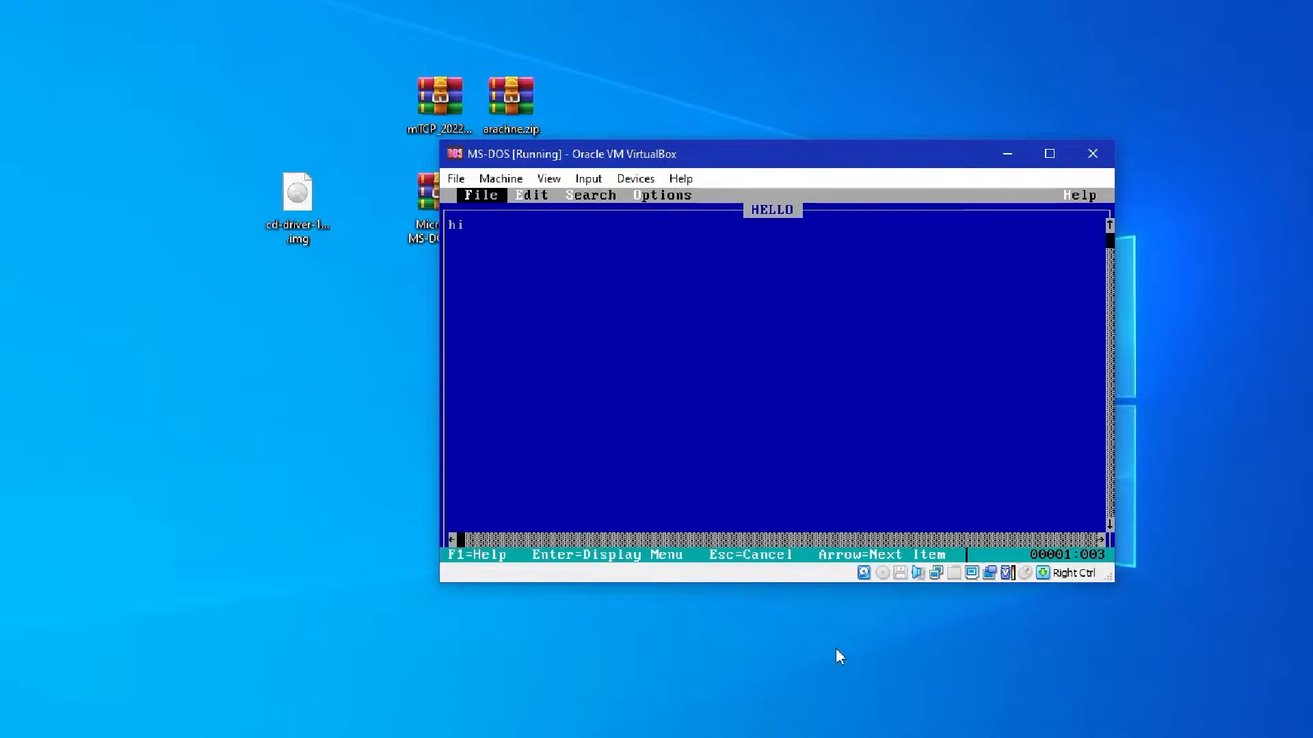
key(f)
key(Escape)
key(alt)
key(f)
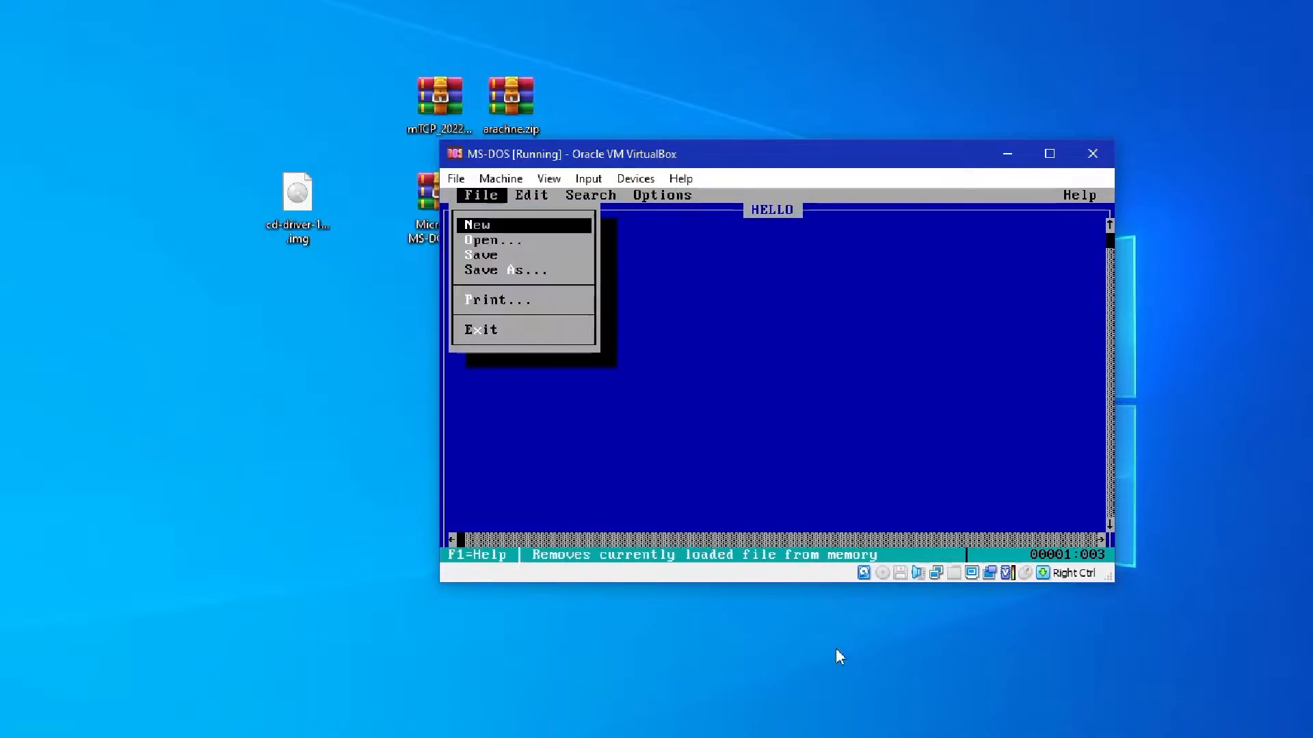
key(x)
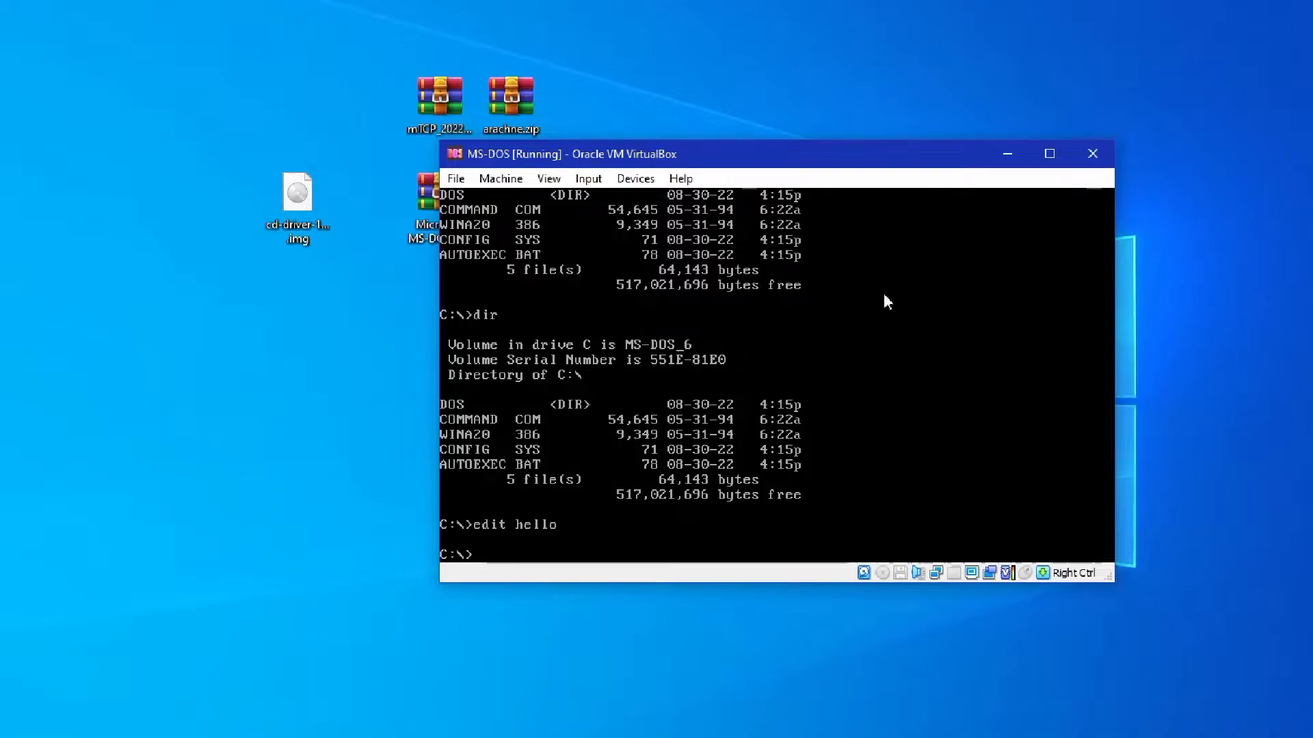
Load the CD driver floppy image into the virtual floppy drive of the MS-DOS machine
drag(693, 157, 829, 212)
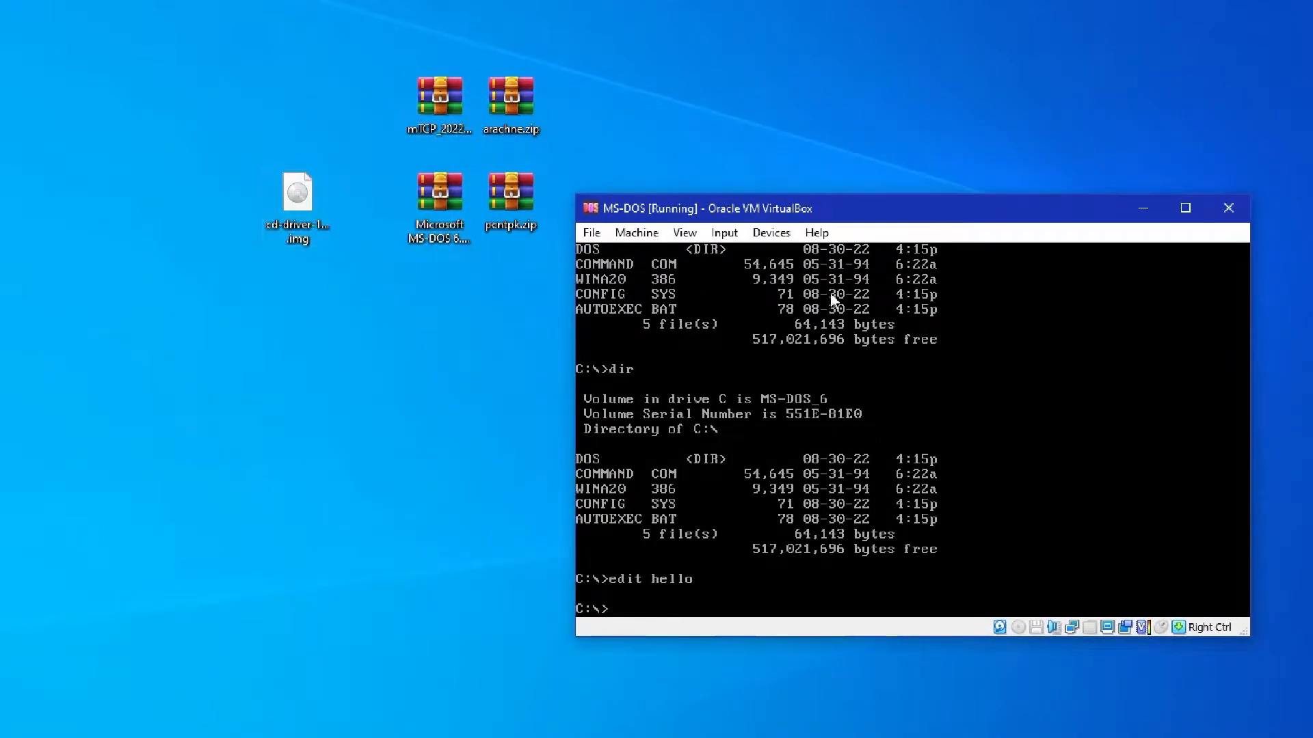
drag(1005, 222, 1010, 196)
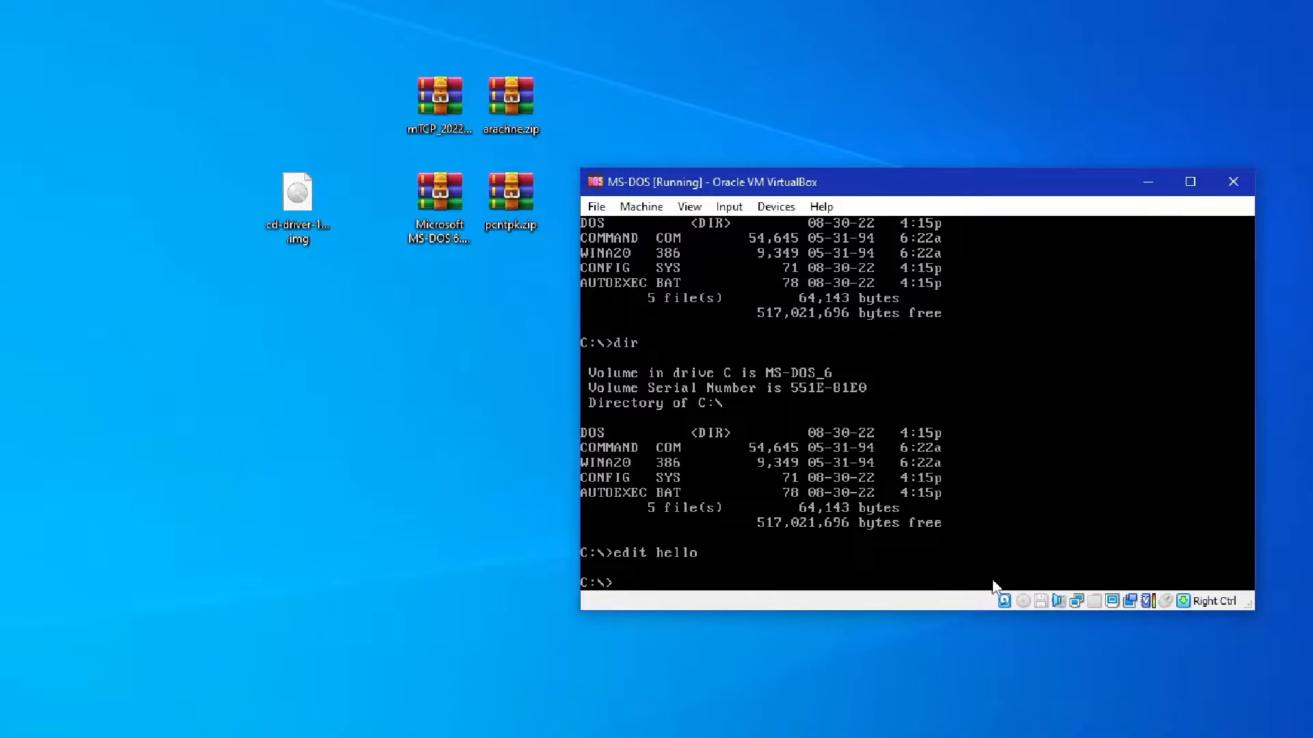
click(1024, 601)
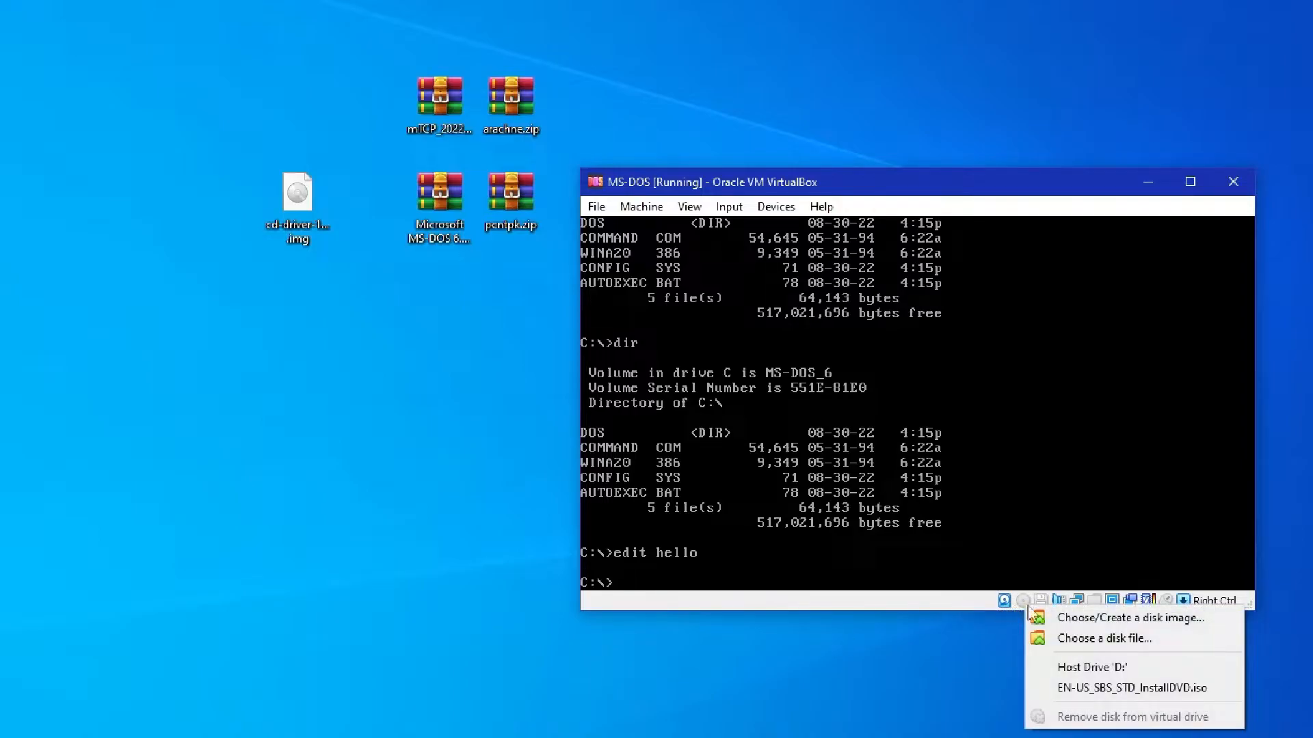
click(1040, 600)
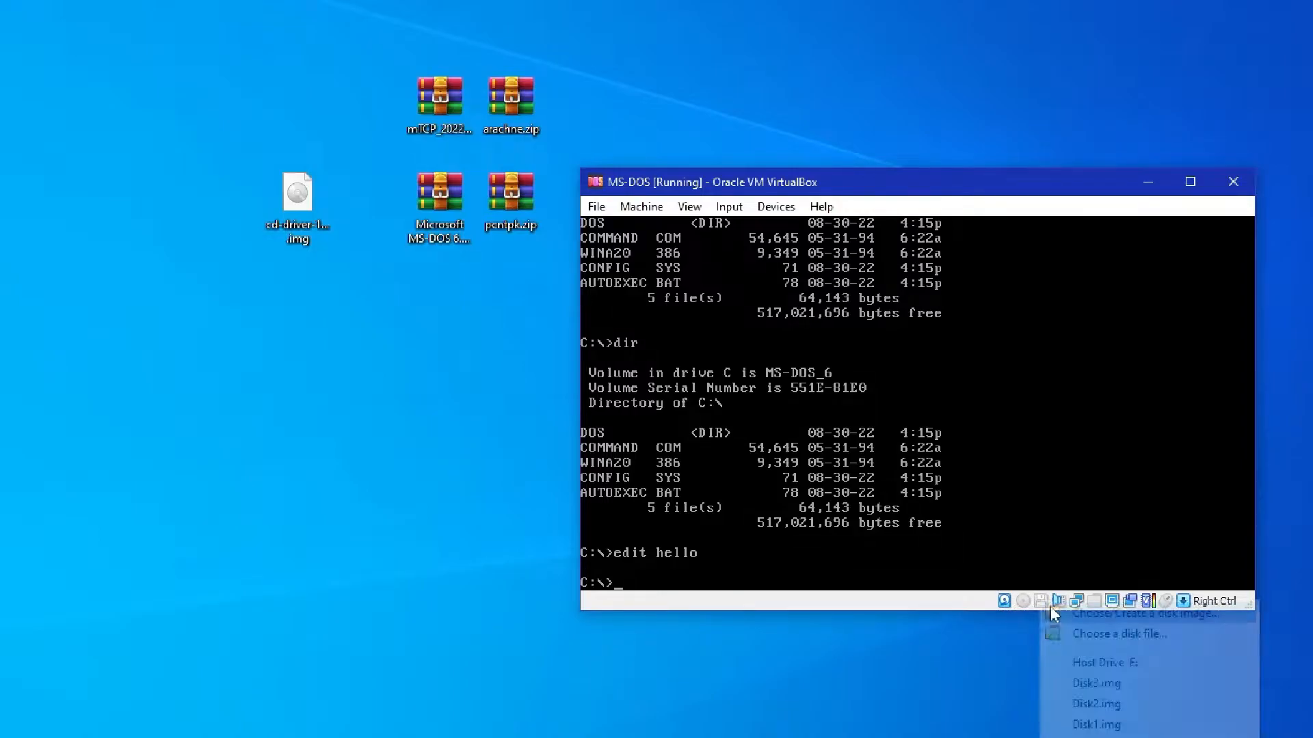
click(1096, 725)
click(978, 458)
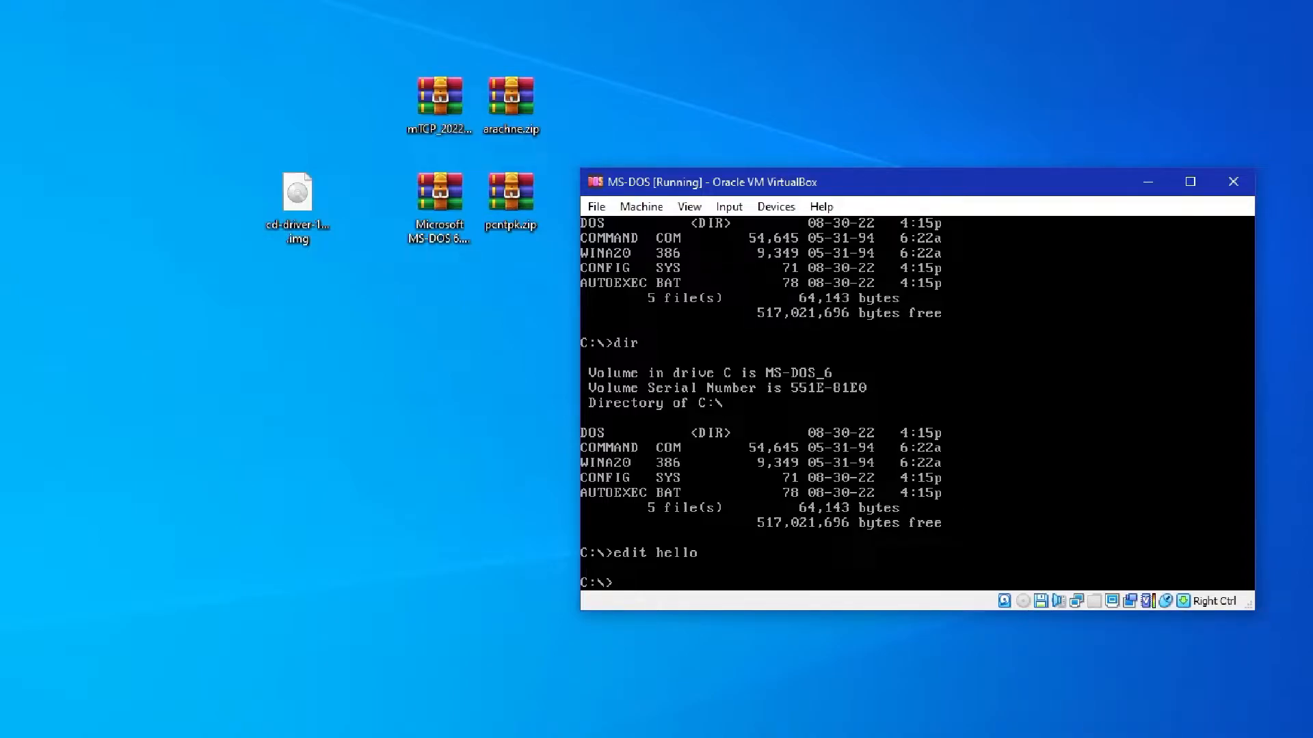
Switch to drive A: and run install to install the CD-ROM driver
text(a)
key(Return)
text(install)
key(Return)
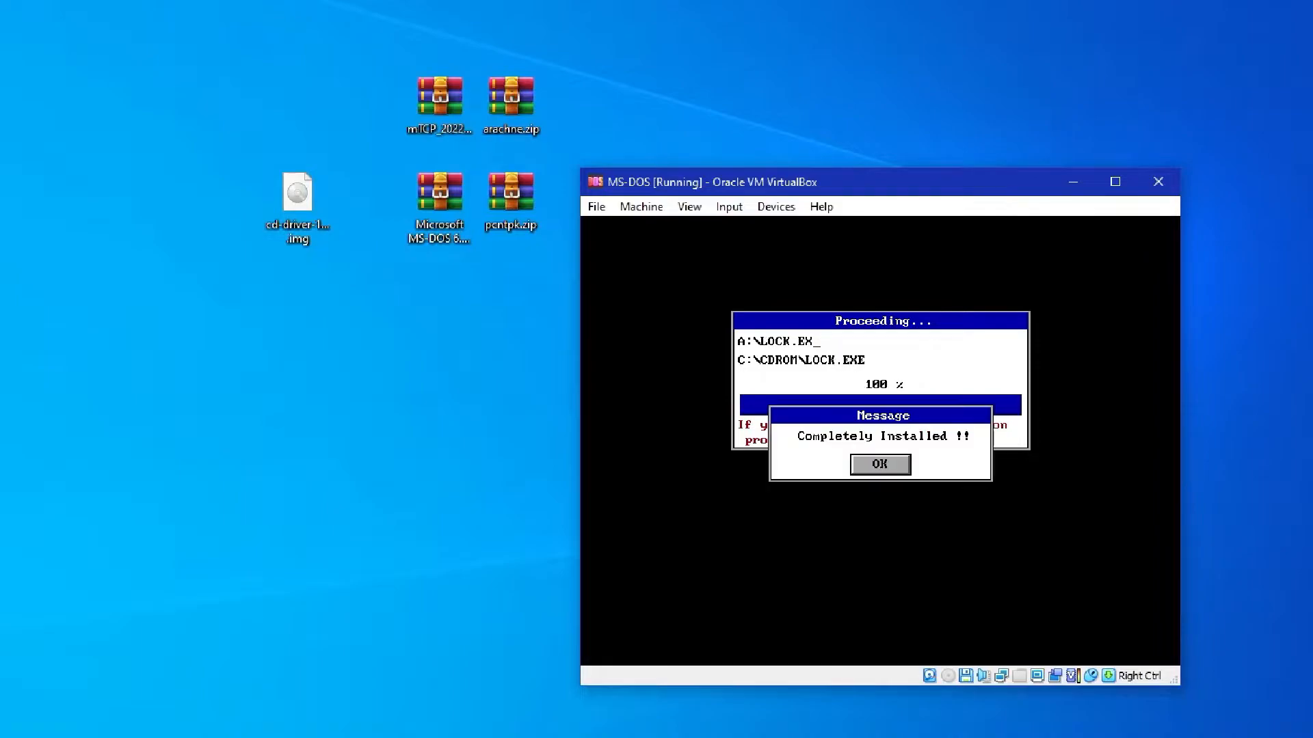
key(Return)
key(Control_R)
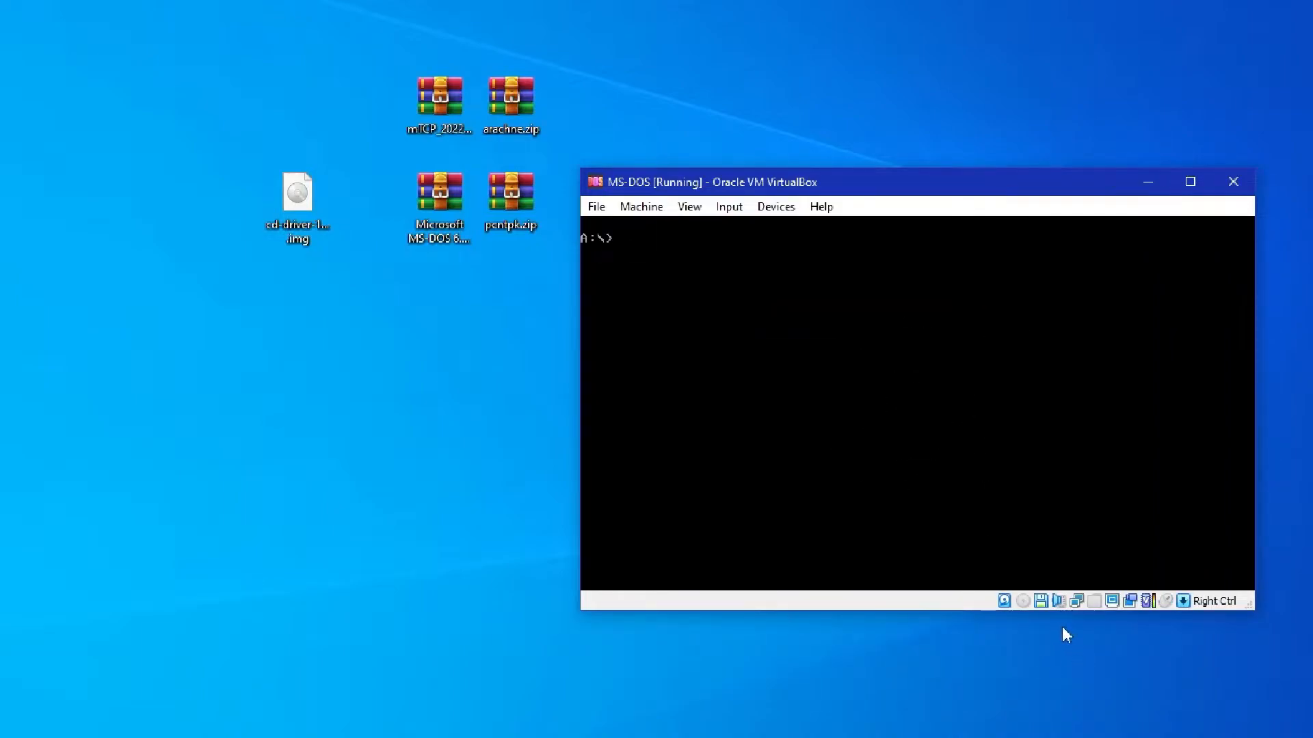
Eject the CD driver image from the virtual floppy drive and reset the machine
right_click(1041, 601)
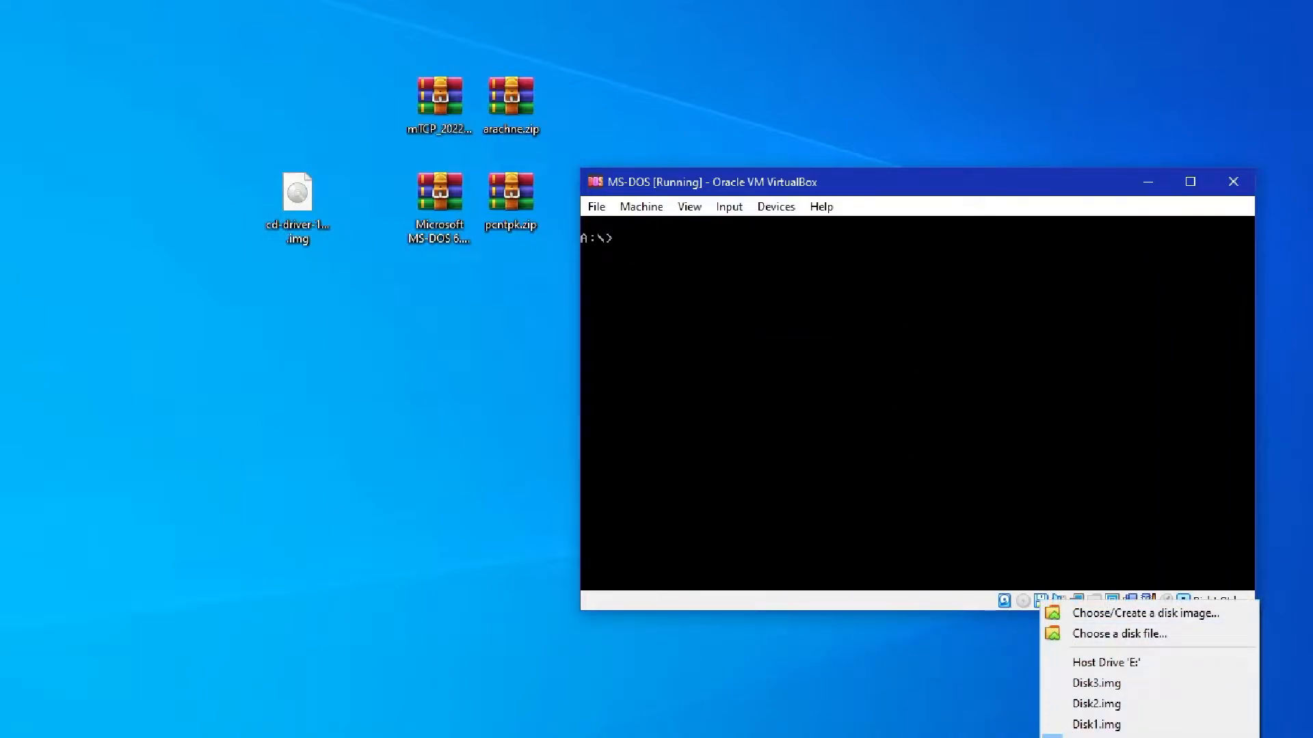
key(Escape)
click(641, 206)
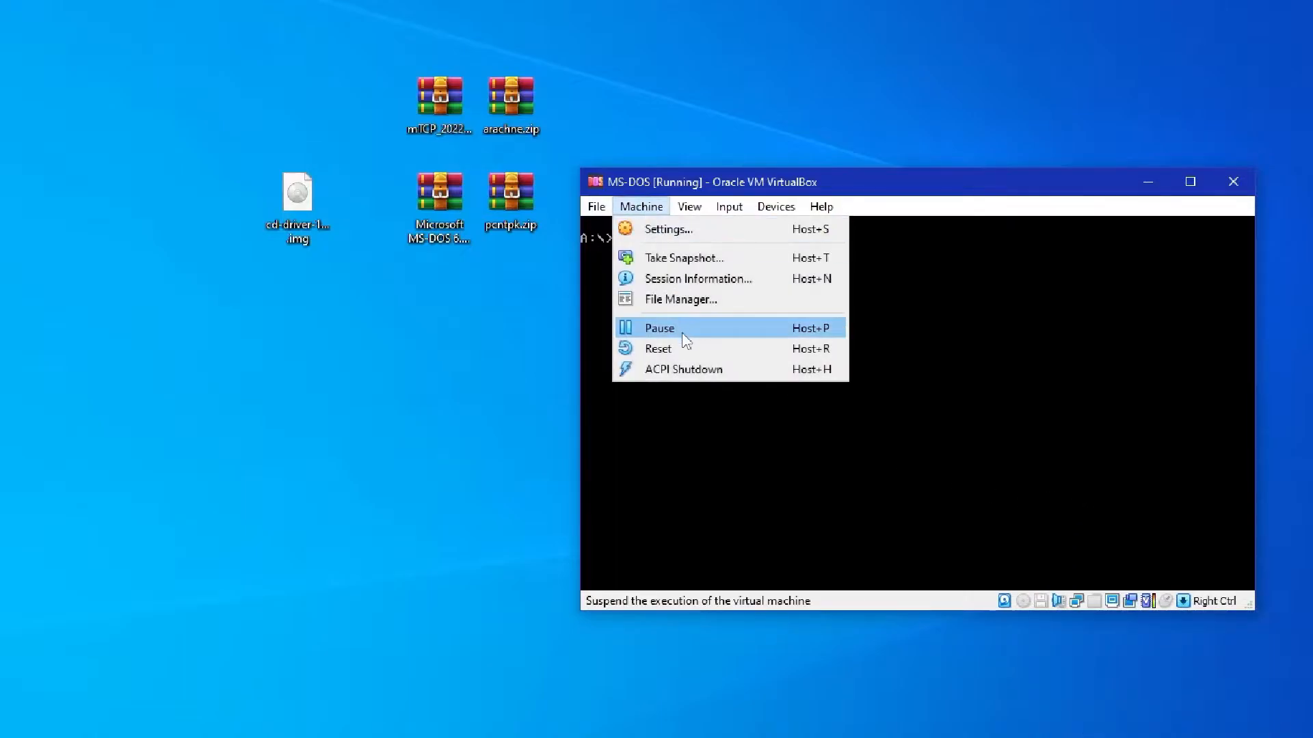
click(689, 348)
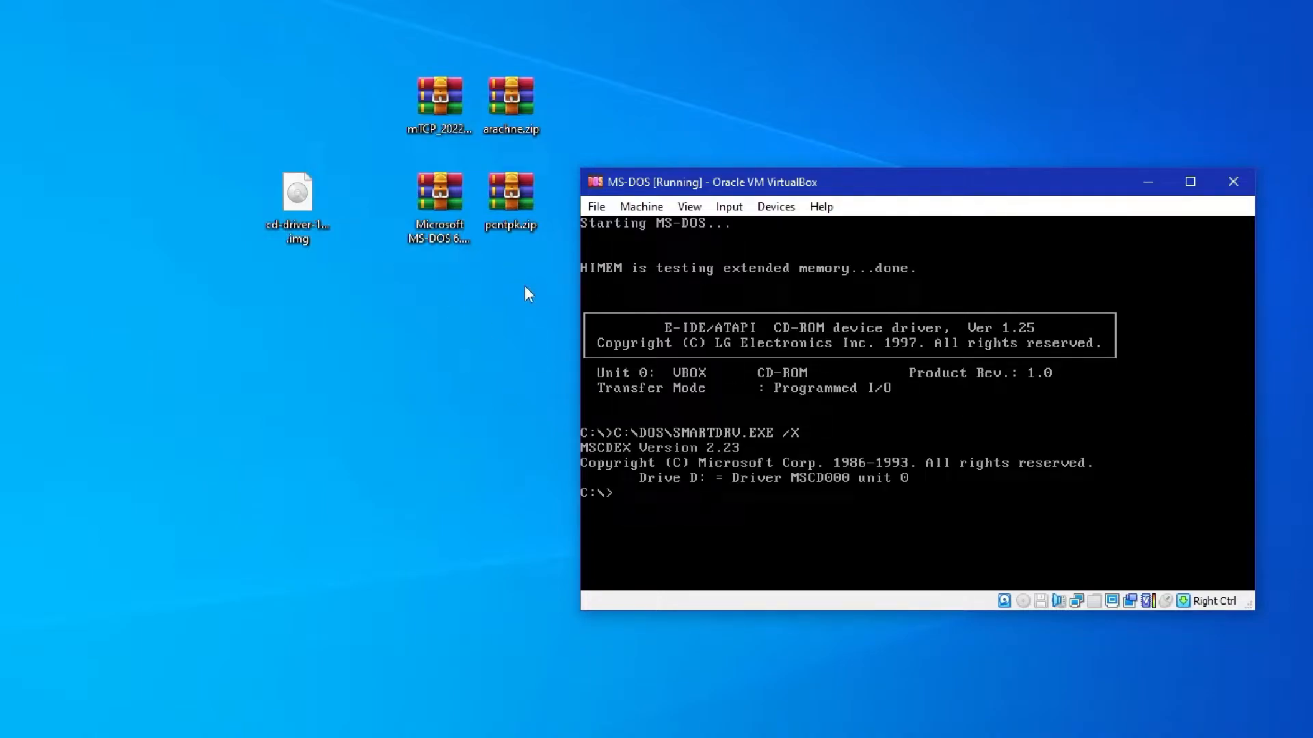
Attach the machine's network Adapter 1 to Bridged Adapter and reset the machine
click(512, 205)
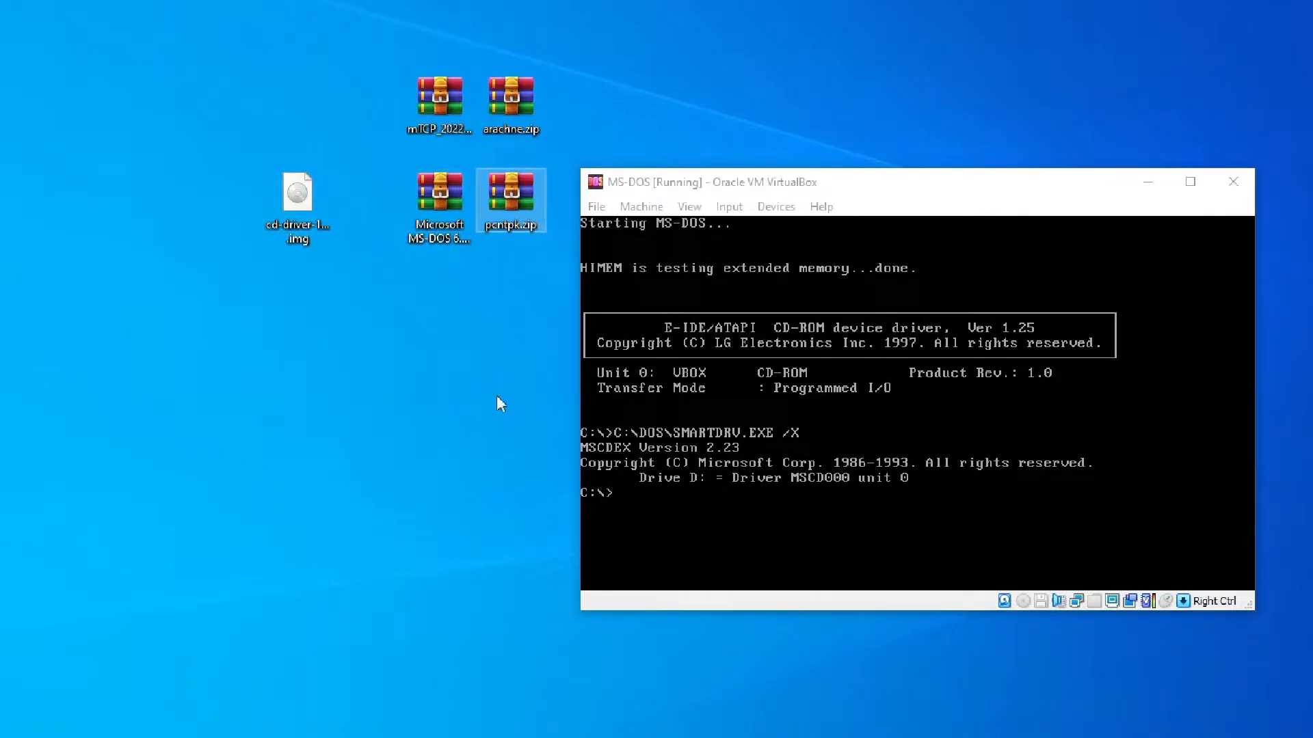
click(641, 207)
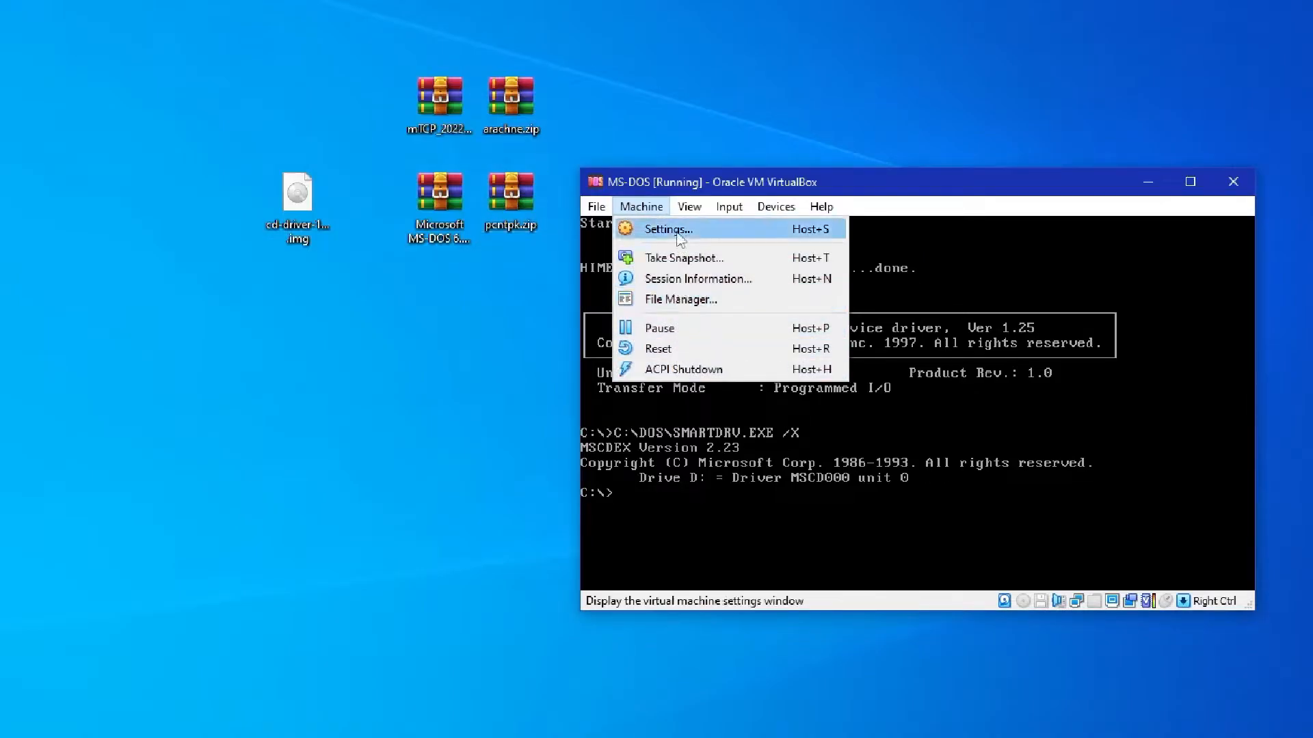
key(Escape)
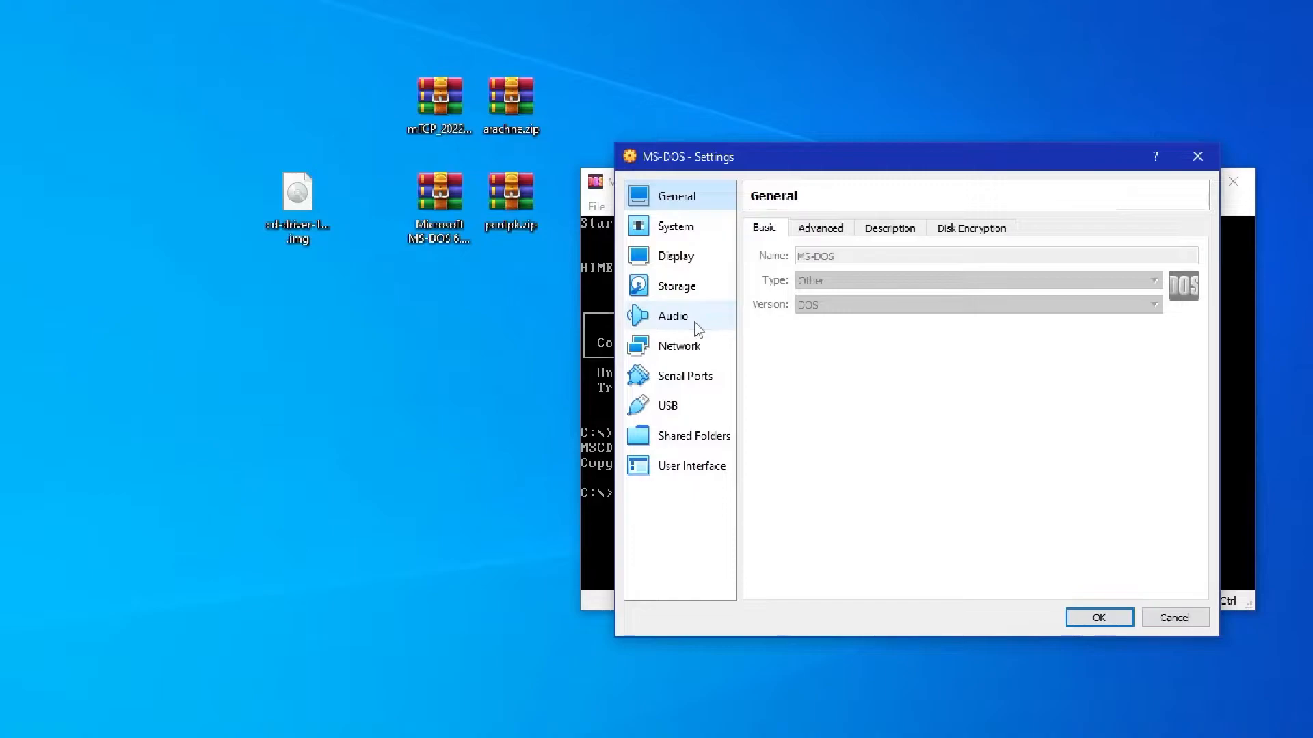
click(692, 320)
click(692, 348)
click(881, 278)
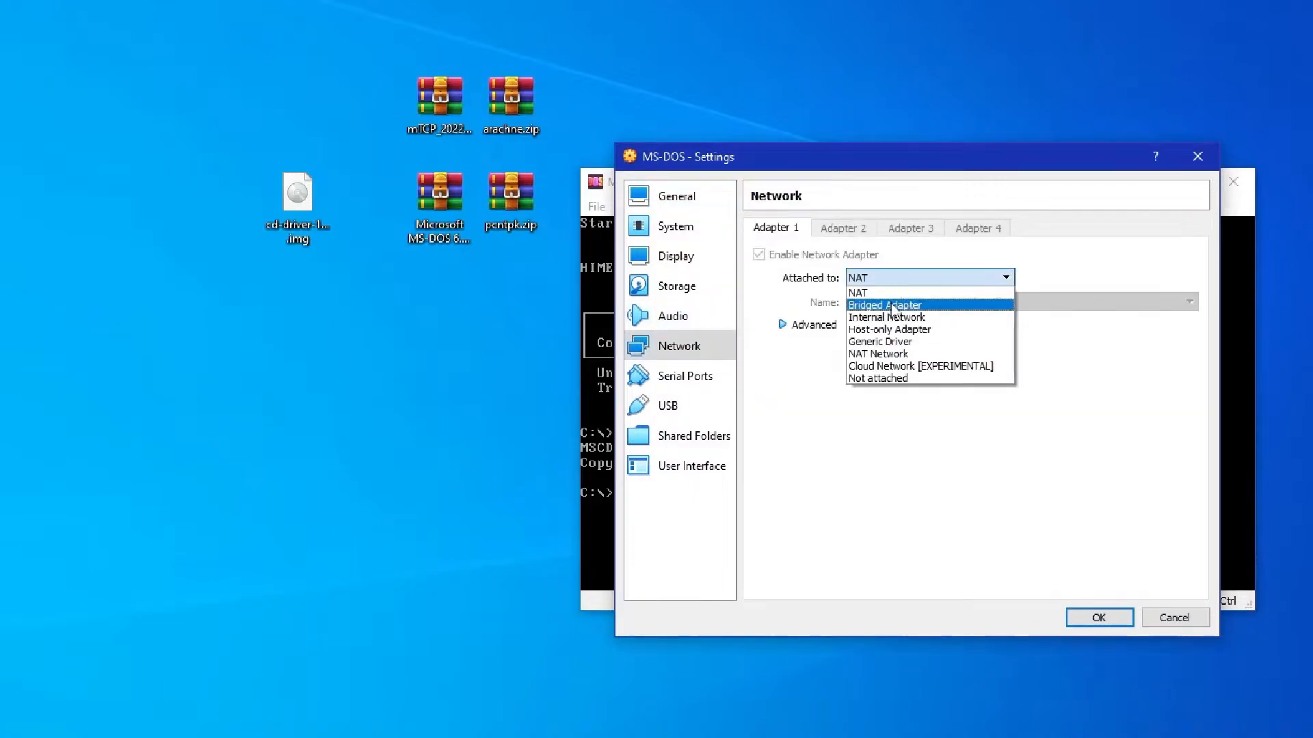
click(892, 306)
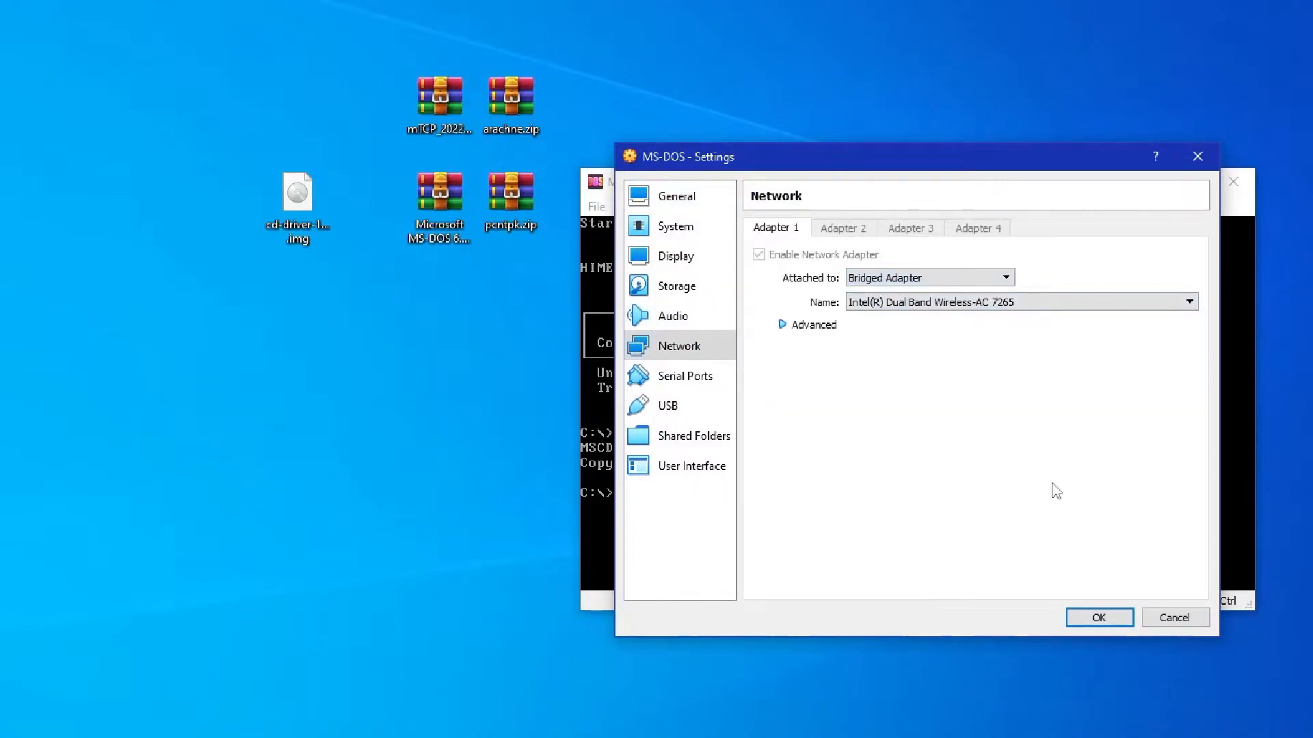
click(1096, 617)
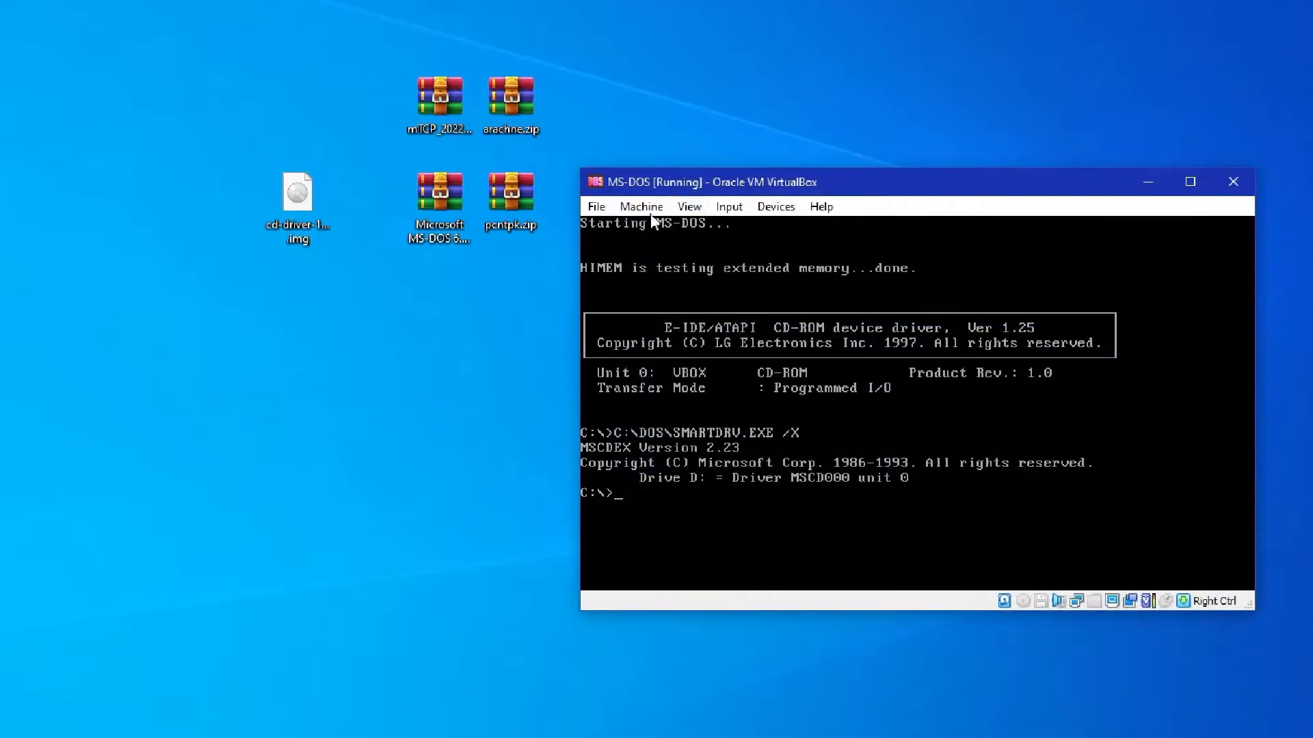
click(641, 206)
click(680, 348)
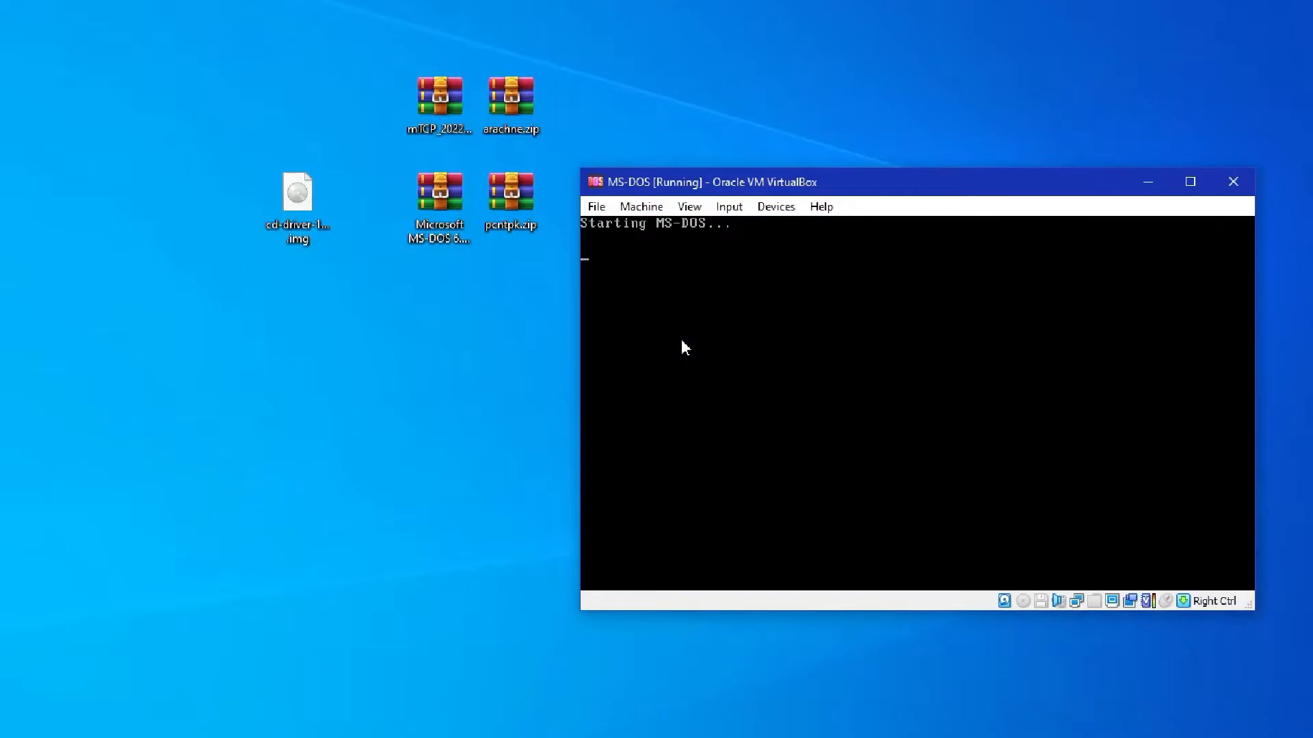
Extract the pcntpk.zip and mTCP_2022-07-01 archives on the desktop into folders named after them
right_click(504, 201)
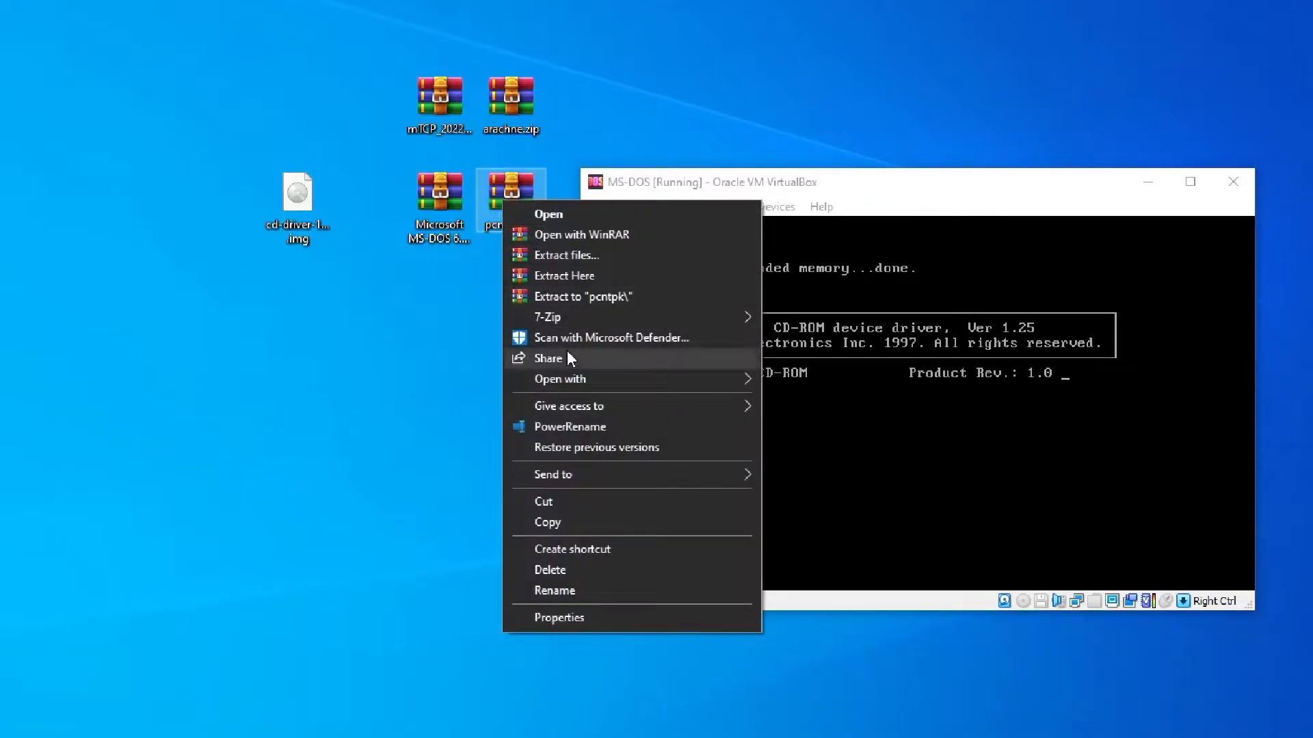
click(579, 296)
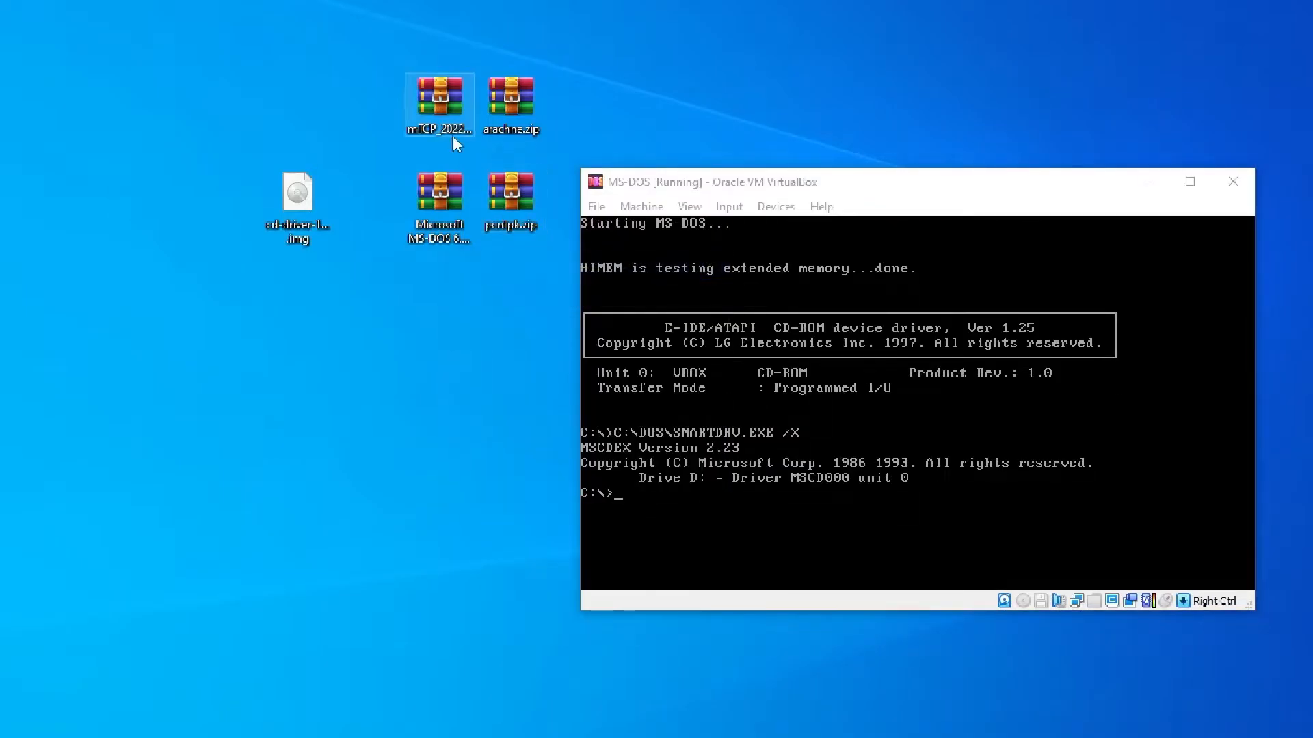
right_click(422, 107)
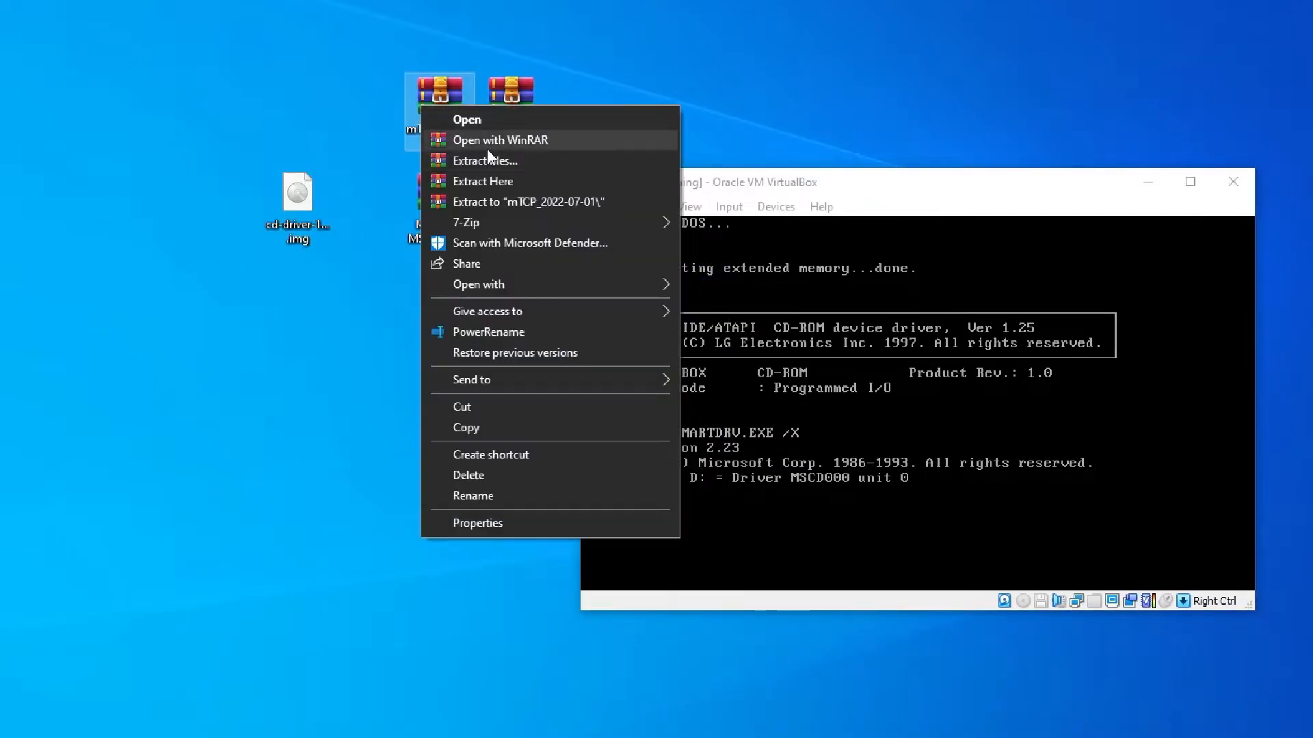
click(496, 203)
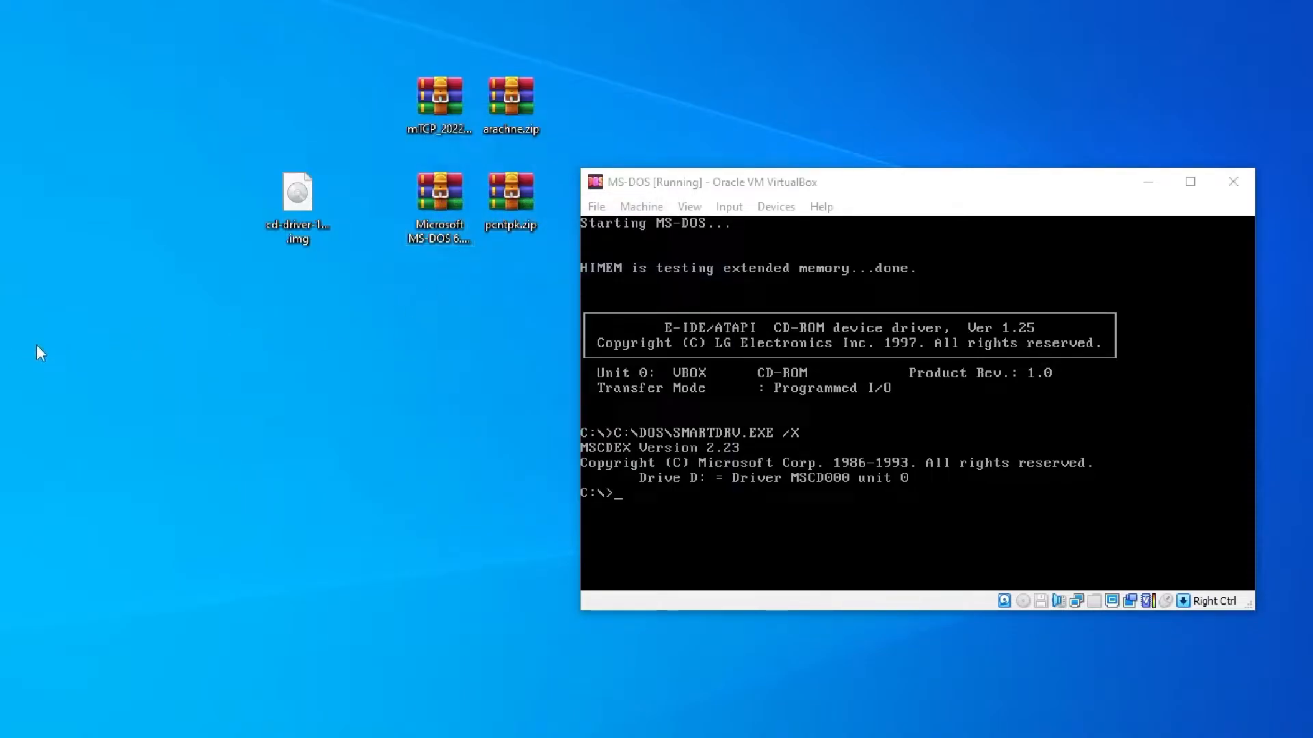
Clear the screen at the MS-DOS prompt
click(793, 504)
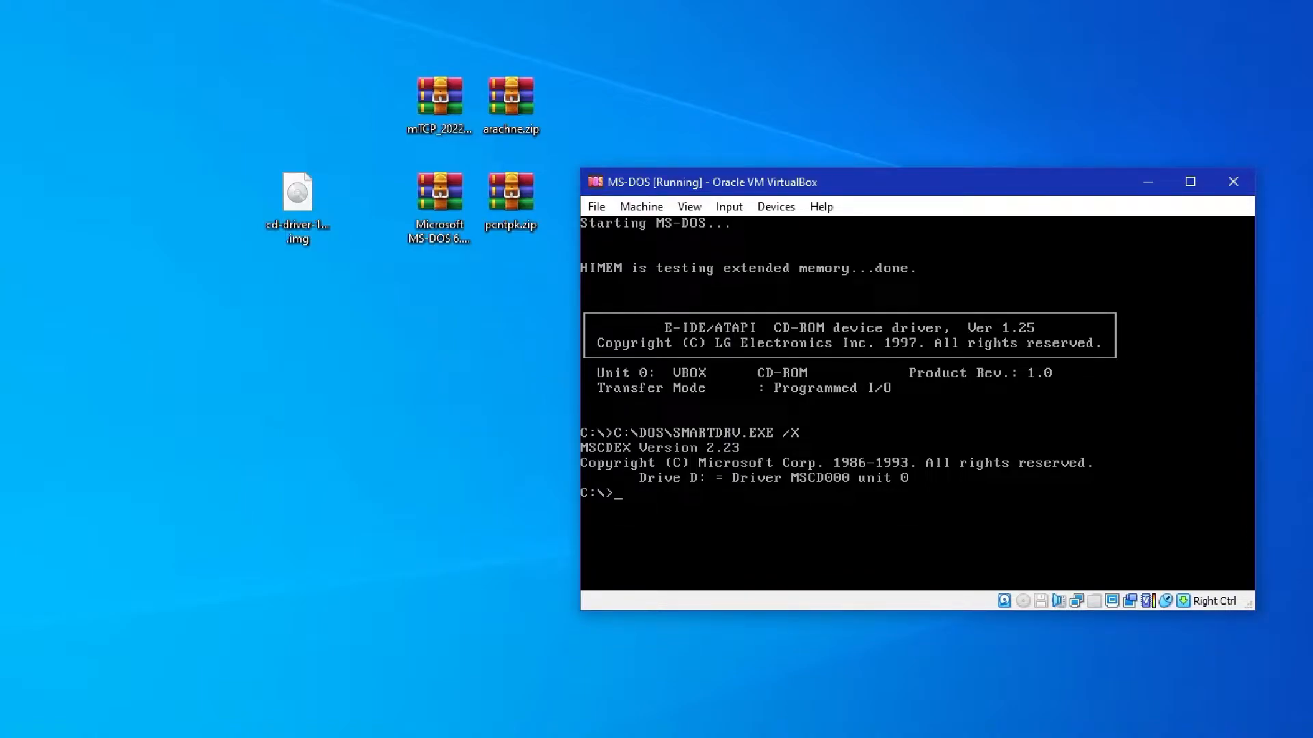
text(md)
key(BackSpace)
key(BackSpace)
text(cls)
key(Return)
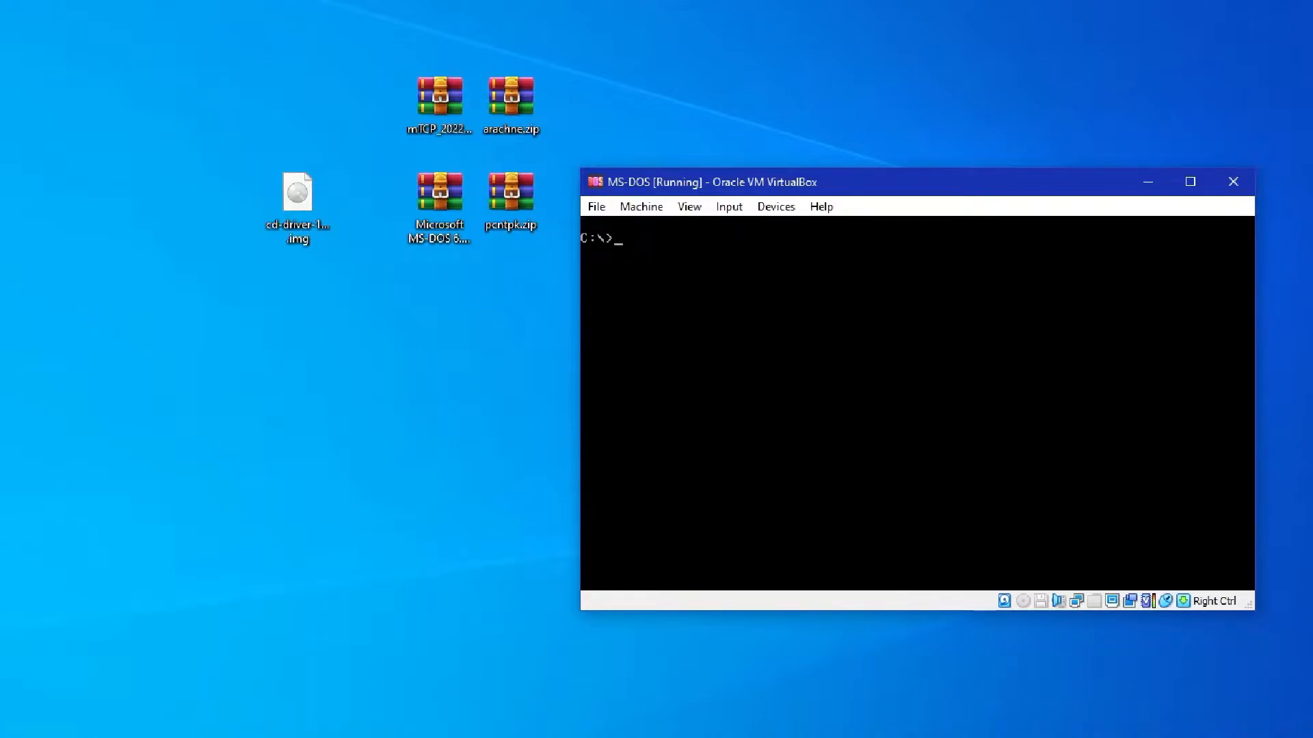
Create directories named drivers and mtcp in the root of drive C:
text(md drivers)
key(Return)
text(md mtcp)
key(BackSpace)
key(BackSpace)
text(cp)
key(Return)
List the root of drive C: in wide and in detailed format to check the new directories
text(dir /w)
key(Return)
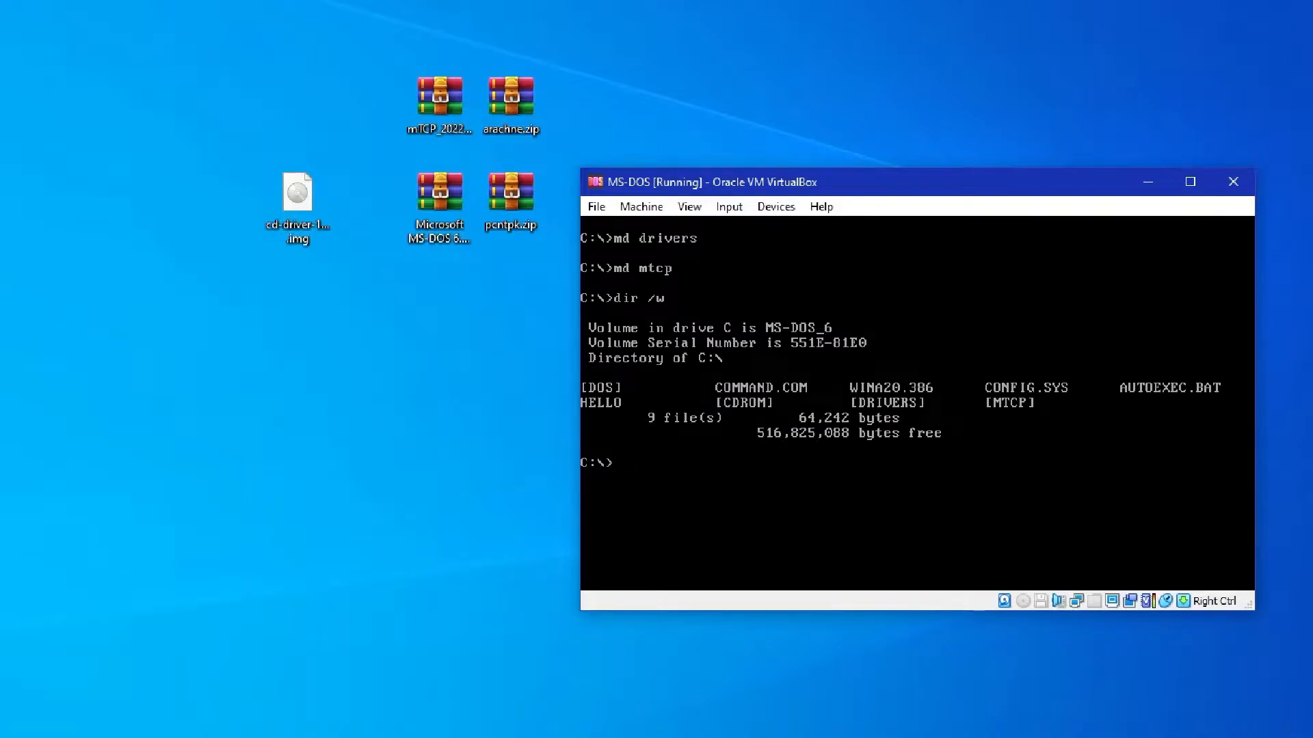
text(dir)
key(Return)
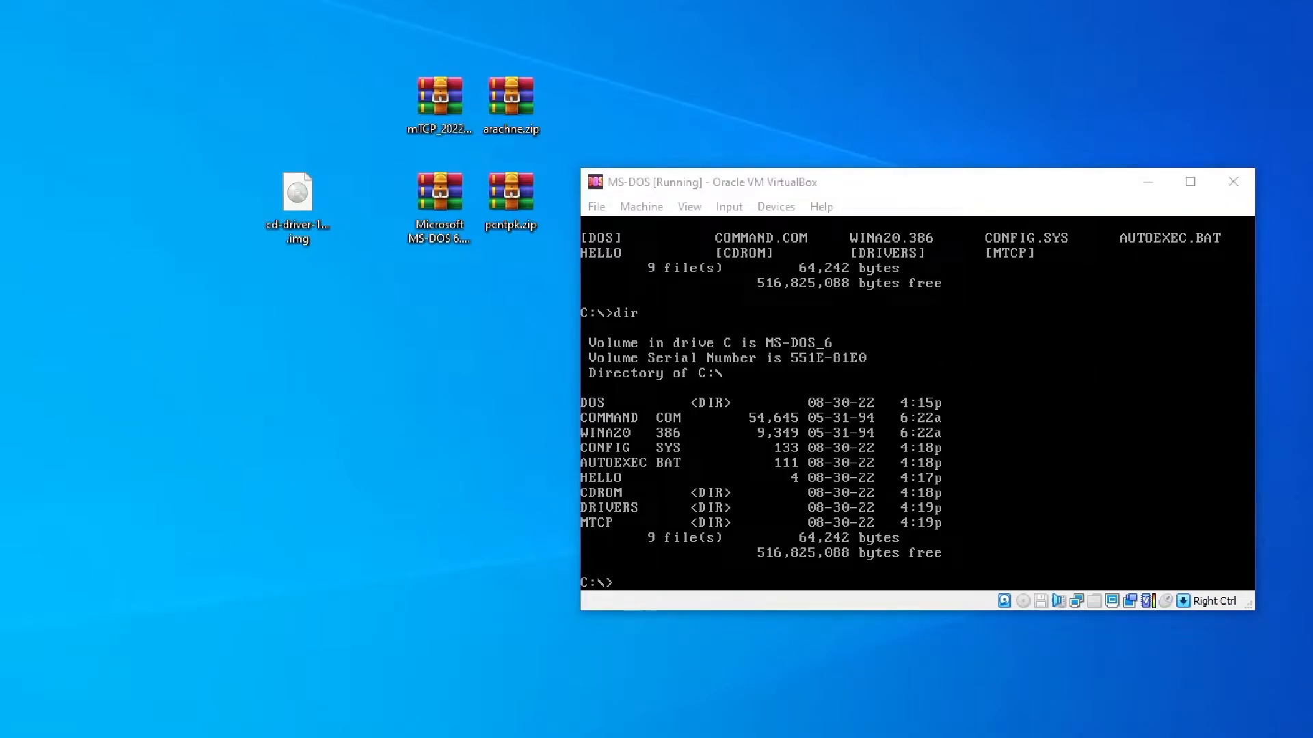
Create a virtual optical disk containing pcntpk.com from the pcntpk folder and mount it in the MS-DOS machine's optical drive
double_click(42, 233)
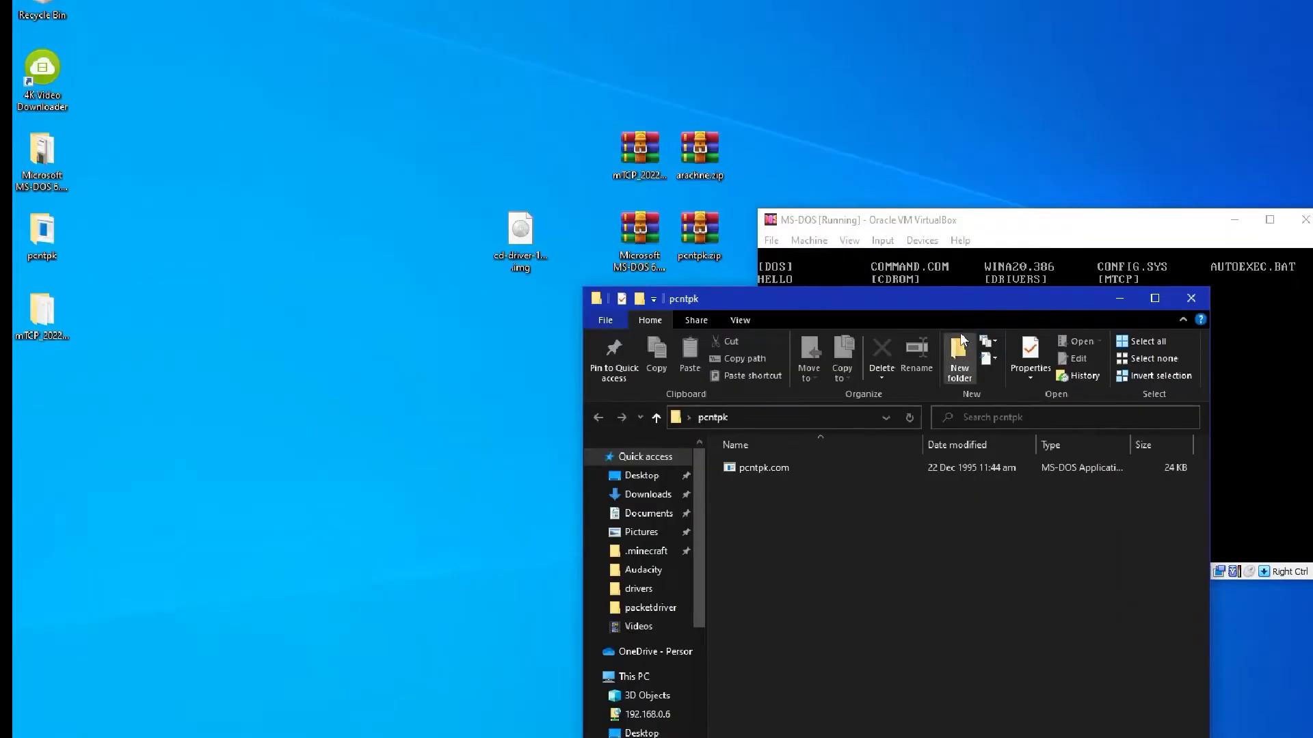
drag(830, 303, 228, 153)
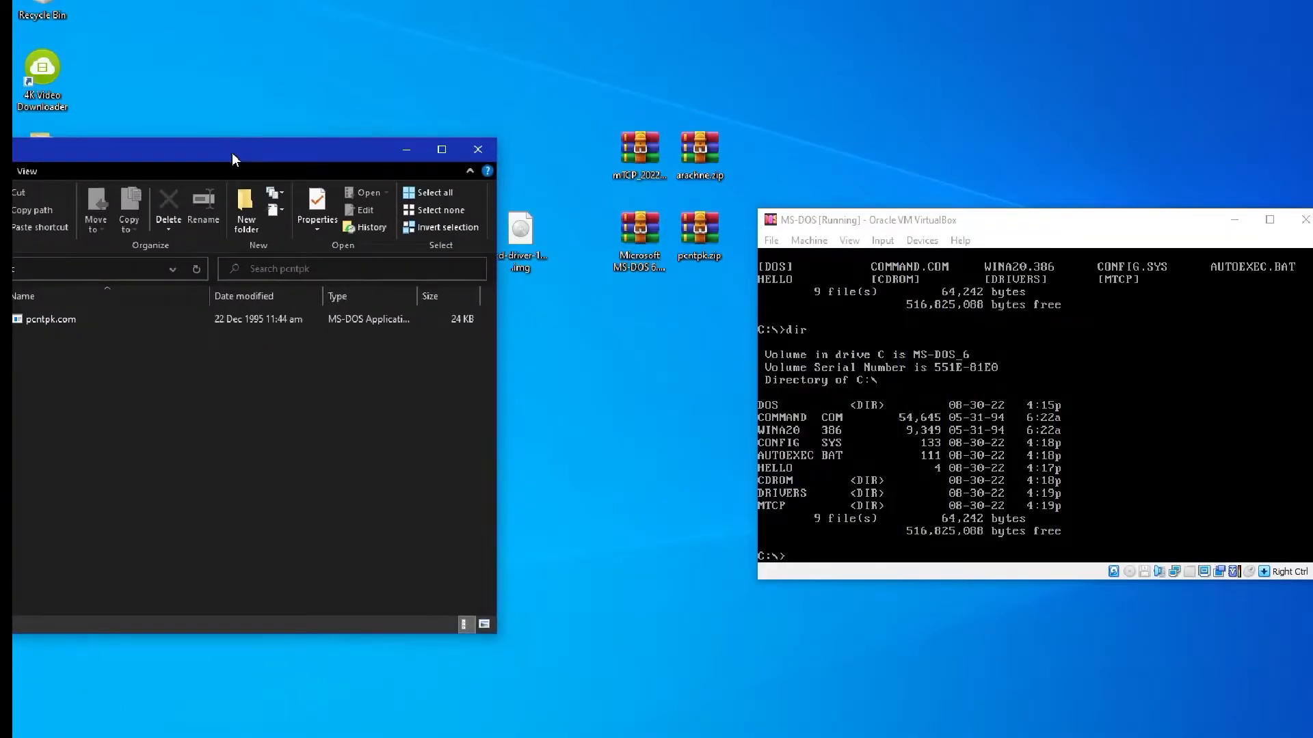
click(1129, 571)
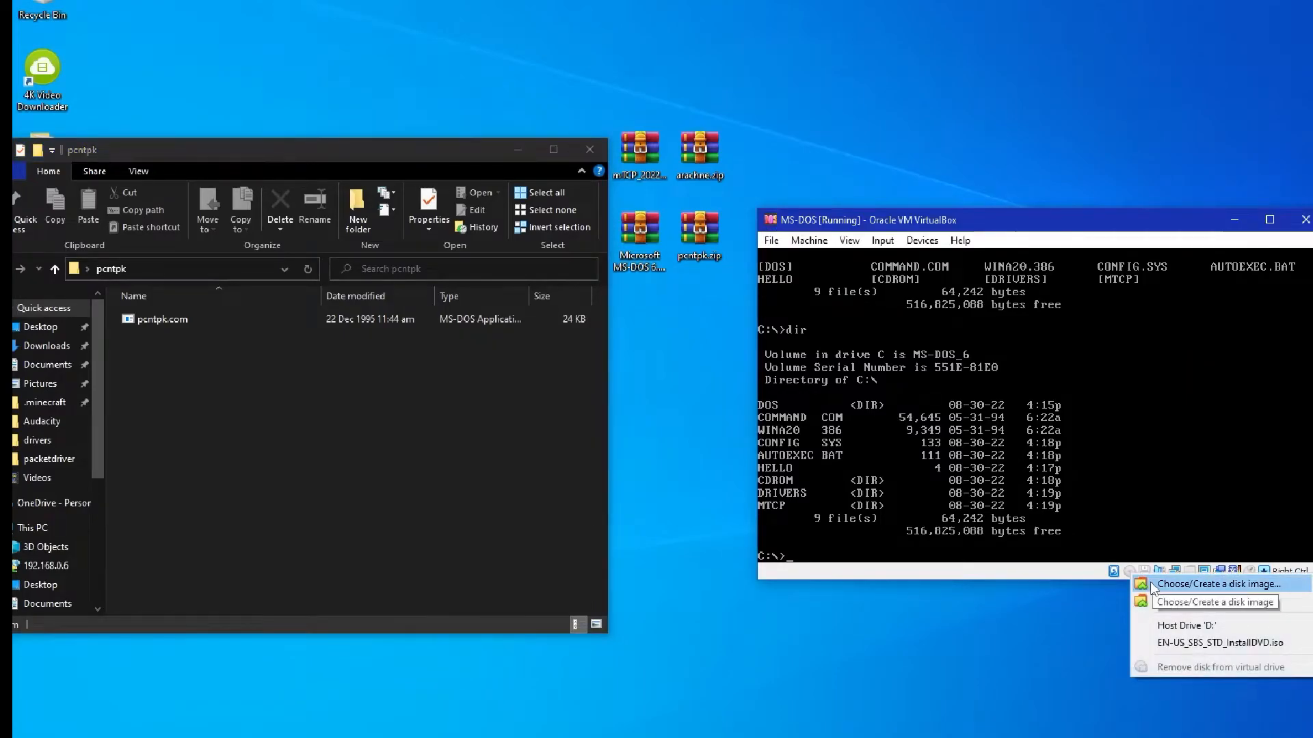
click(1154, 585)
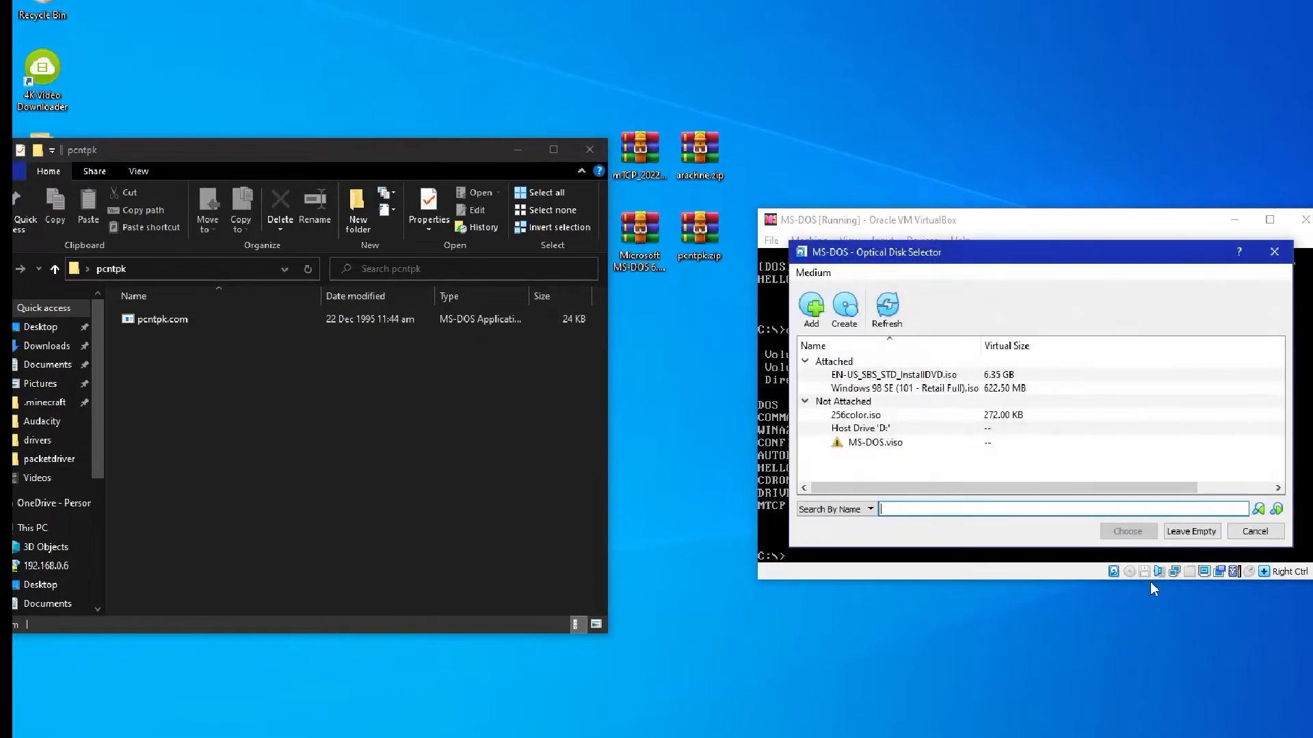
click(846, 309)
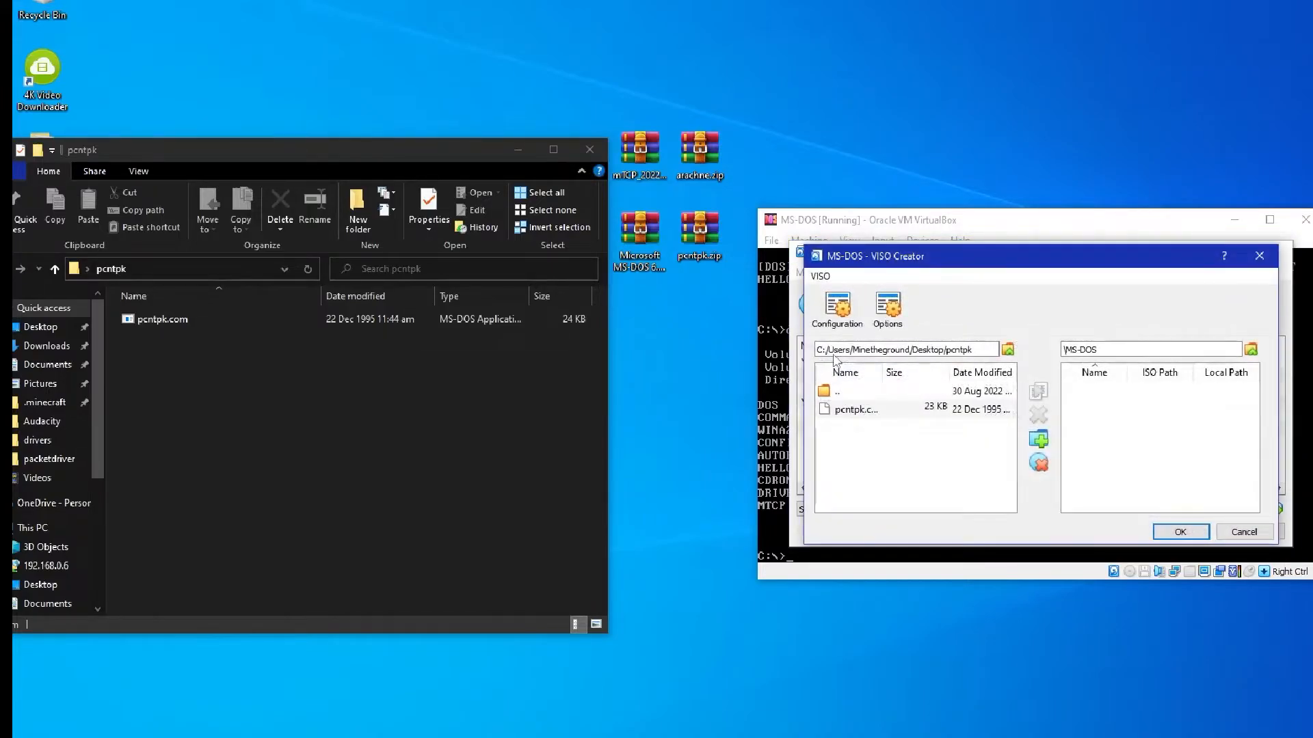
click(882, 408)
click(1180, 532)
click(1115, 534)
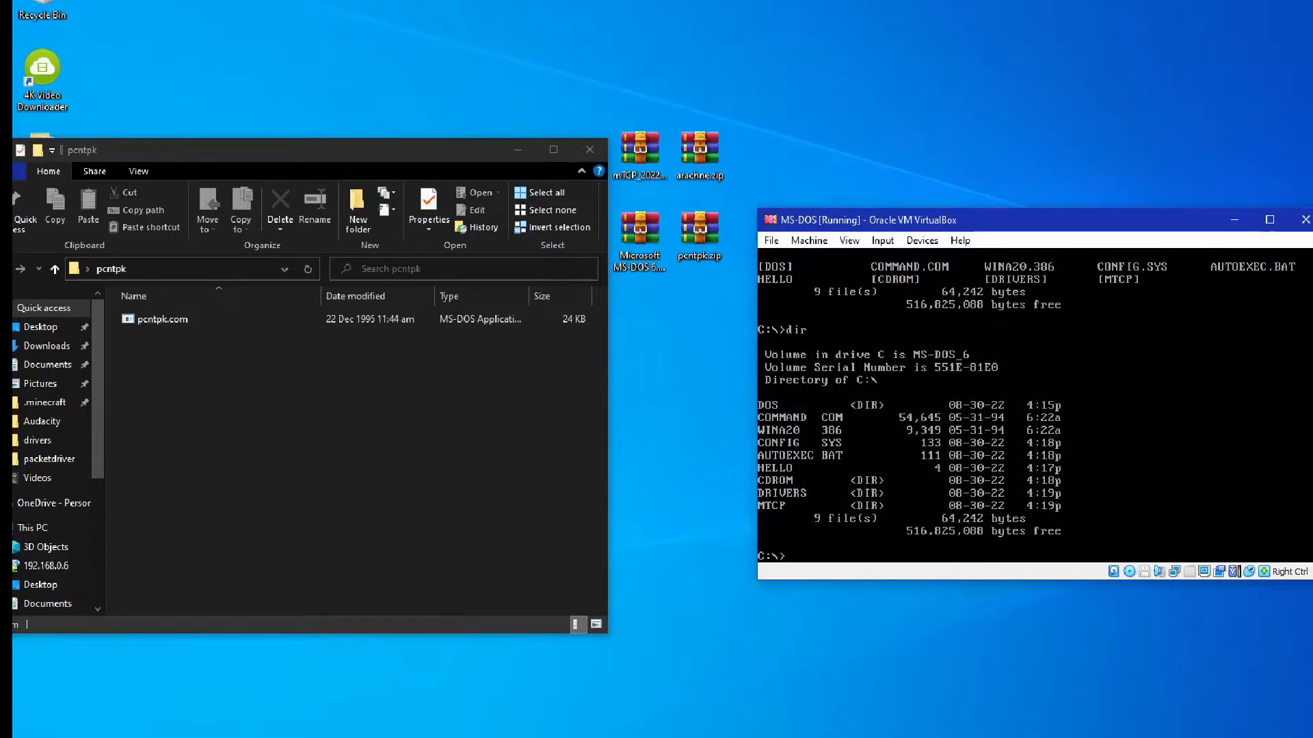
Copy all files from the root of drive D: to c:\drivers and close the pcntpk folder window
key(BackSpace)
text(copy d:\*.* c:\drivers)
key(Return)
key(Control_R)
click(589, 149)
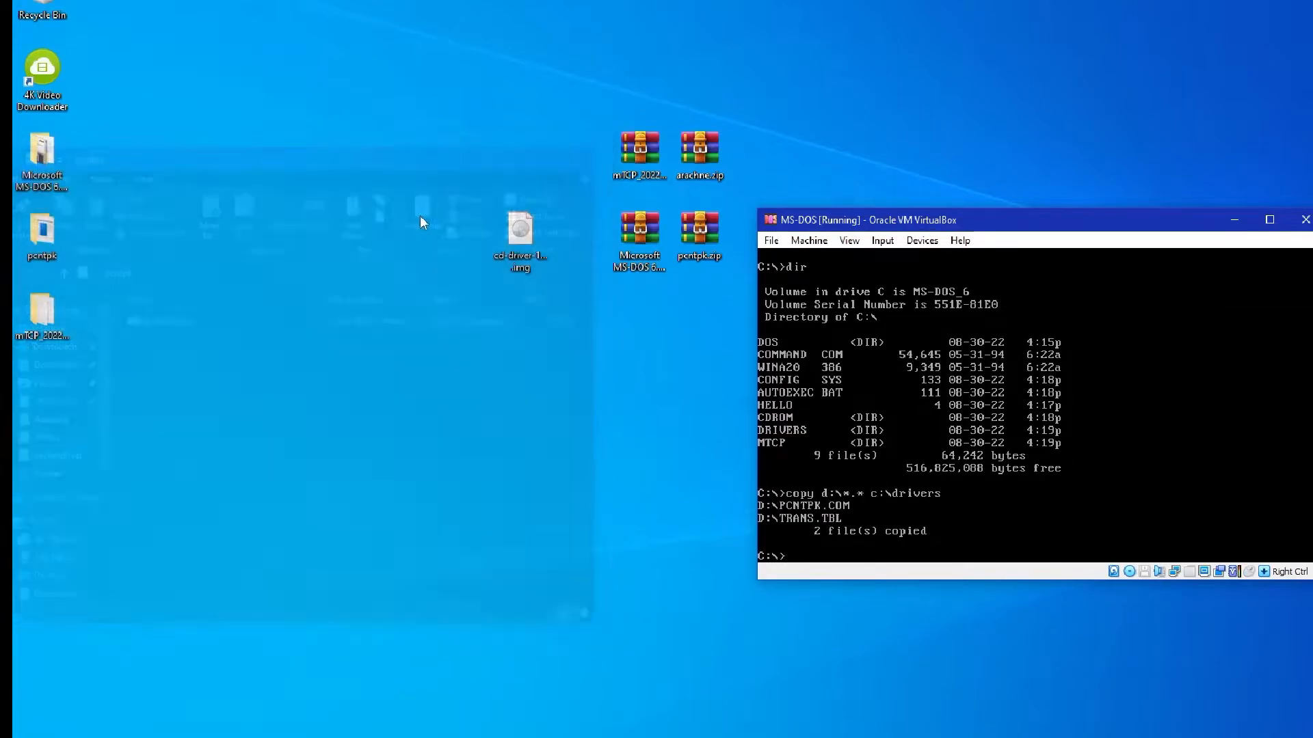
Open the mTCP_2022-07-01 folder on the desktop and copy all files from the root of drive D: to c:\mtcp
double_click(37, 317)
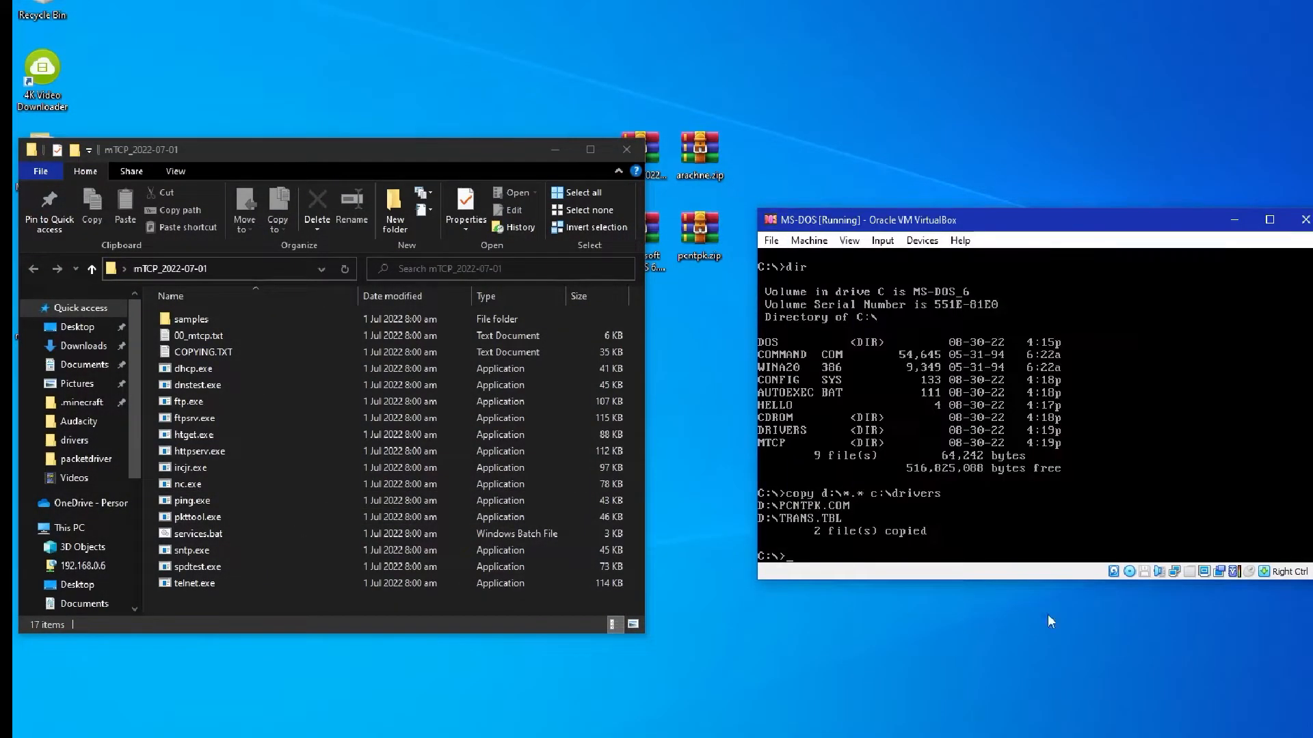
text(copy d:\*.* c:\mtcp)
key(Return)
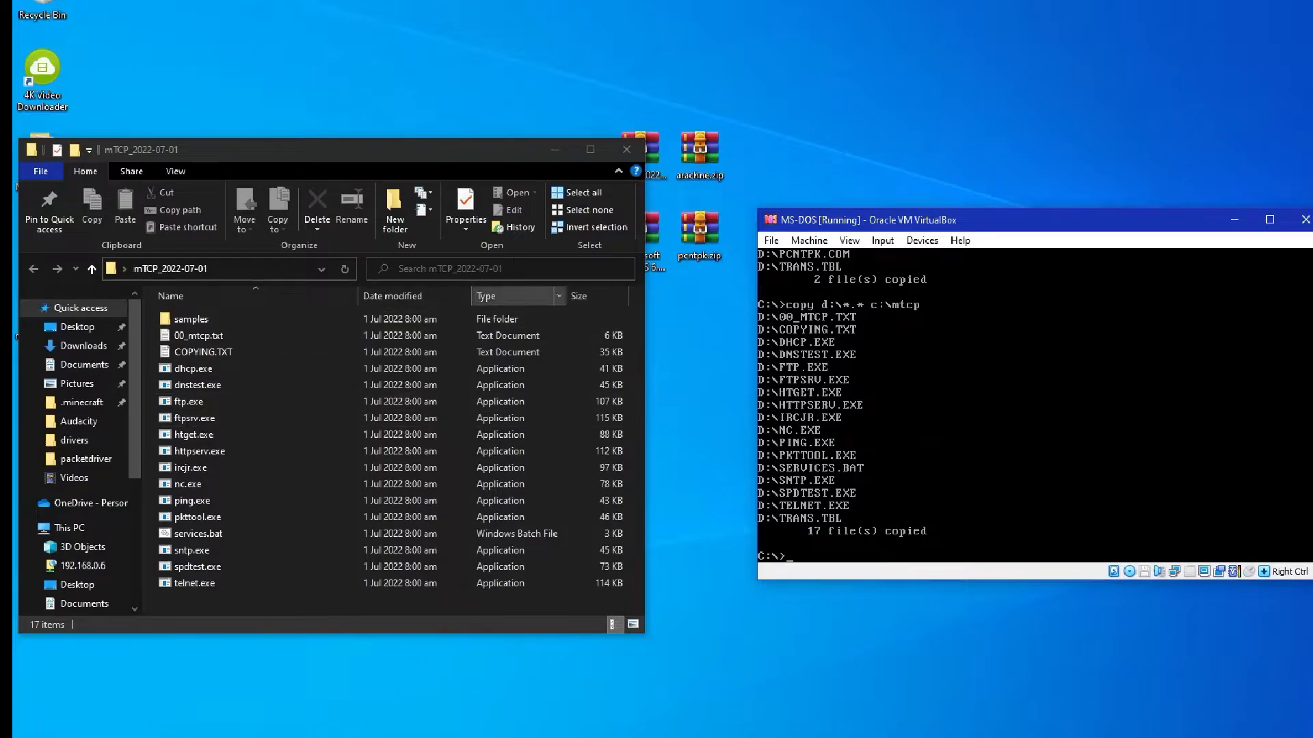
click(554, 149)
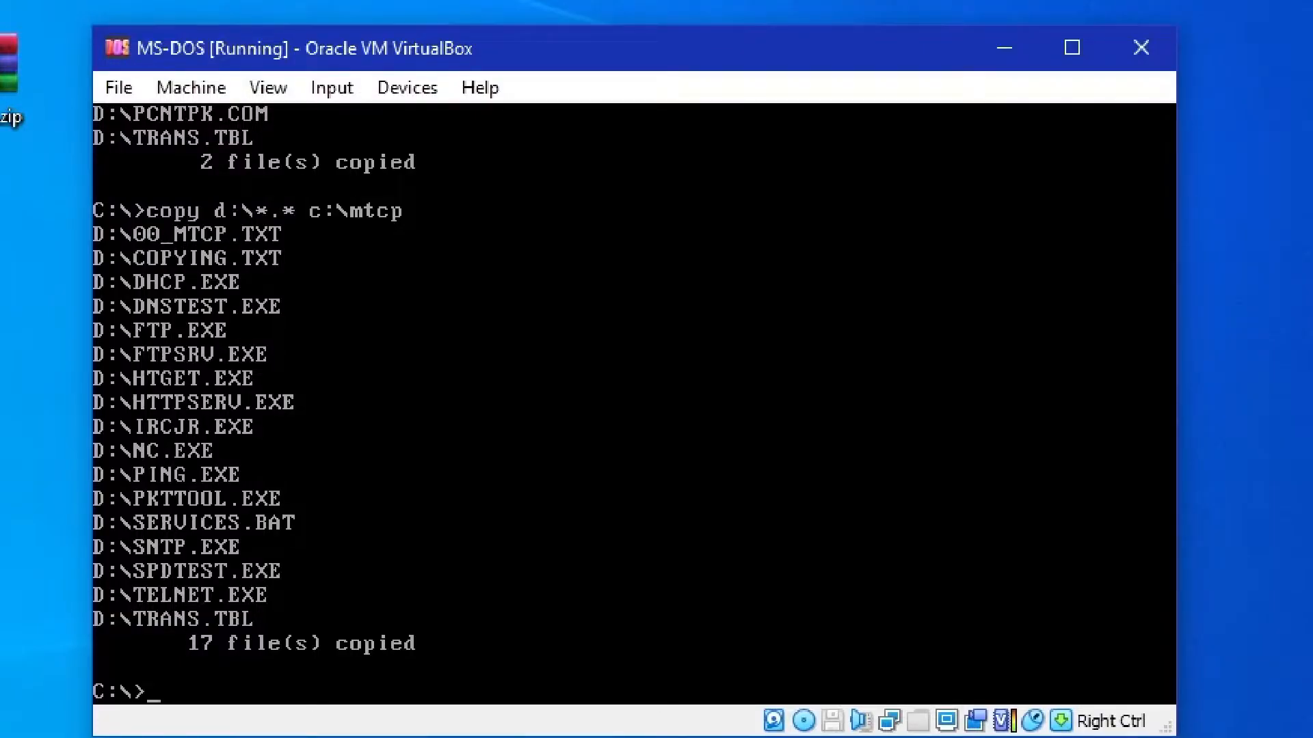
Create pkt.bat in the root of drive C: with the MS-DOS Editor and enter "echo off" as its first line
text(edit pkt.bat)
key(Return)
text(echo off)
key(Return)
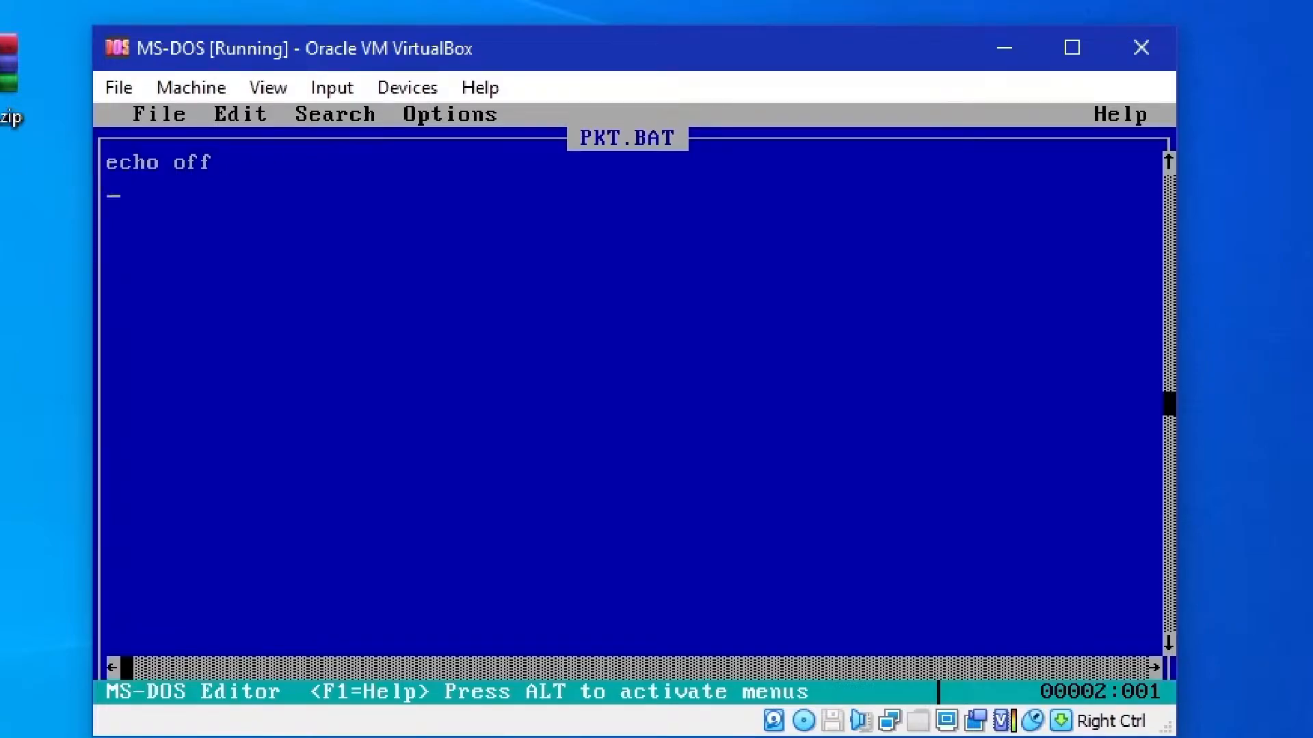
Add the line "C:\drivers\pcntpk.com int=0x60" to pkt.bat
text(C:\drive)
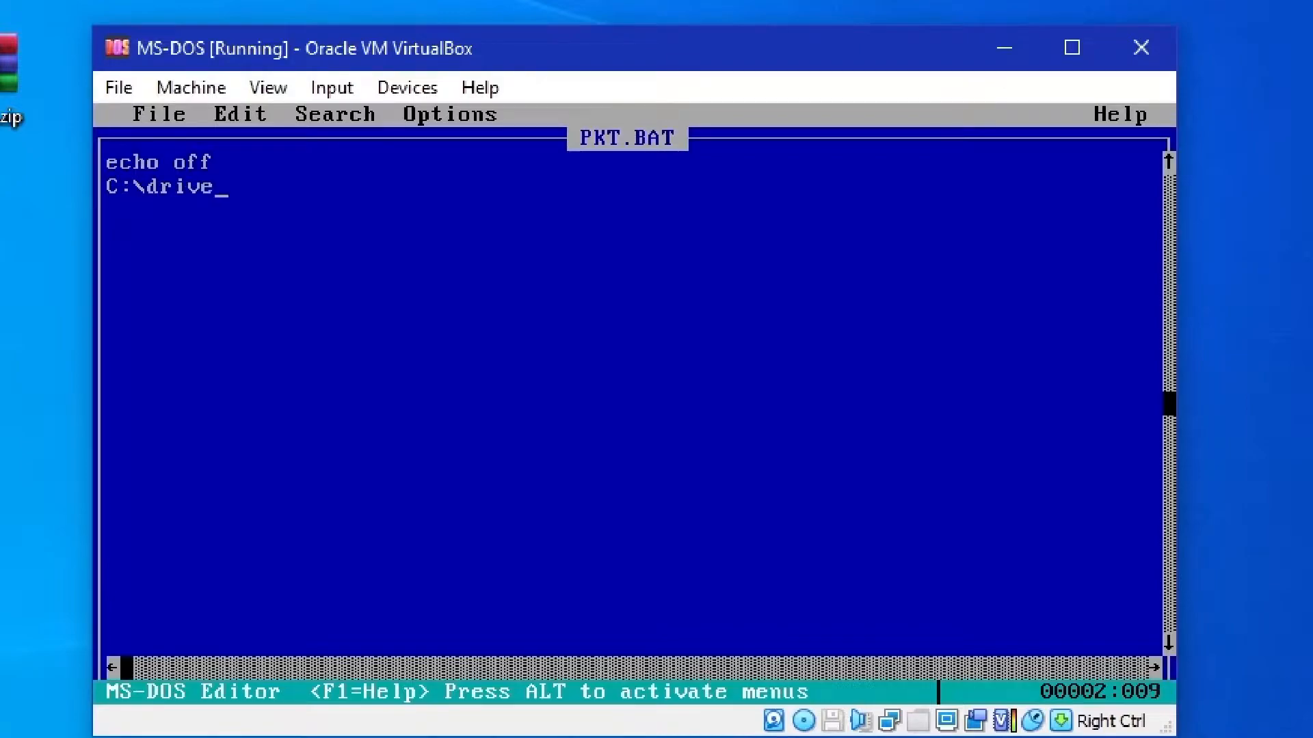
text(rs\)
text(pcntpk.com )
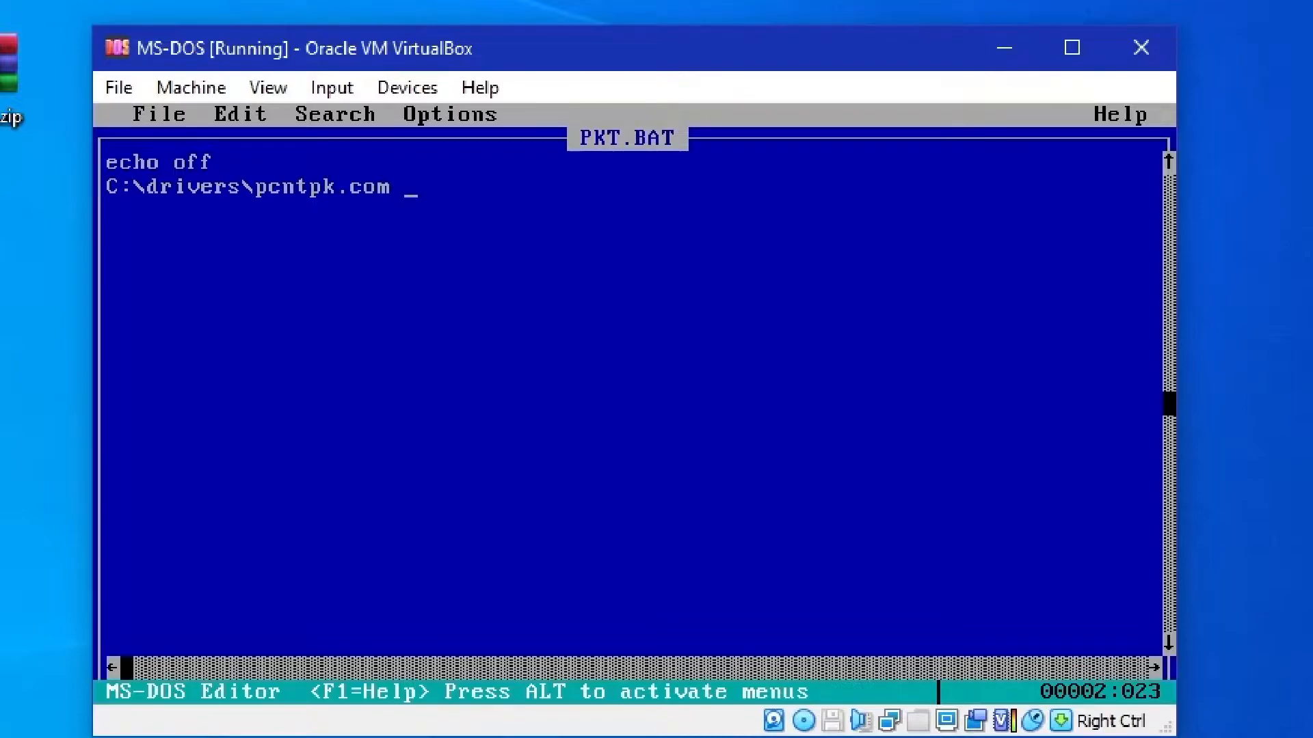
text(int=0x60)
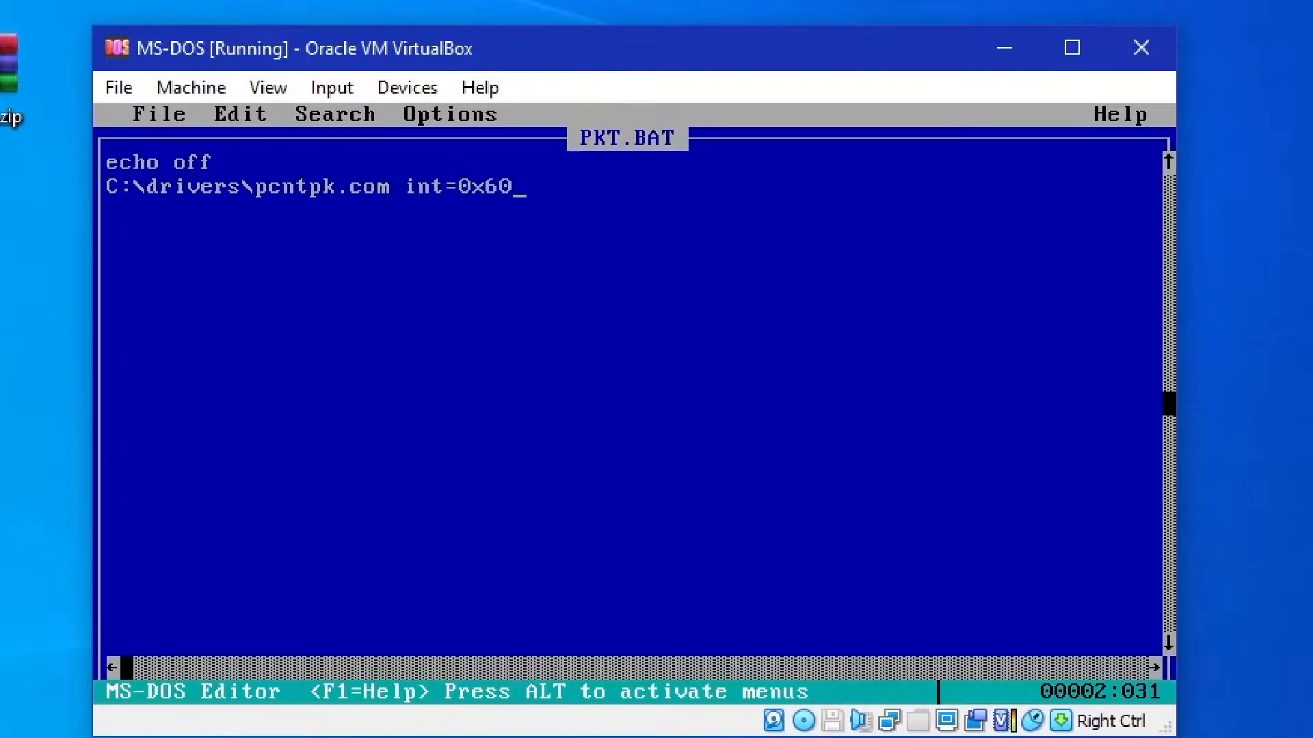
Save pkt.bat and exit the editor
key(alt)
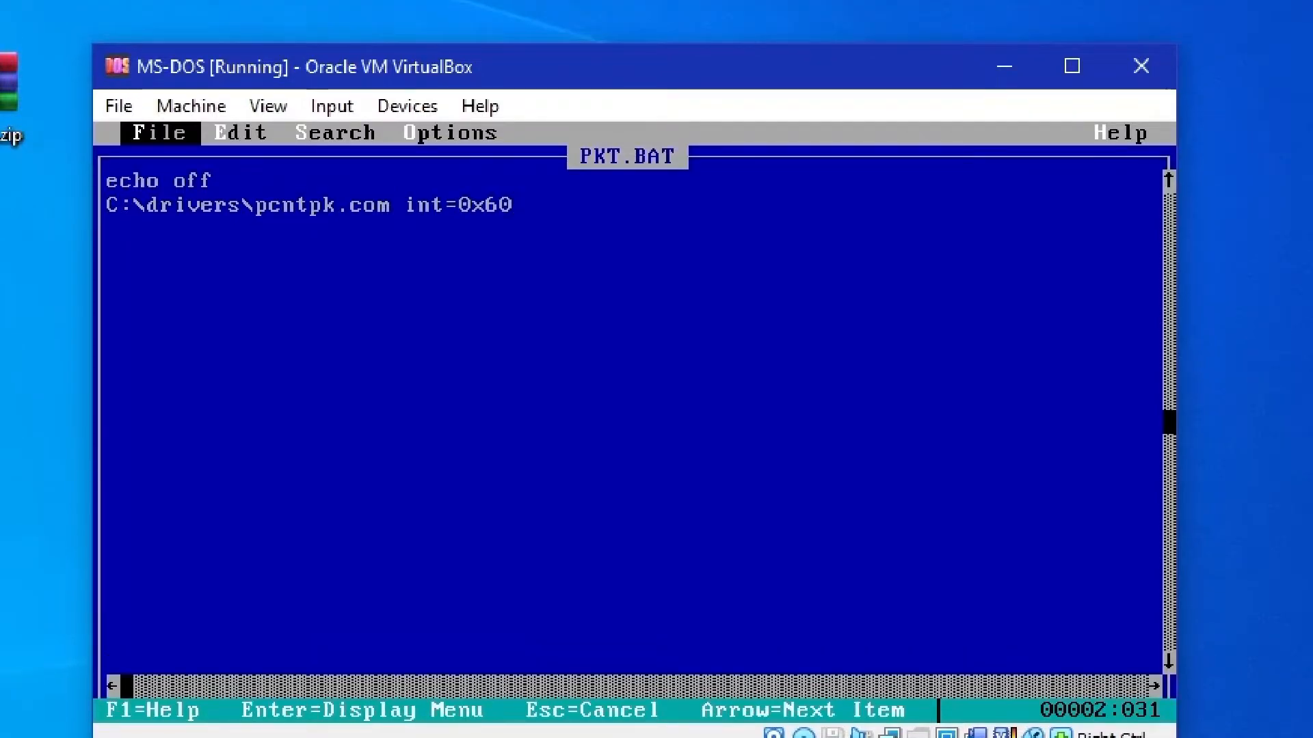
key(Return)
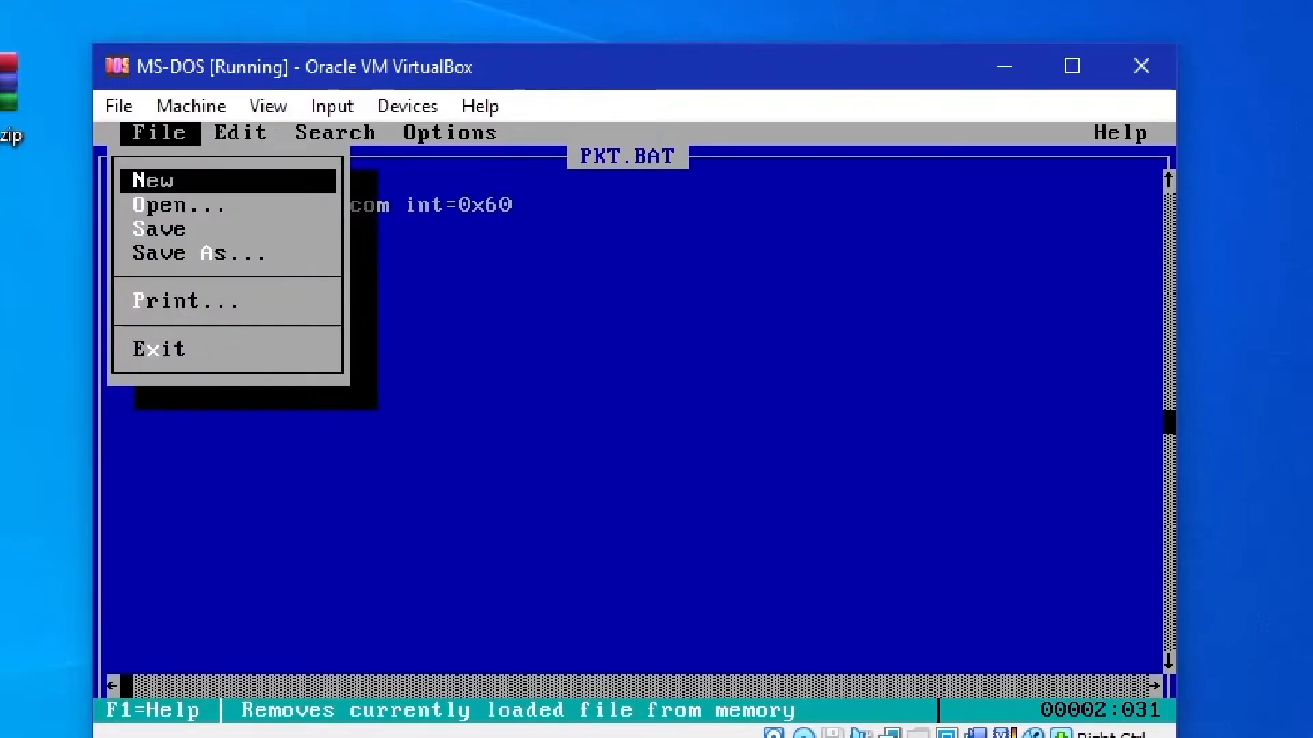
key(Escape)
key(alt)
key(Return)
key(x)
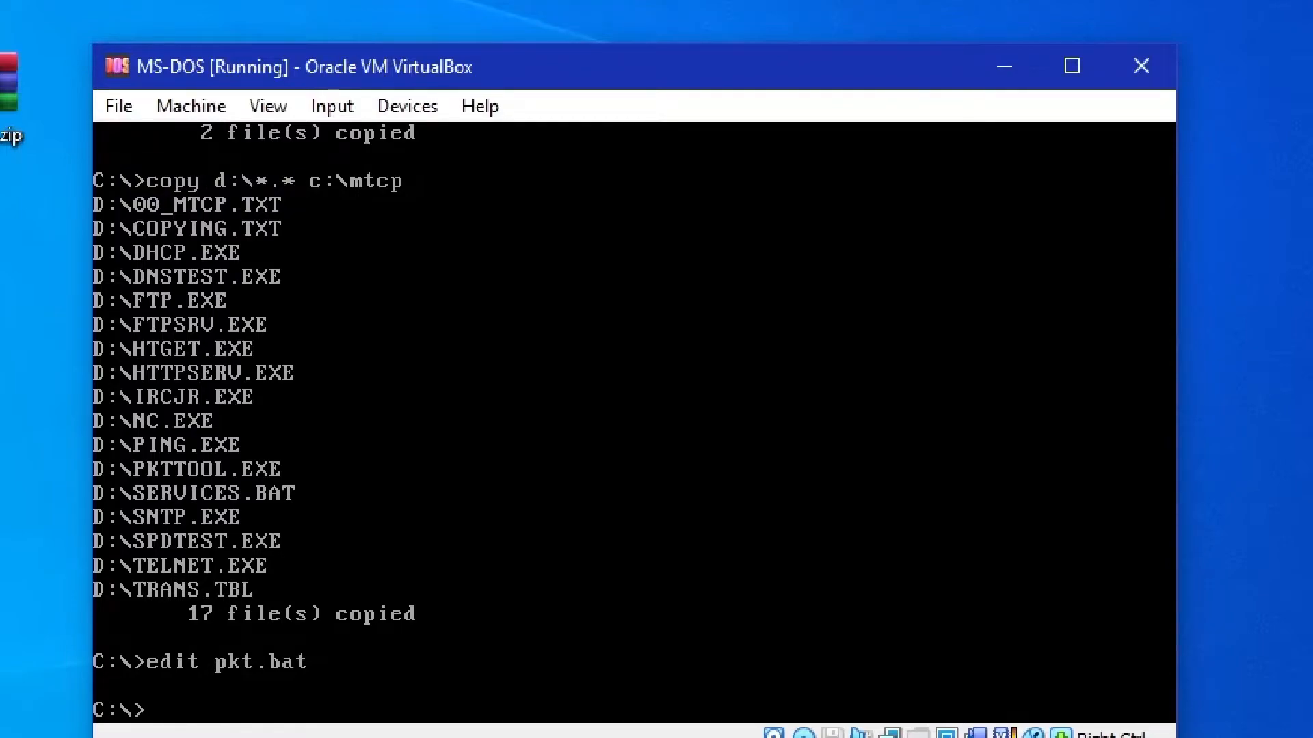
Run the pkt batch file to load the packet driver, and clear the screen
text(pkt)
key(Return)
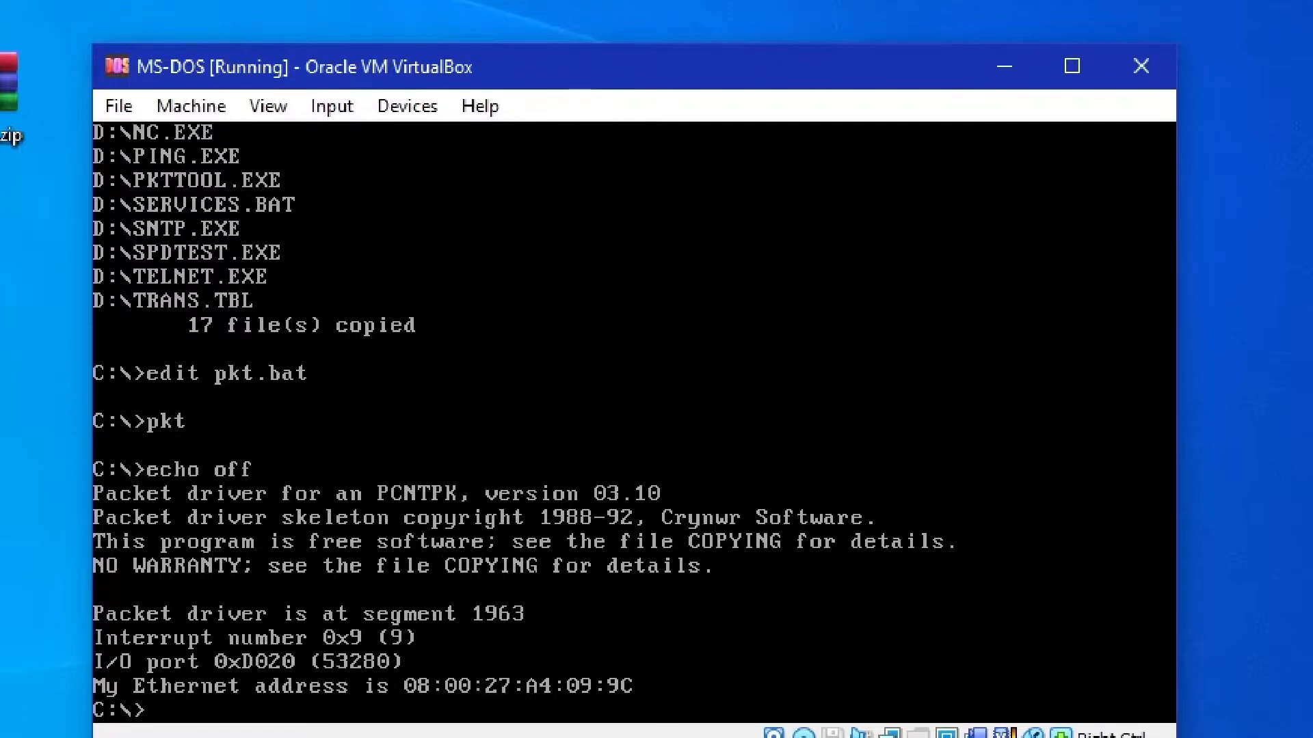
text(dir)
key(Return)
text(cls)
key(Return)
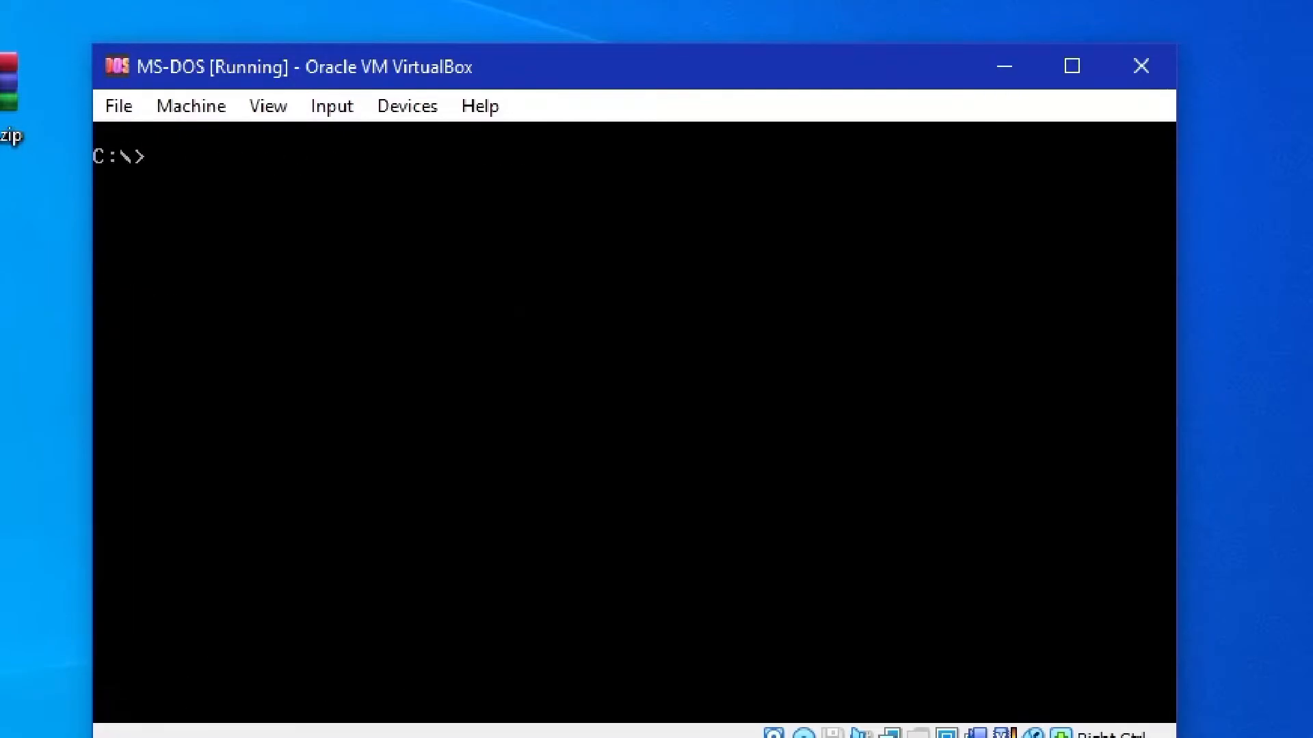
List the root of drive C:, and change to the mtcp directory to list its files
text(dir)
key(Return)
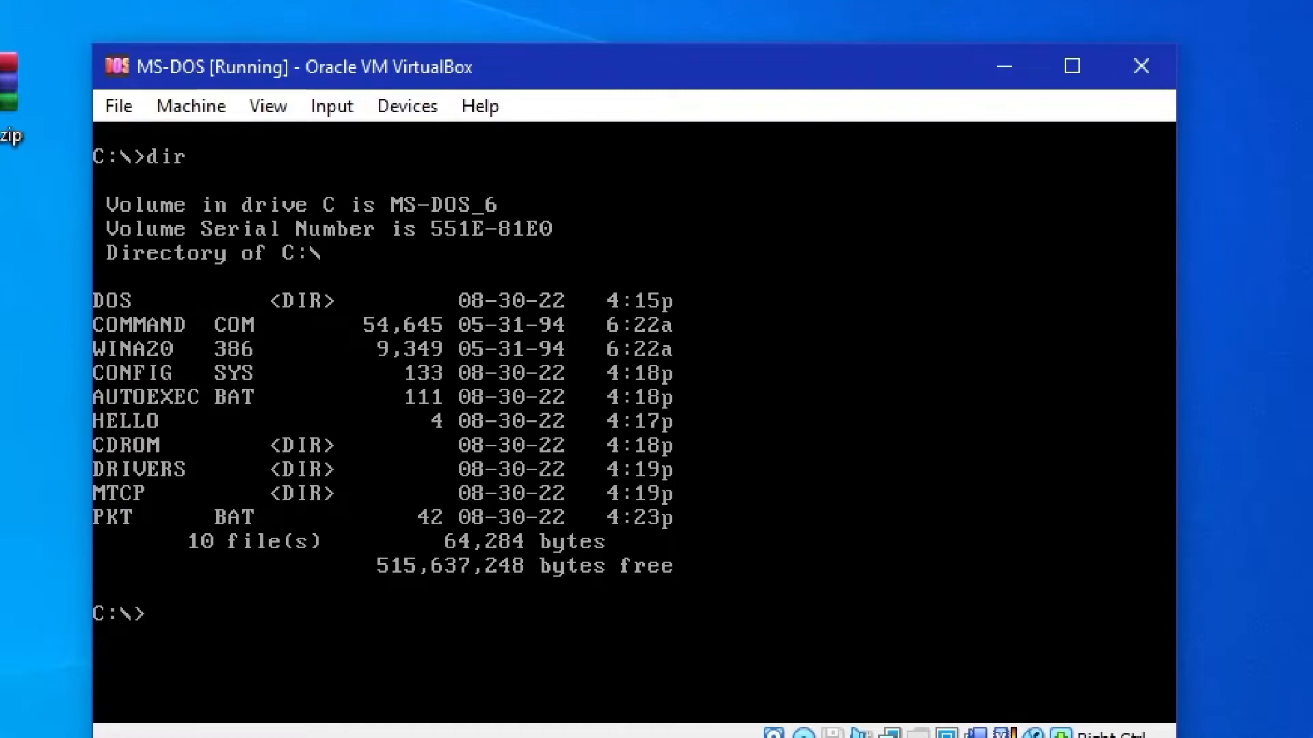
text(cd)
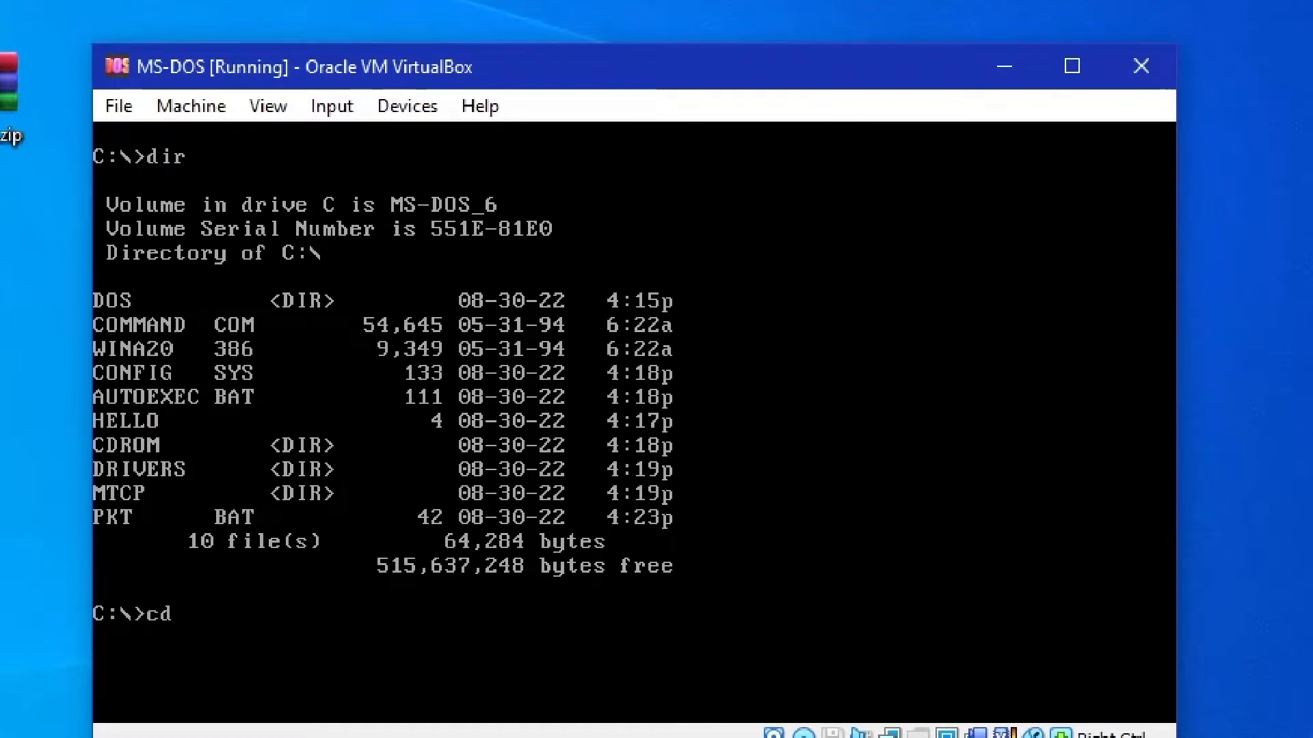
text( mtcp)
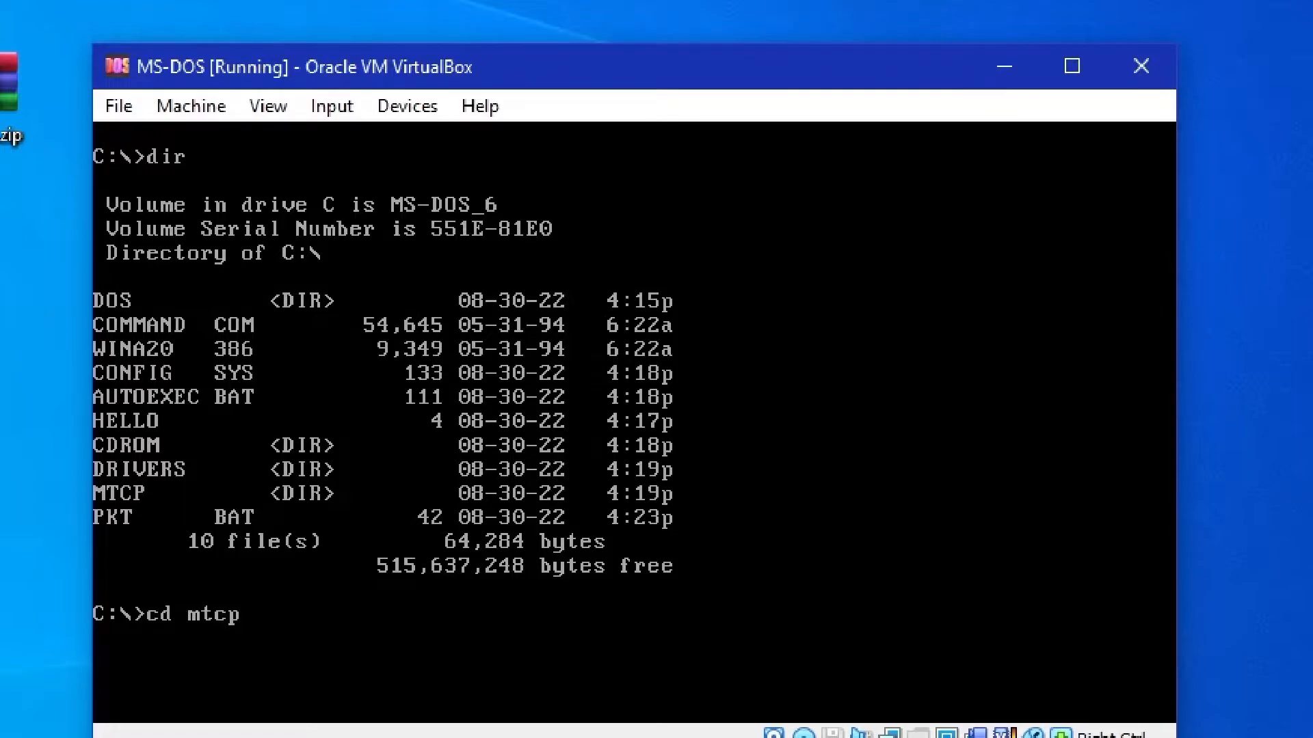
key(Return)
text(dir)
key(Return)
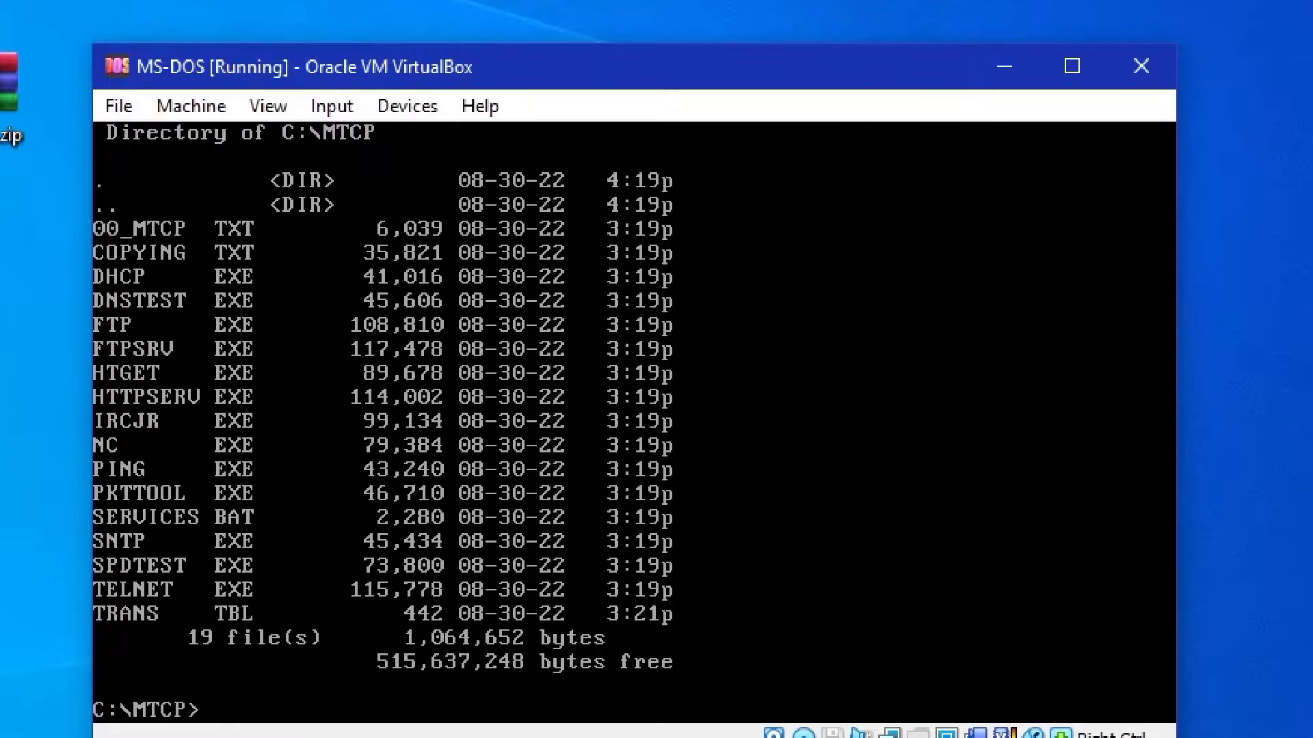
Try to open the sample.cfg configuration file from the mtcp directory in the editor, and exit the editor
text(edit sample.)
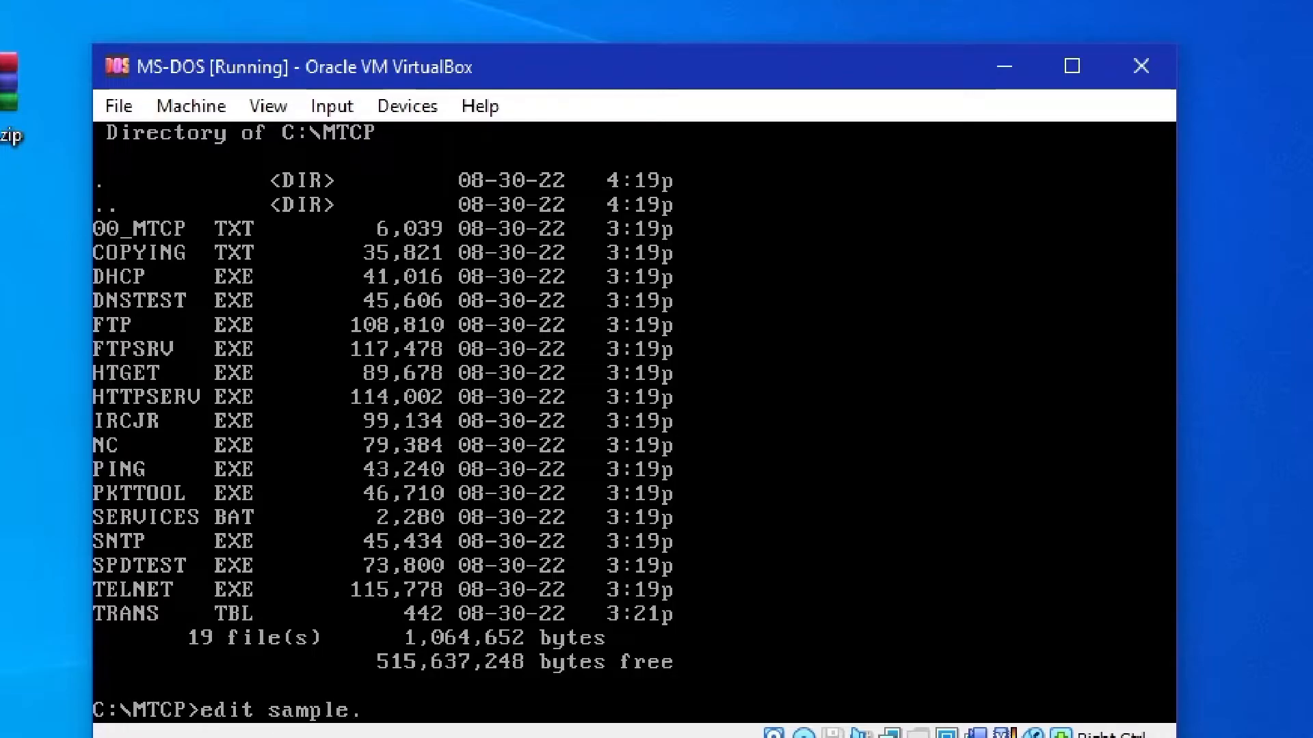
text(cfg)
key(Return)
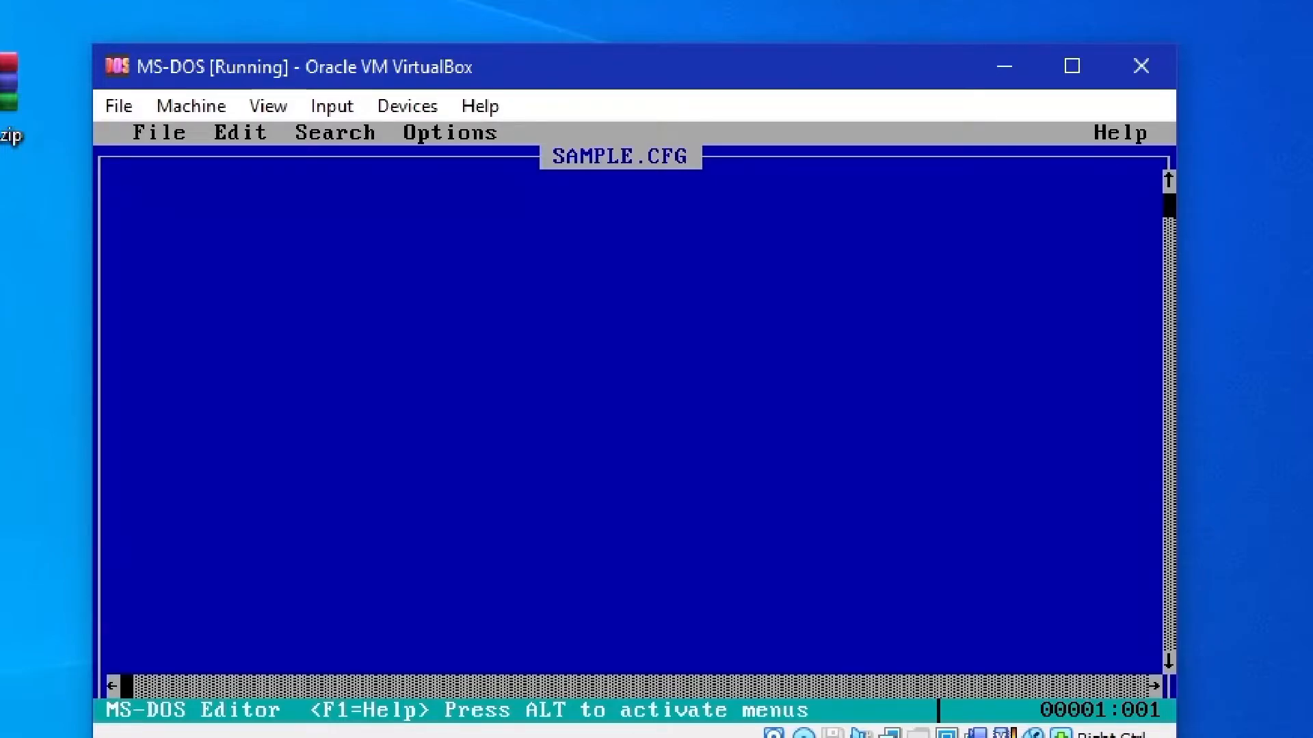
key(alt)
text(fx)
text(d)
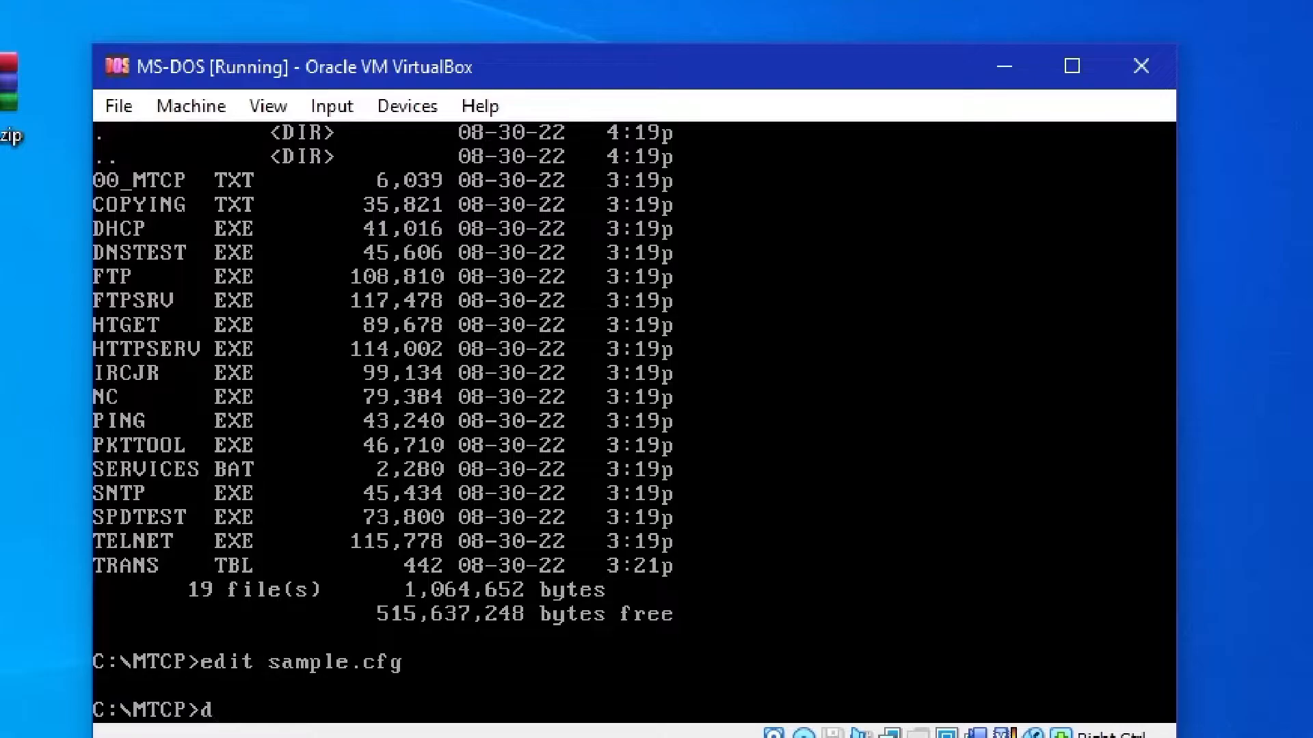
text(:)
Switch to drive D: and list its root to find the sample configuration files
key(Return)
text(dir)
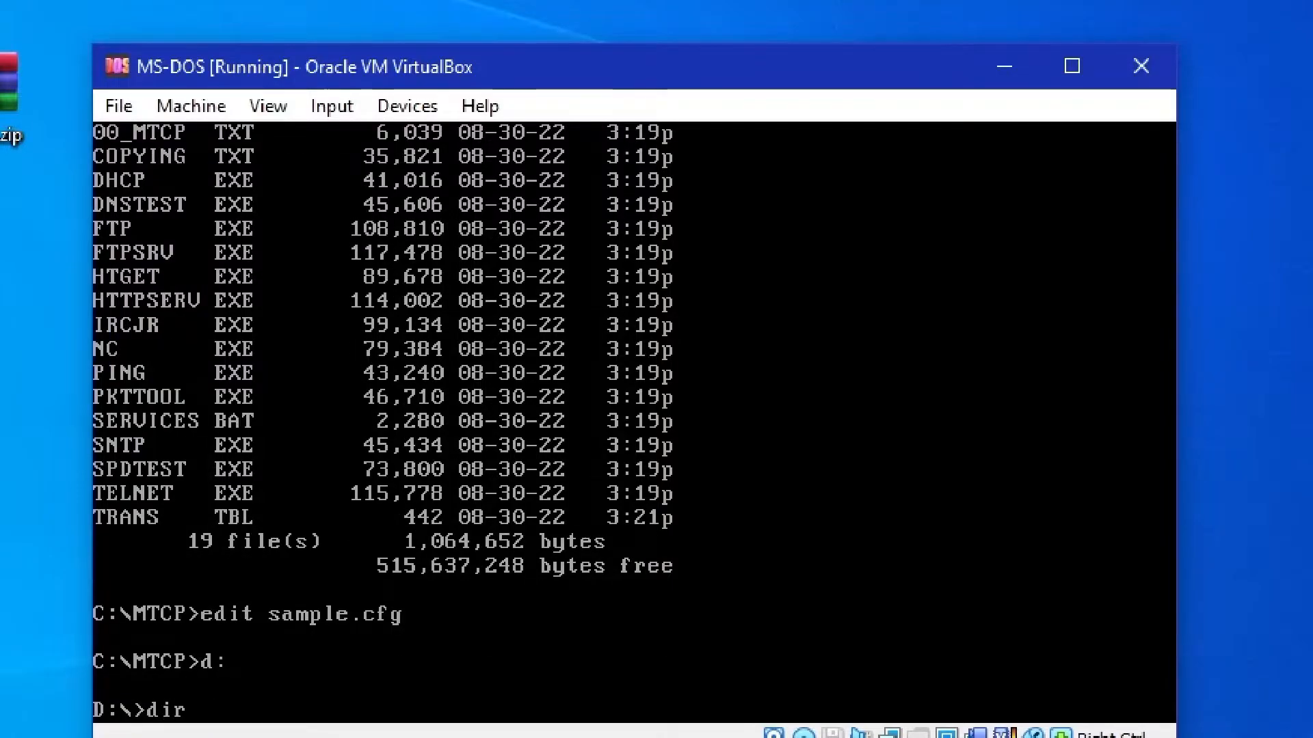
key(Return)
Copy the files of d:\samples to c:\mtcp, overwriting the existing TRANS.TBL
text(copy d:)
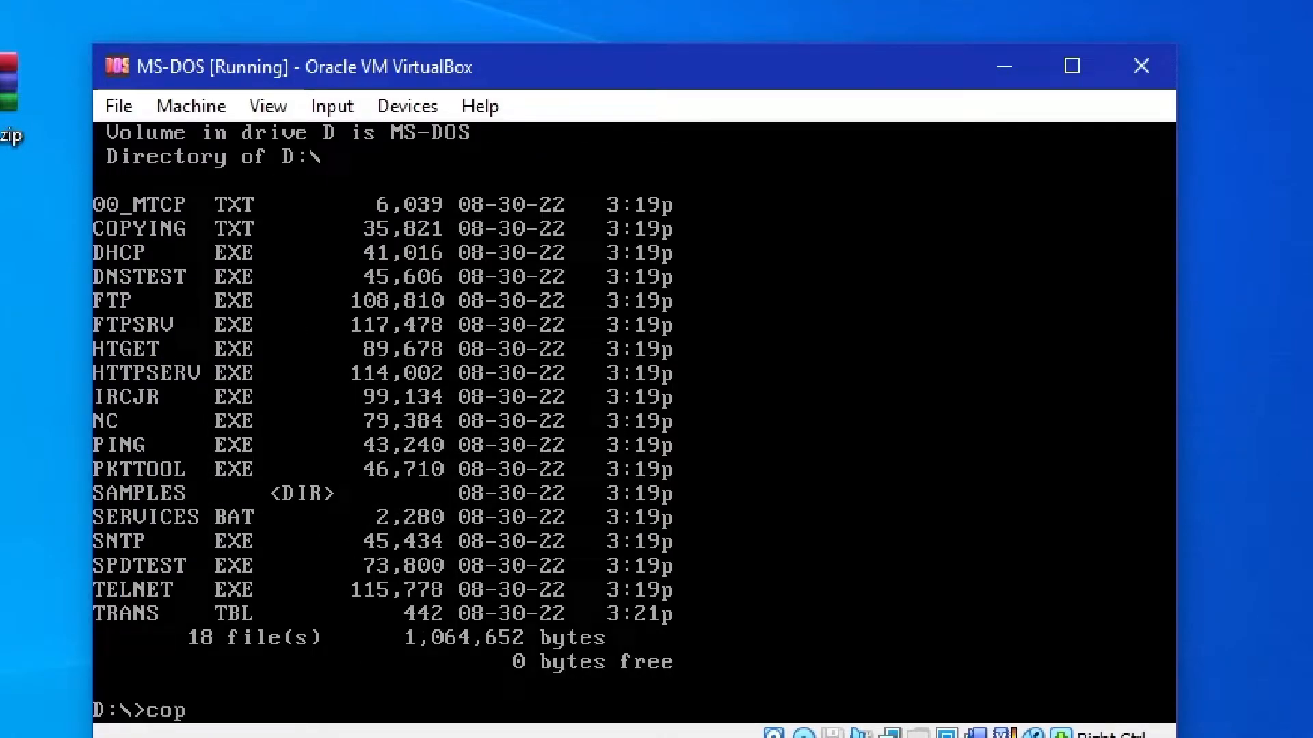
text(\sampe)
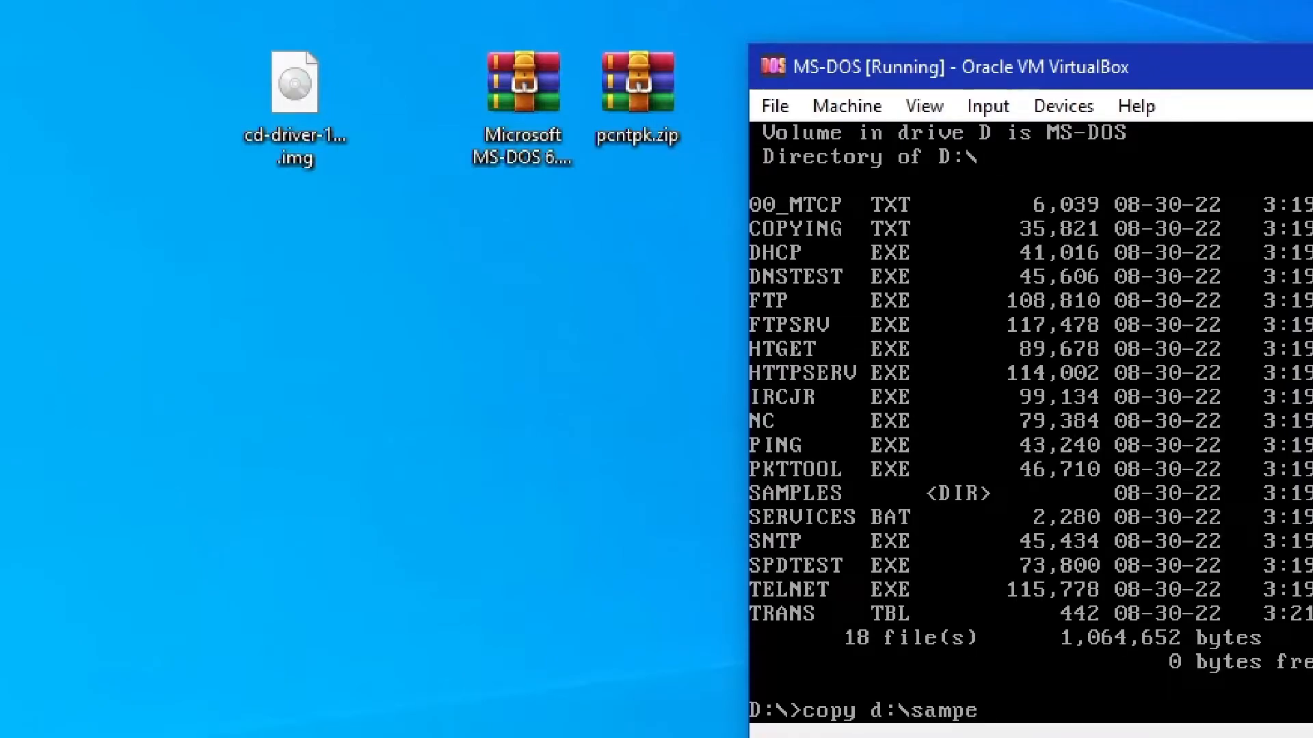
key(BackSpace)
text(les c:)
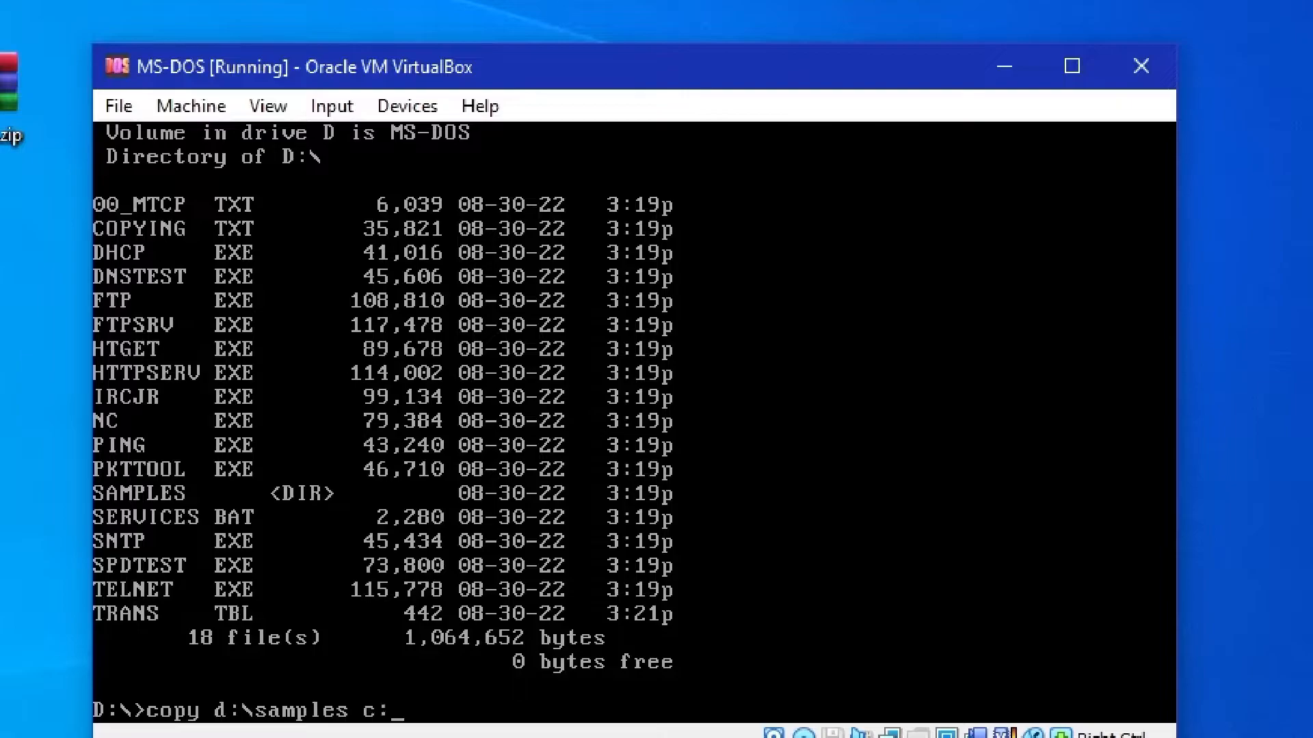
text(\mtcp)
key(Return)
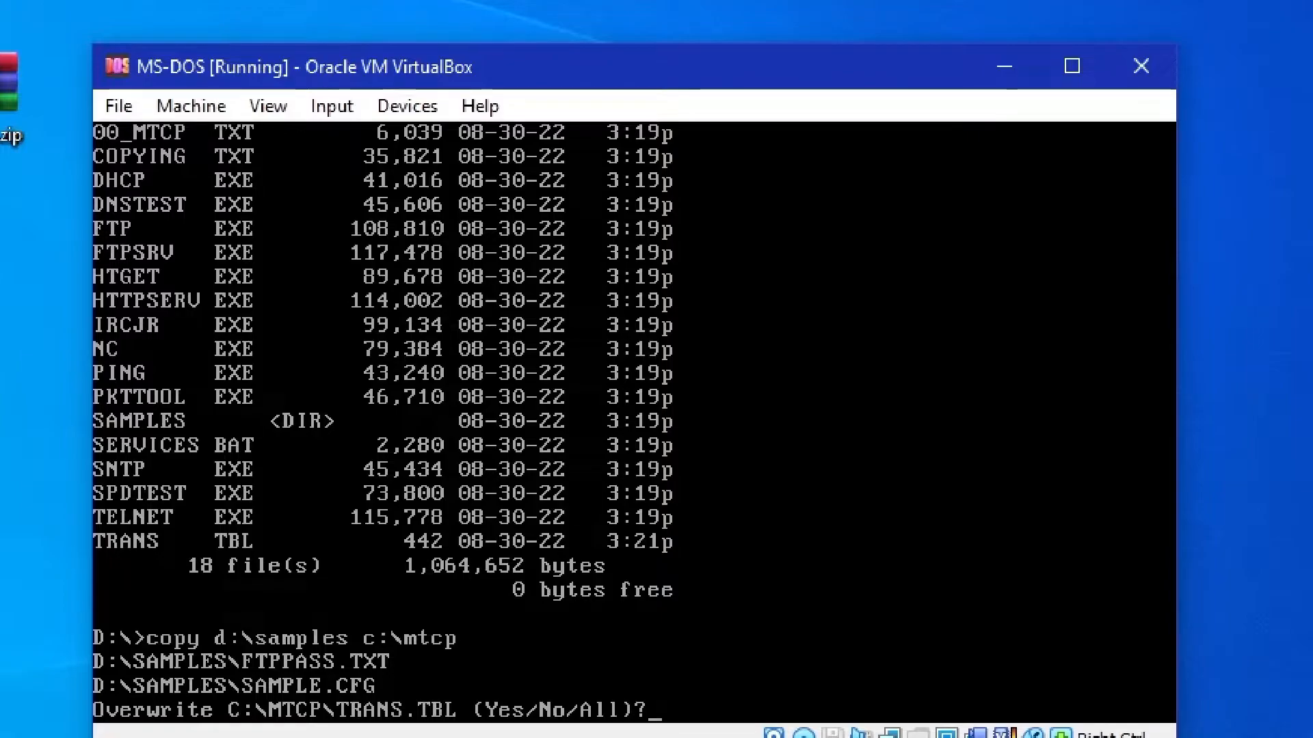
text(y)
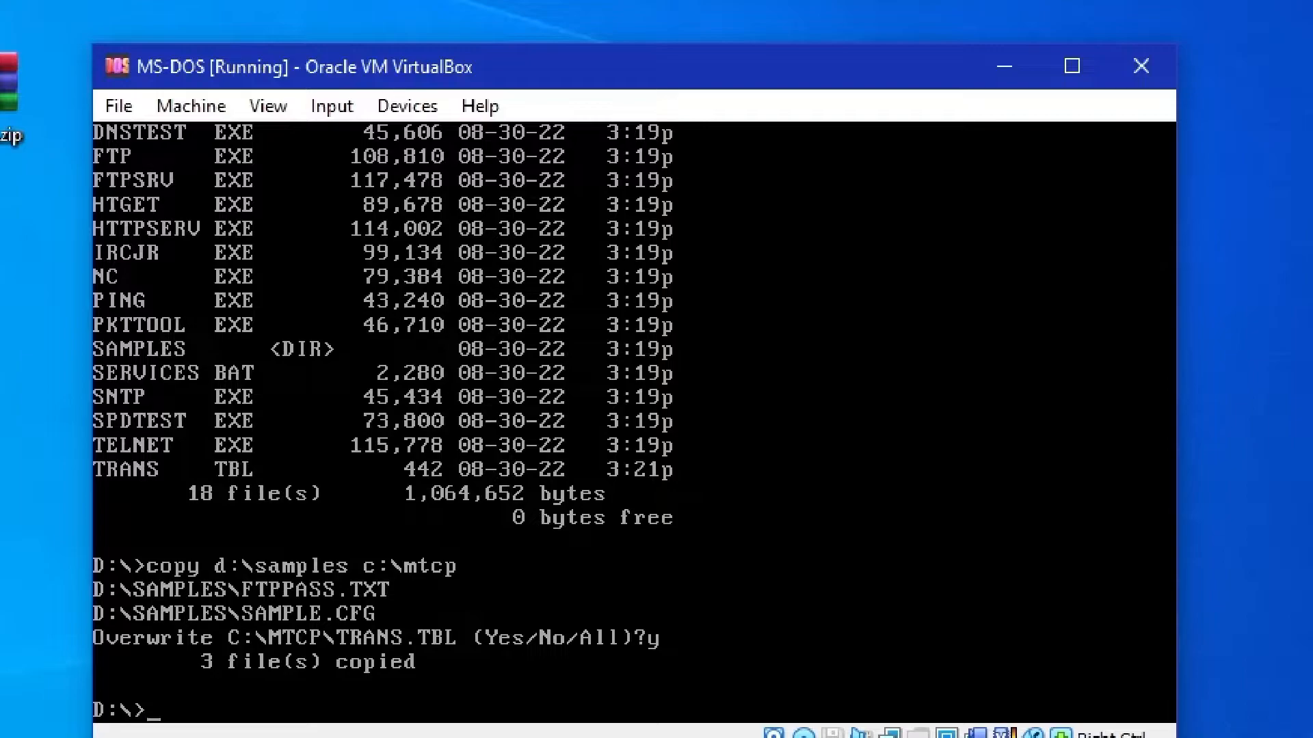
text(c:)
Switch back to drive C: and list the mtcp directory to check the copied files
key(Return)
text(dir)
key(Return)
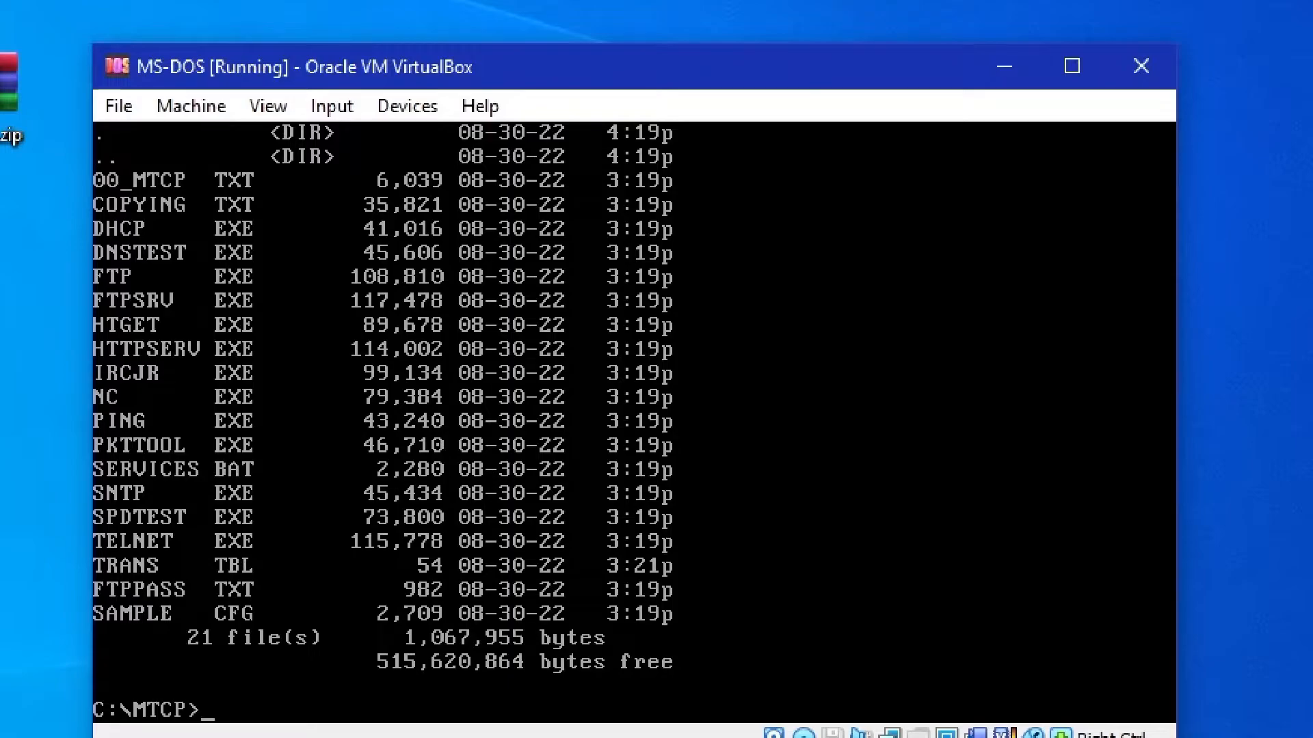
Open sample.cfg from the mtcp directory in the MS-DOS Editor
text(edit sample)
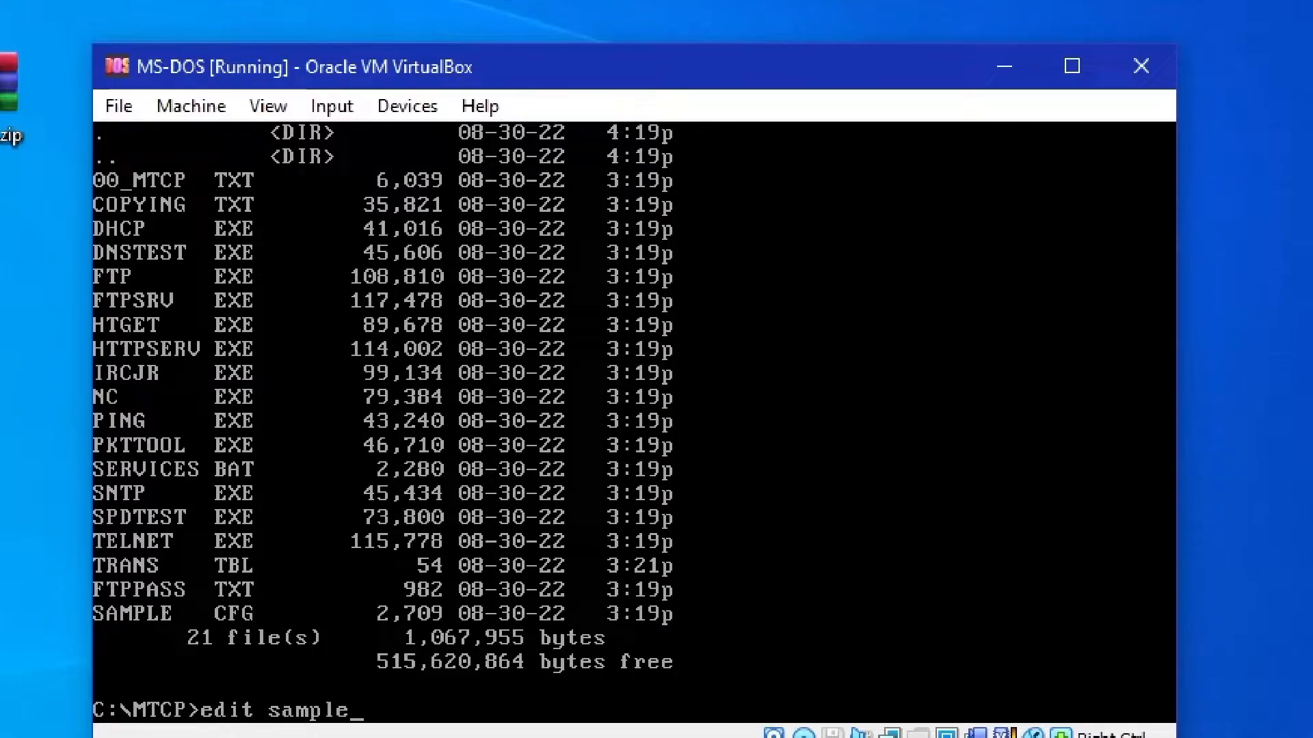
text(.cfg)
key(Return)
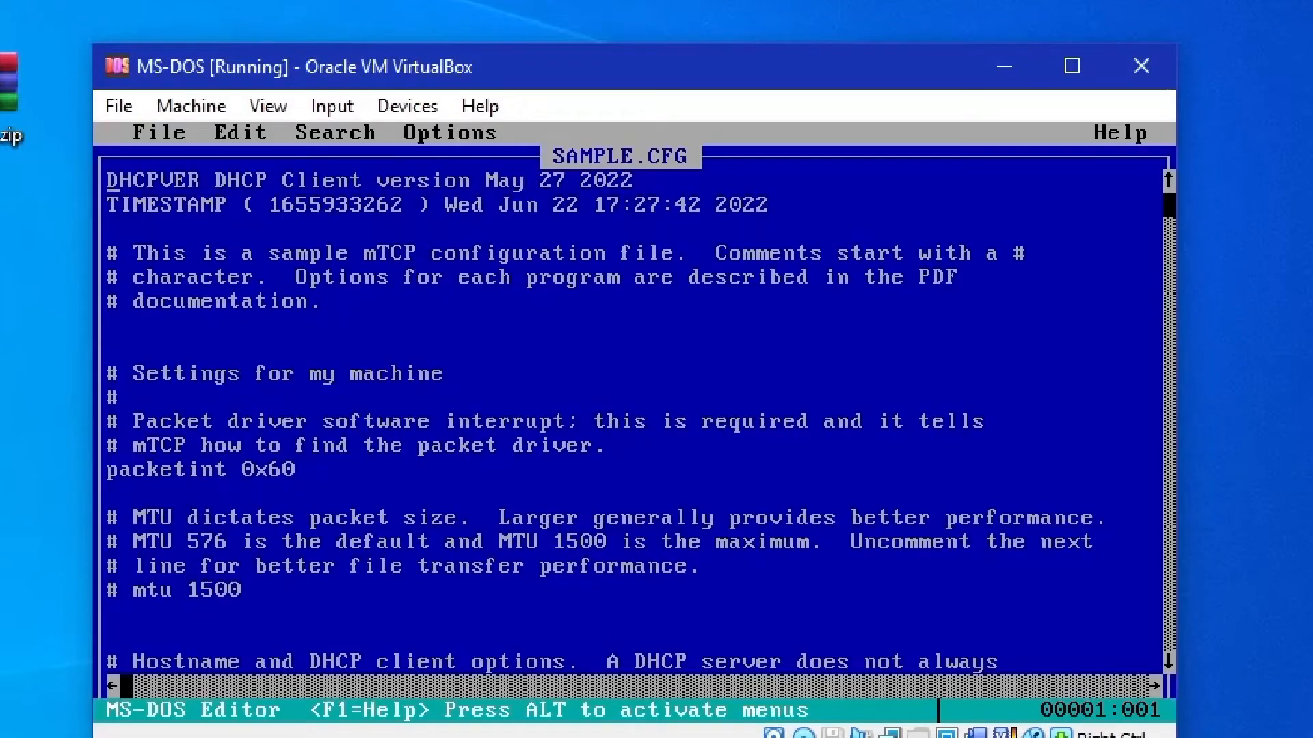
Replace the hostname value in SAMPLE.CFG with RetroPC
key(Down)
key(Down)
key(Down)
key(Down)
key(Down)
key(Down)
key(Down)
key(Down)
key(Down)
key(Down)
key(Down)
key(Down)
key(Down)
key(Down)
key(Down)
key(Down)
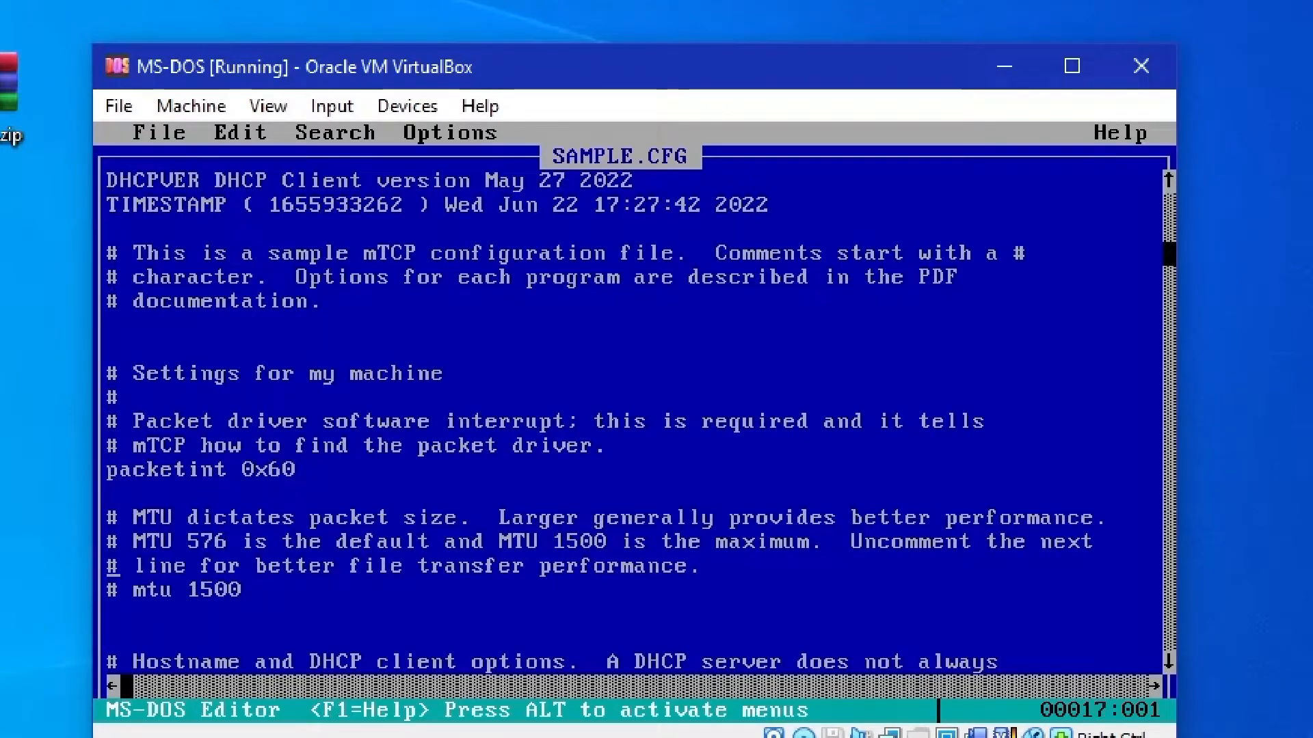
key(Down)
key(Down)
key(Down)
key(Down)
key(Down)
key(Down)
key(Down)
key(Down)
key(Down)
key(Down)
key(Down)
key(Down)
key(Up)
key(Up)
key(Up)
key(Up)
key(Right)
key(Right)
key(Right)
key(Right)
key(Right)
key(Right)
key(Right)
key(Right)
key(Right)
key(Right)
key(Right)
key(Right)
key(Right)
key(Right)
key(Right)
key(Right)
key(Right)
key(Right)
key(Right)
key(Right)
key(Up)
key(Up)
key(Down)
key(BackSpace)
key(BackSpace)
key(BackSpace)
key(BackSpace)
key(BackSpace)
key(BackSpace)
key(BackSpace)
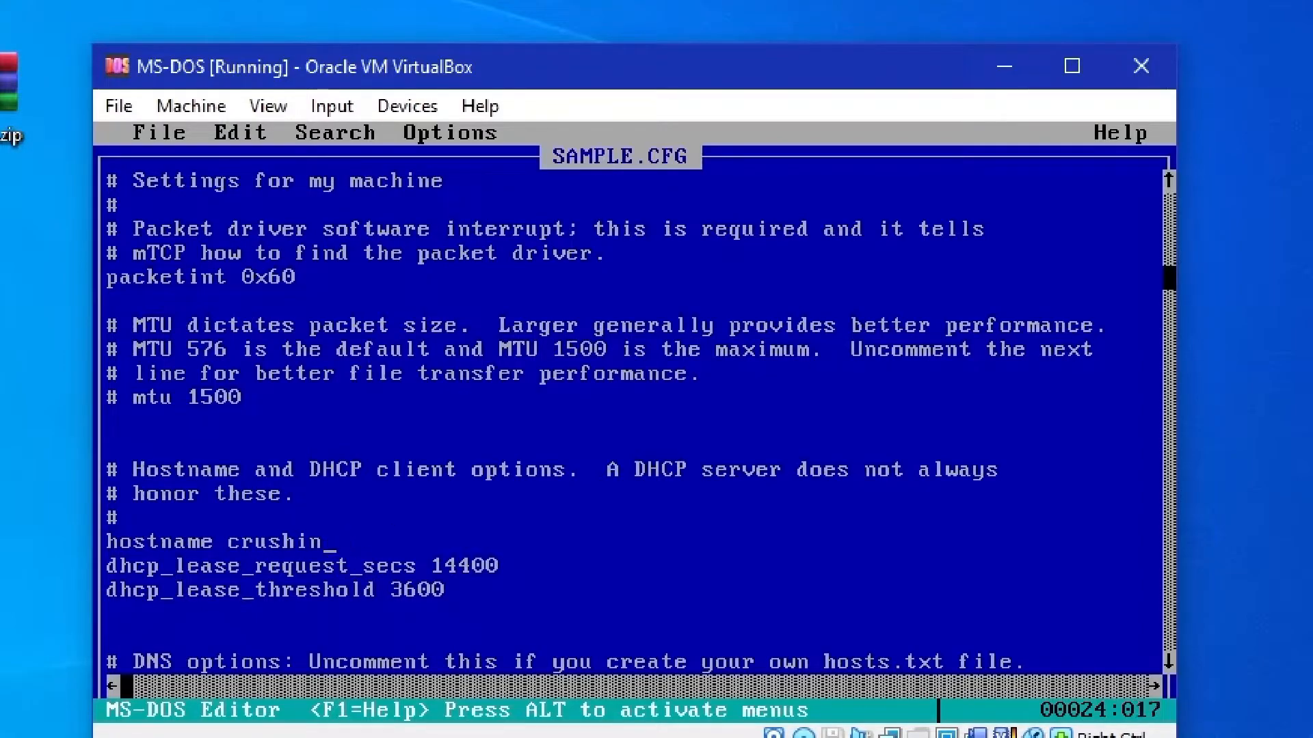
key(BackSpace)
key(BackSpace)
key(BackSpace)
key(BackSpace)
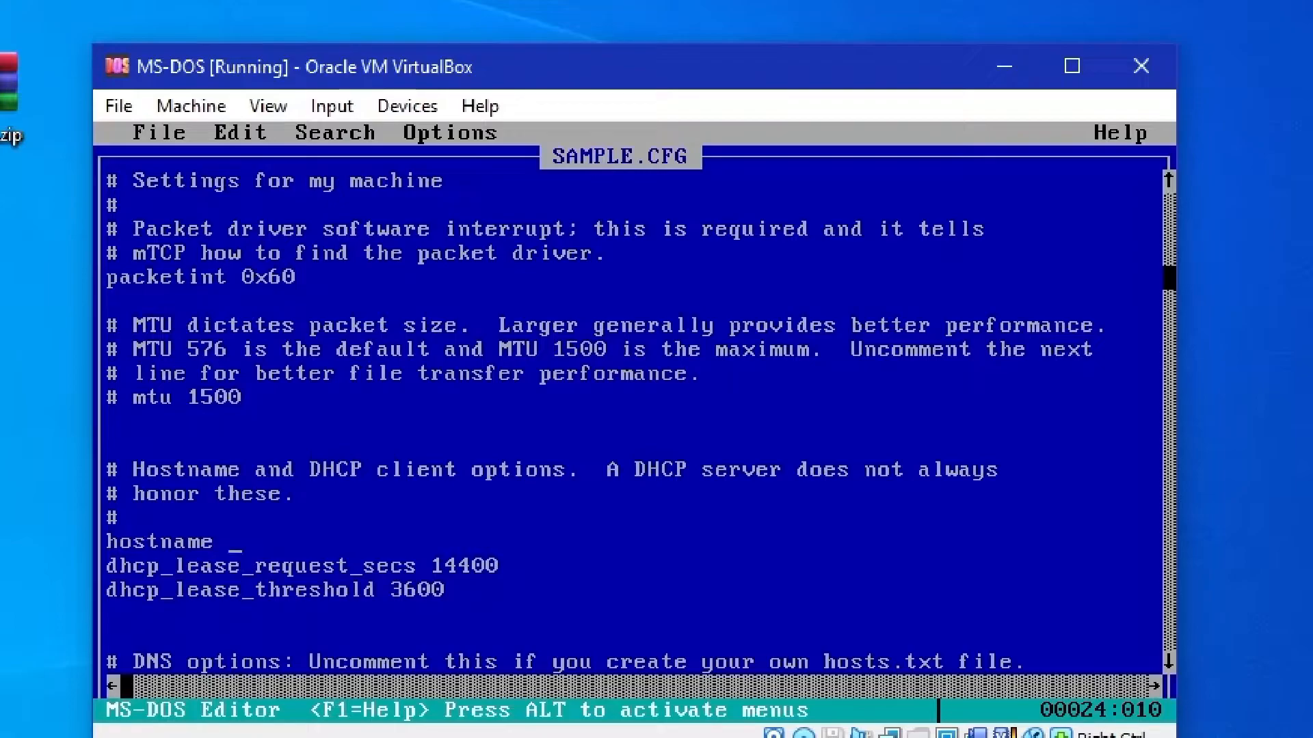
text(RET)
key(BackSpace)
key(BackSpace)
text(er)
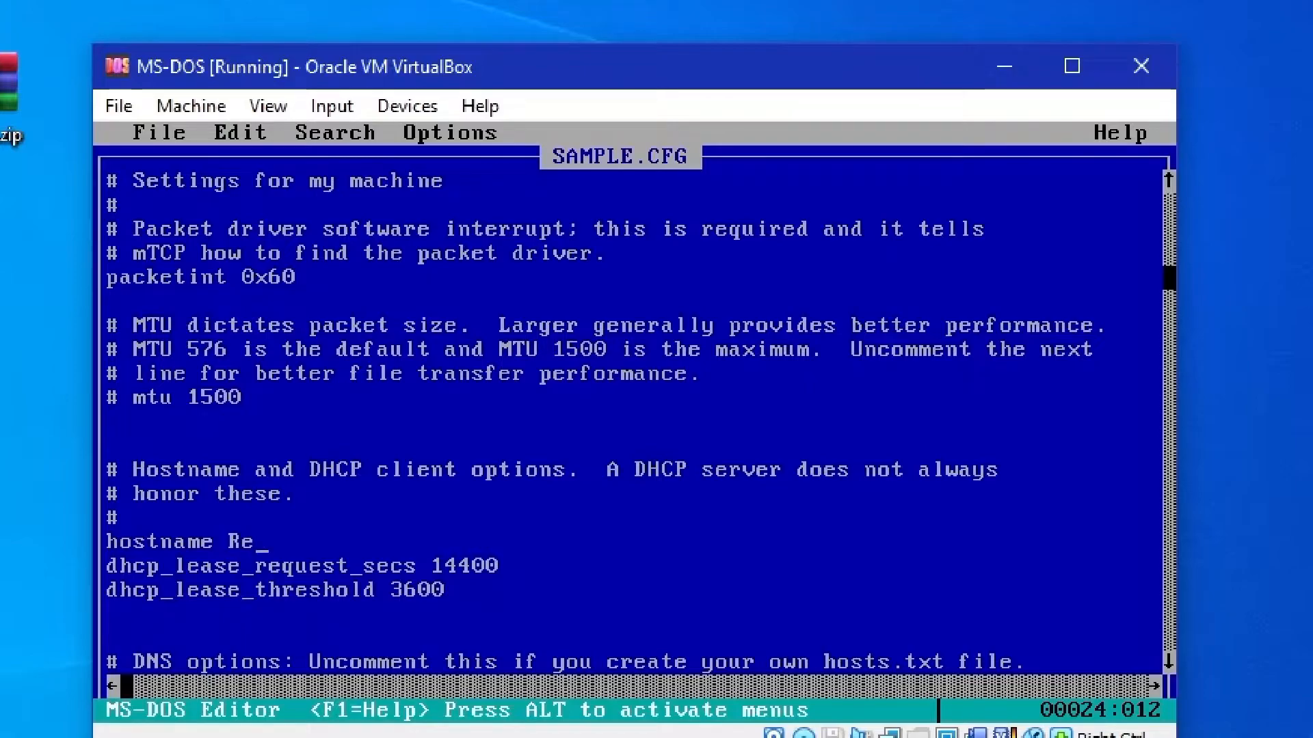
key(BackSpace)
text(trp)
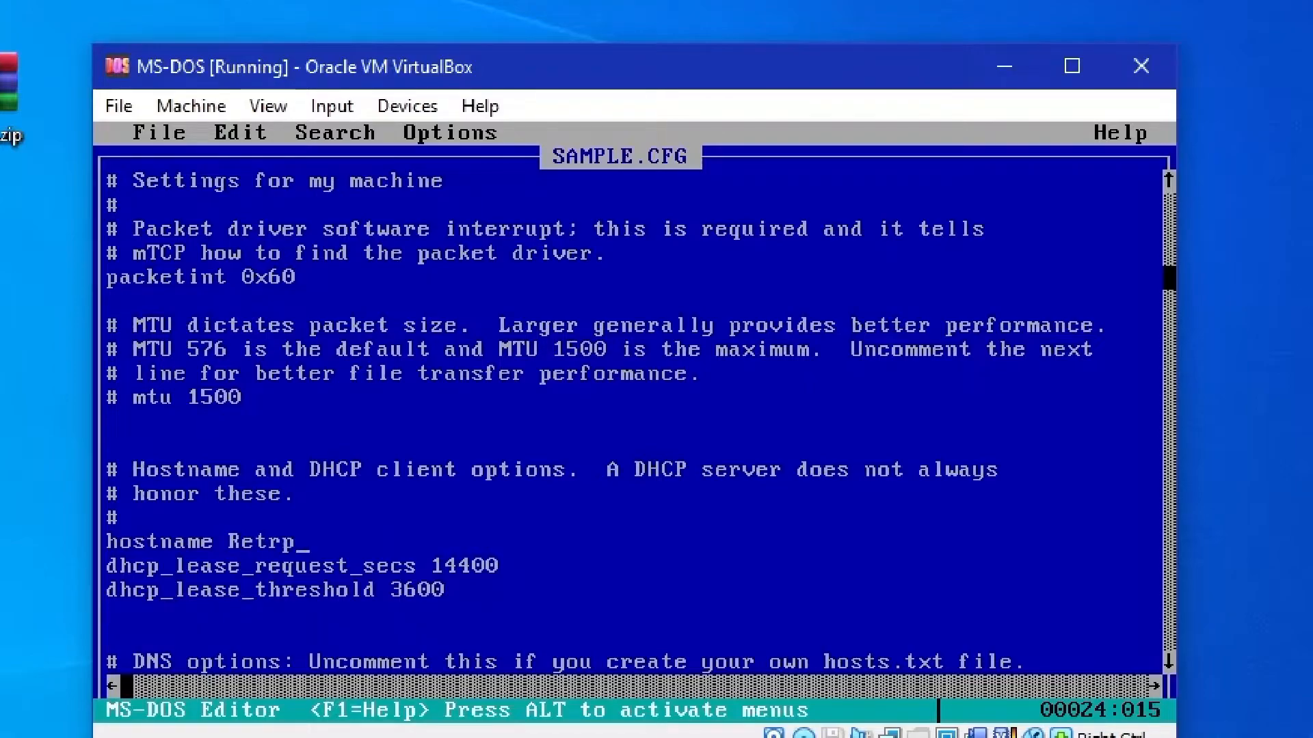
key(BackSpace)
text(oPC)
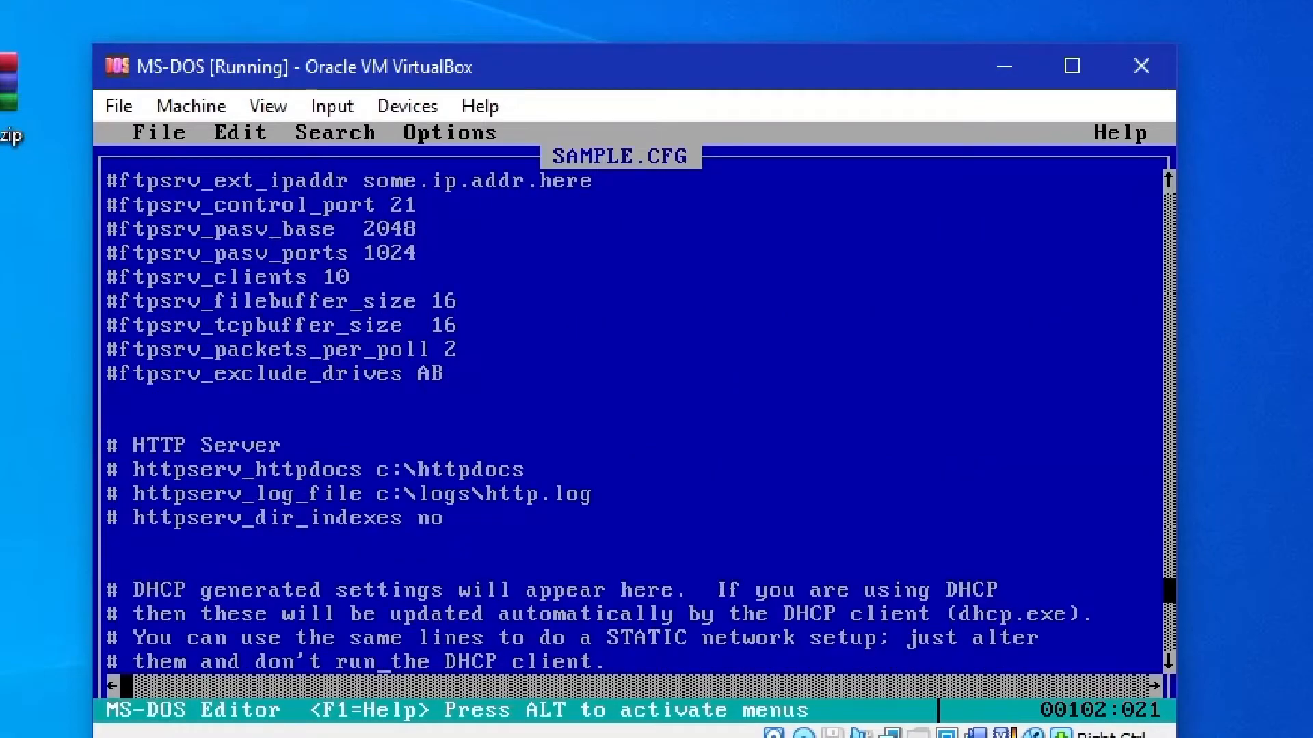
Save the edited configuration in C:\MTCP as tcp.cfg and exit the MS-DOS Editor
key(alt)
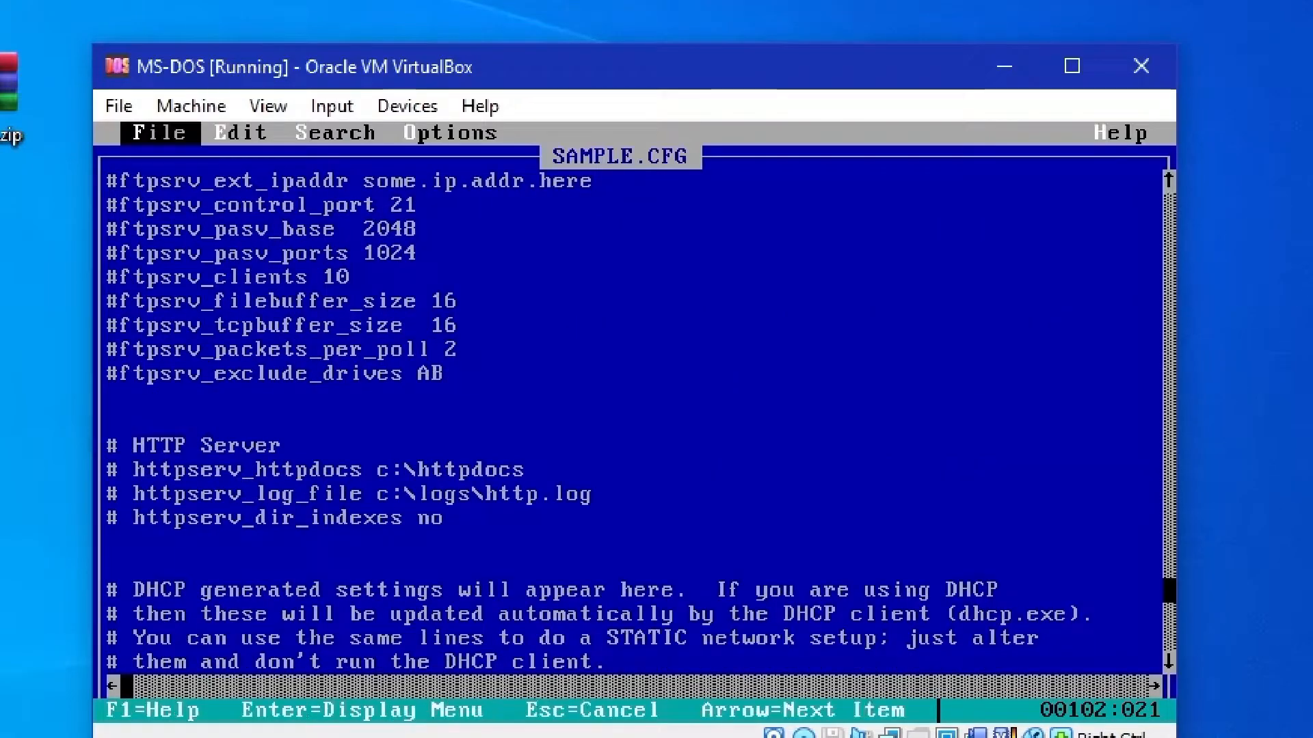
key(Return)
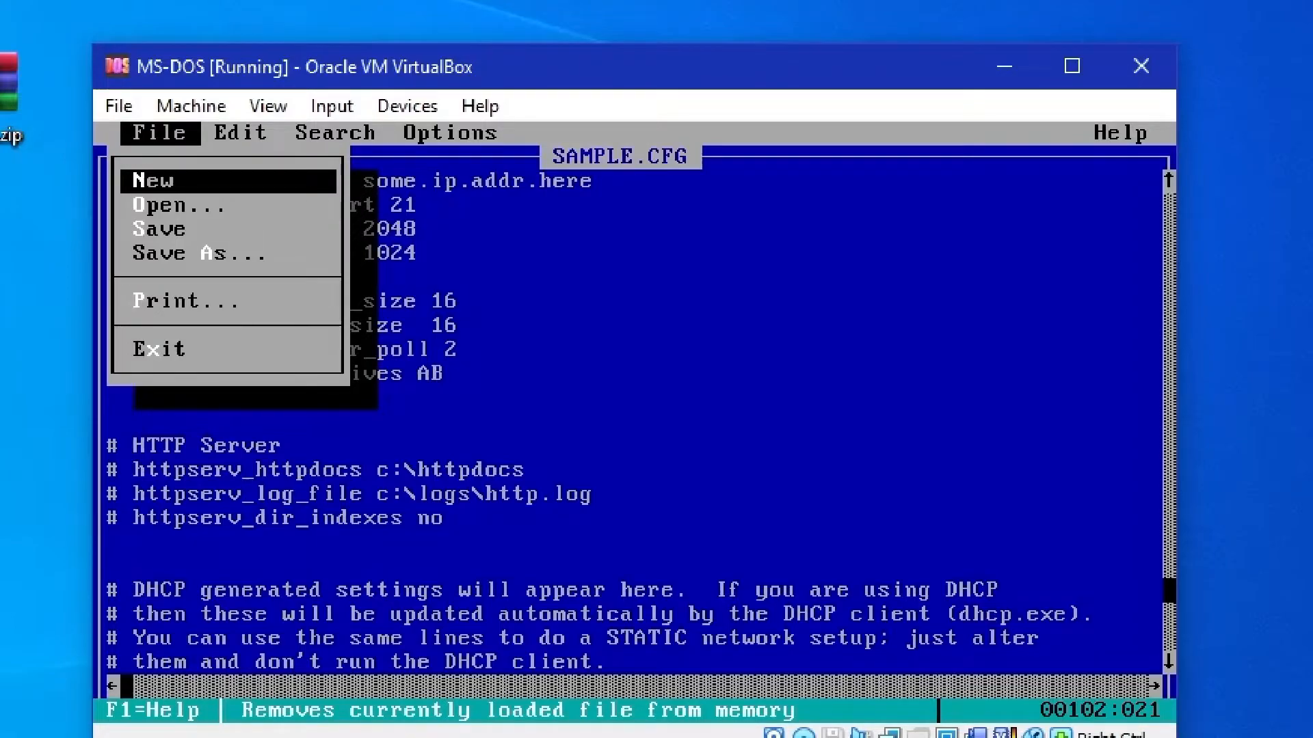
key(a)
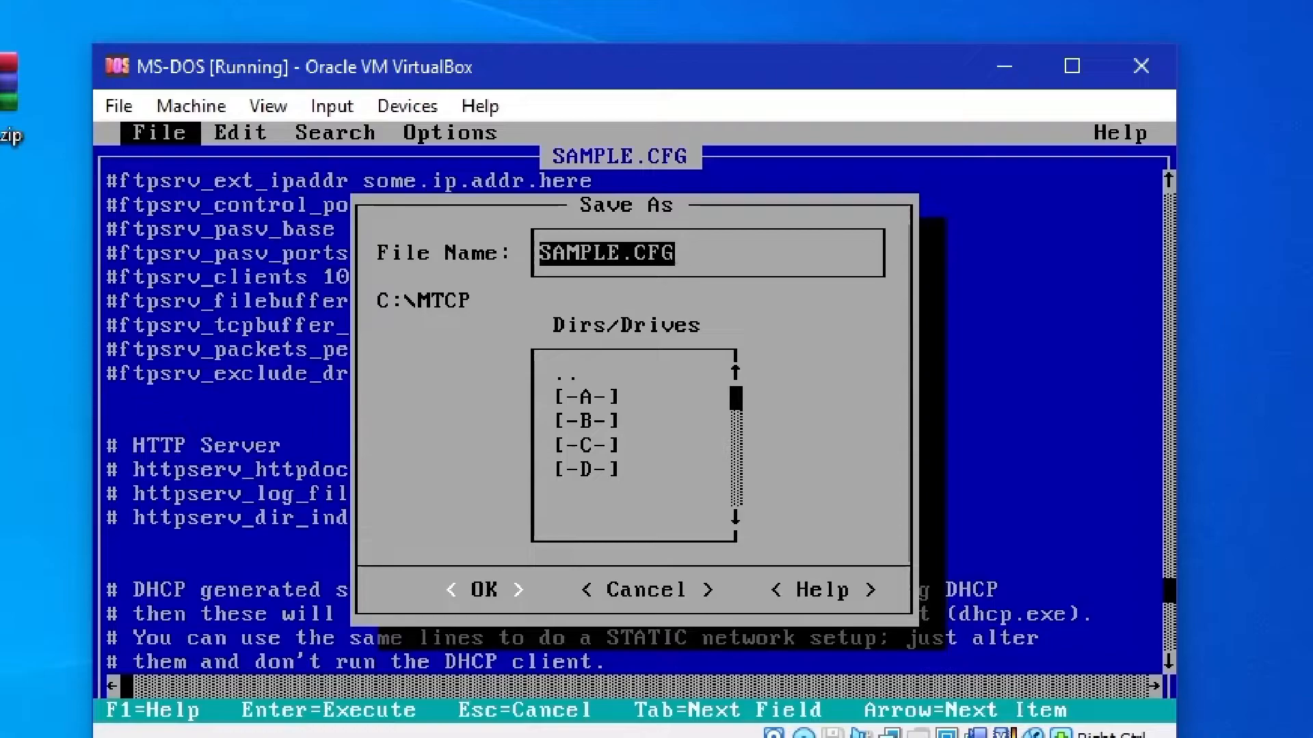
text(tcp.cfg)
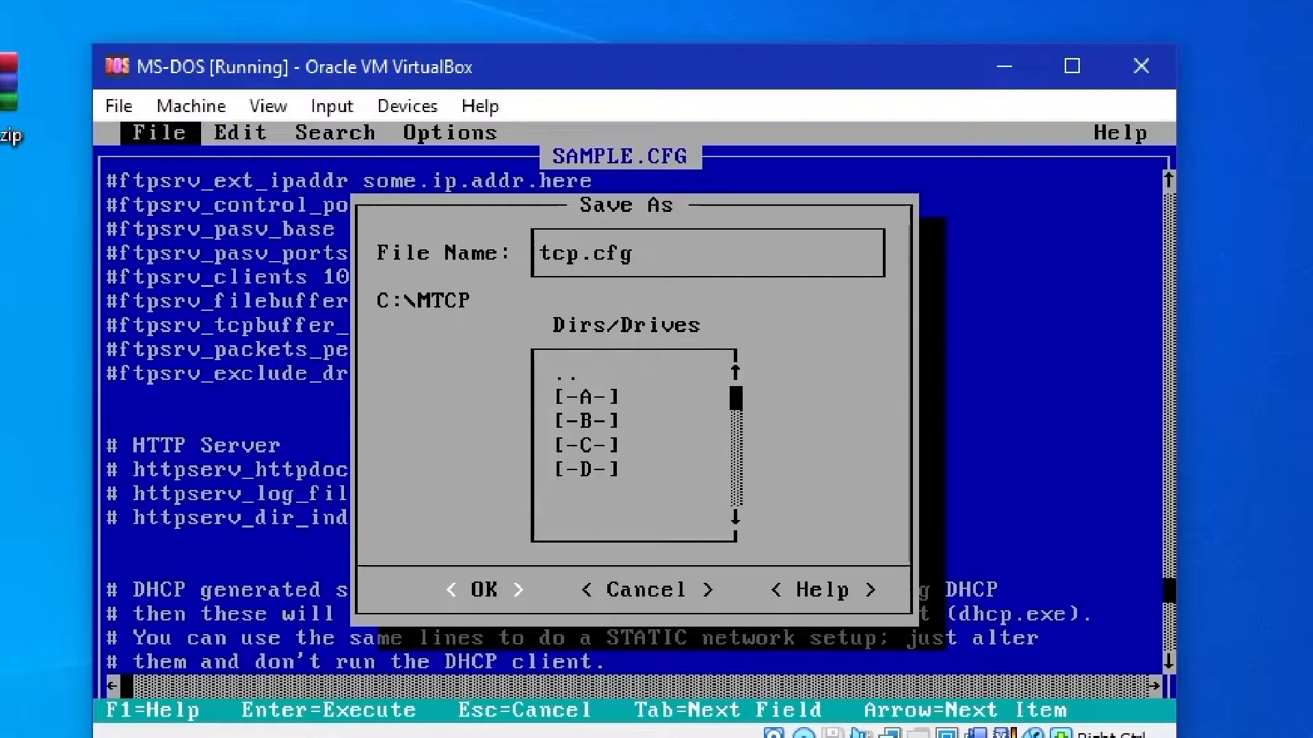
key(Return)
key(alt+f)
key(x)
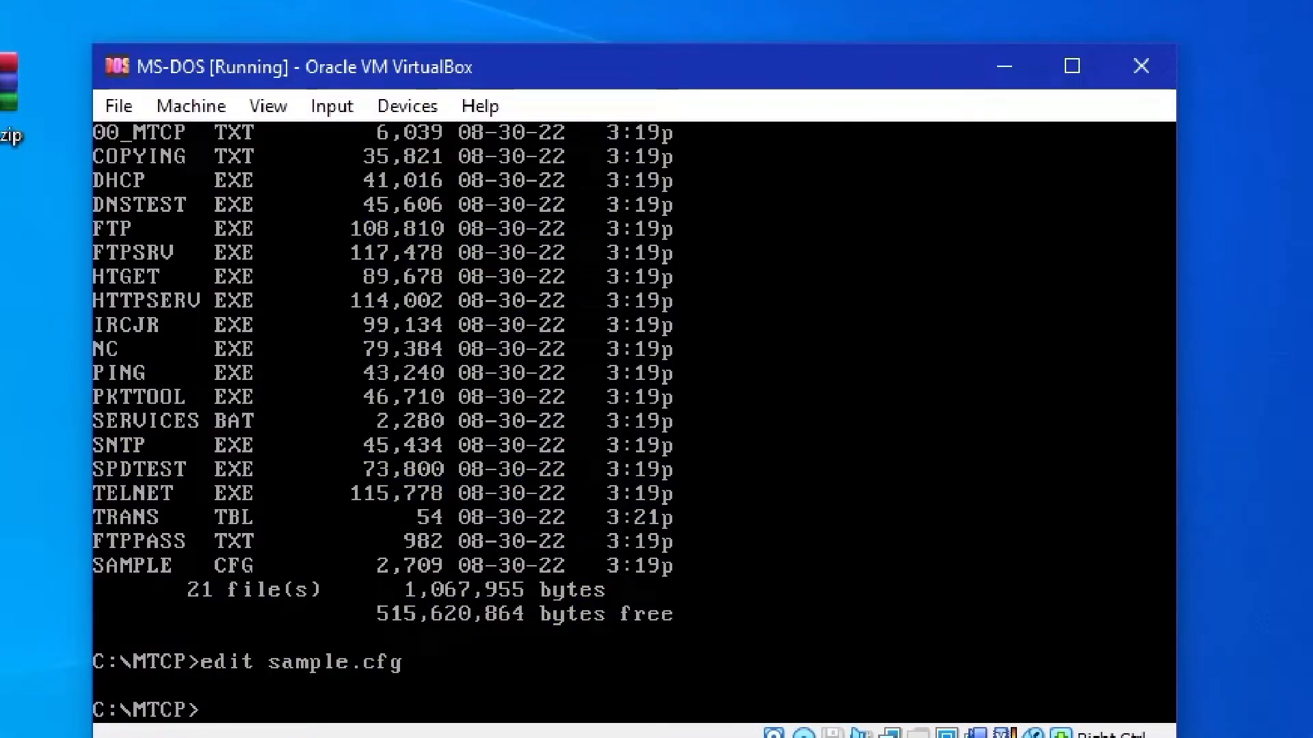
Try to run the mTCP DHCP client with dhcp.exe from the mtcp directory
text(hcp.exe)
key(Return)
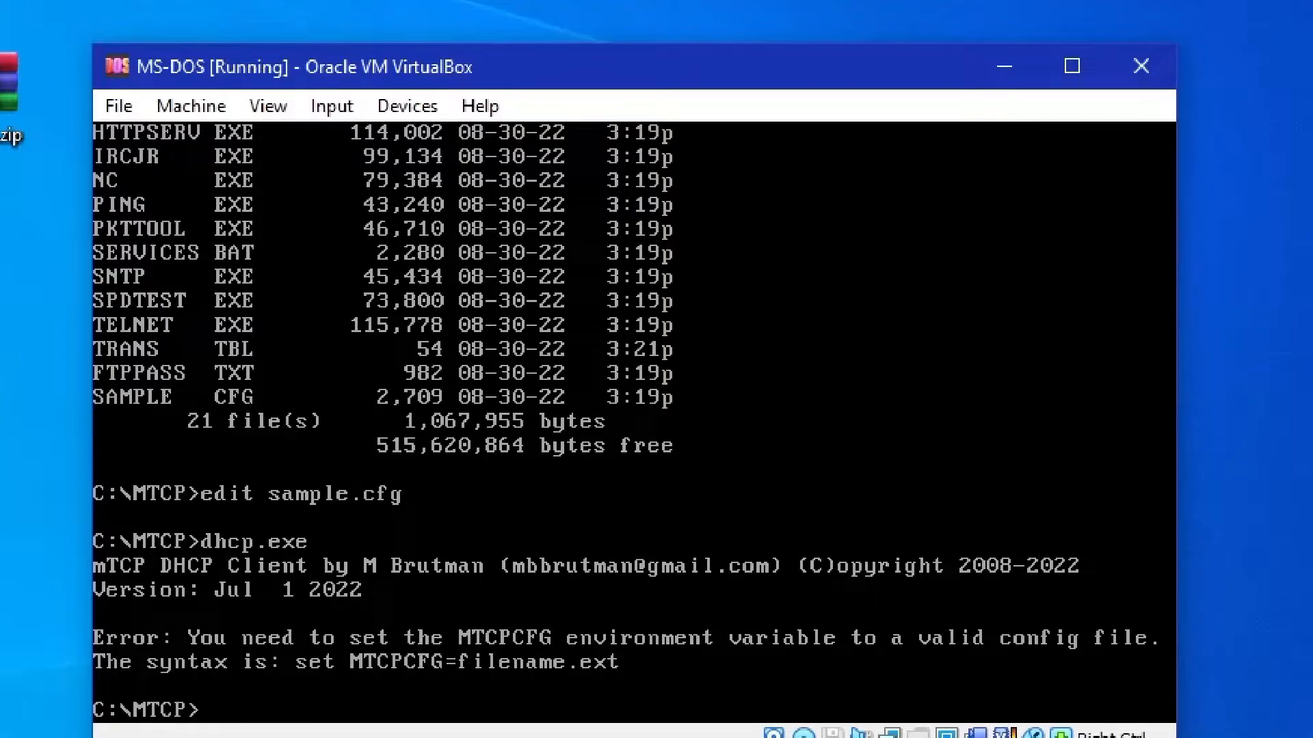
Set the MTCPCFG environment variable to c:\mtcp\tcp.cfg
text(set MTCPCFG)
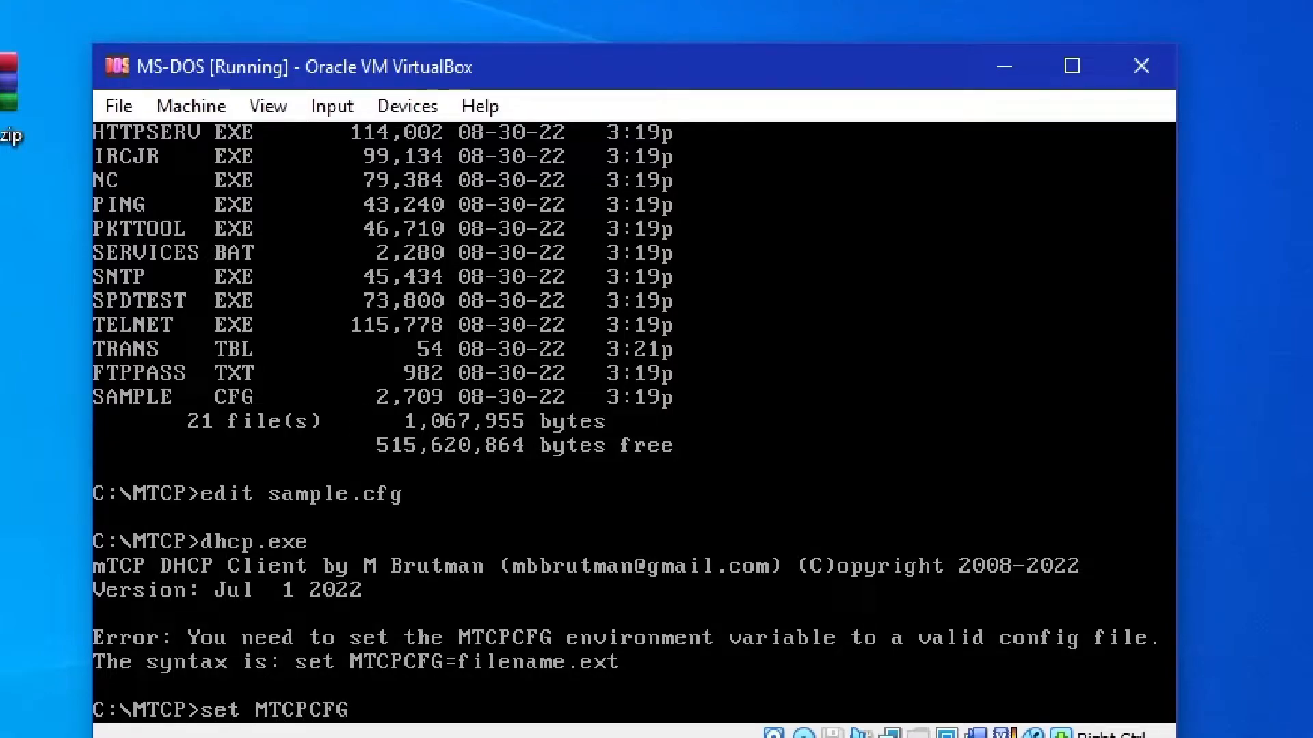
text(=c:\mtcp\tc)
key(BackSpace)
text(tcp.cfg)
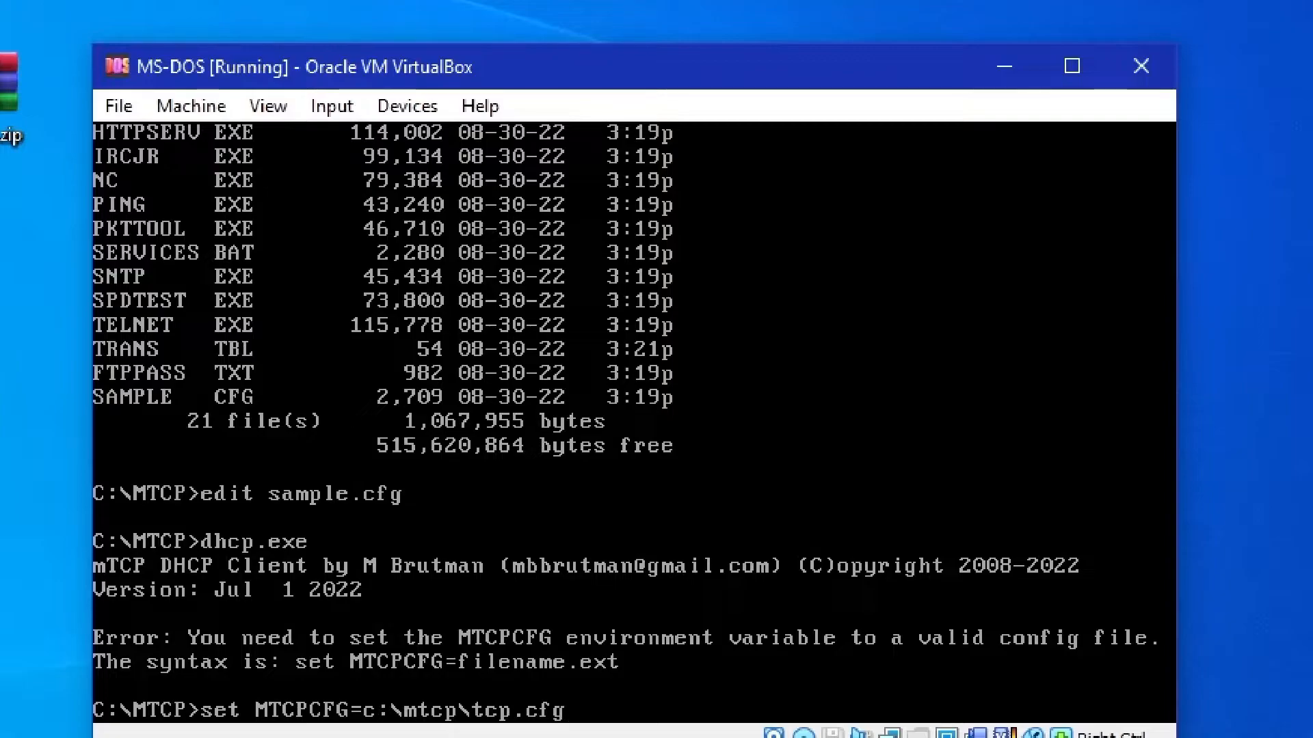
key(Return)
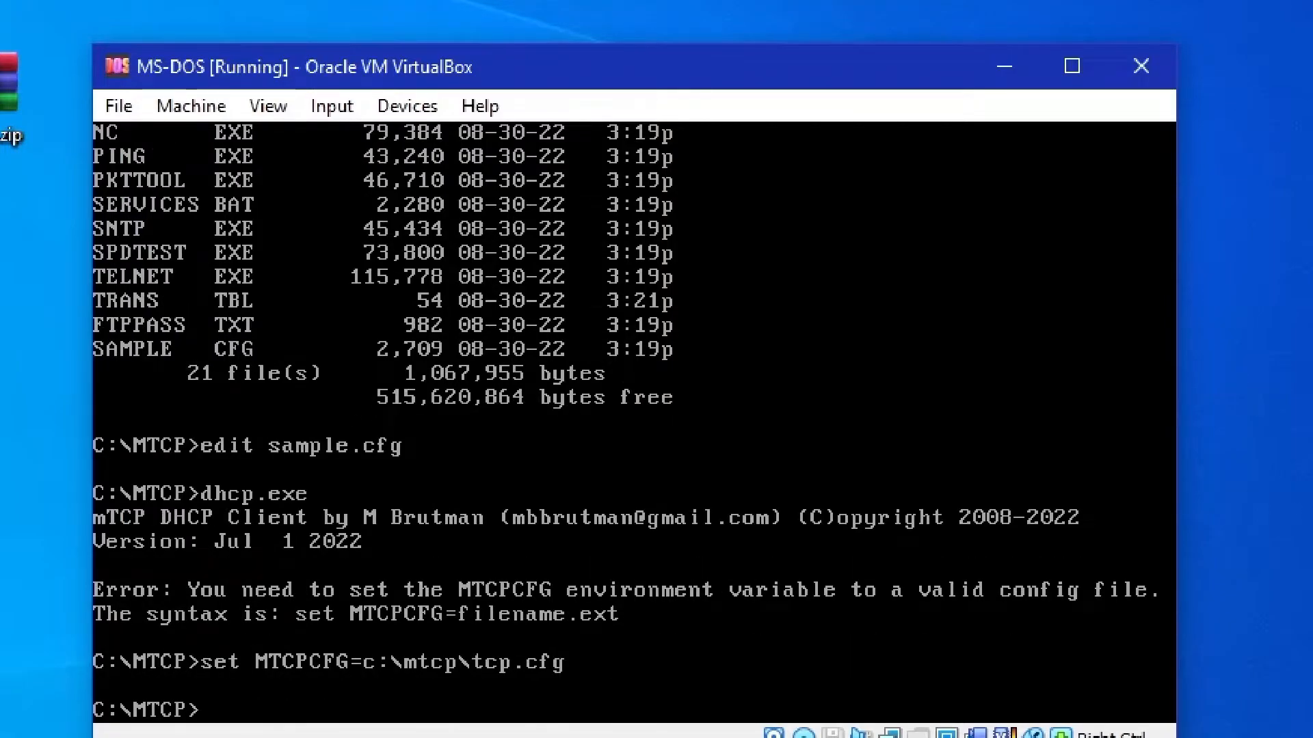
Run the mTCP dhcp client to request an IP lease and write the network settings
text(dhcp)
key(Return)
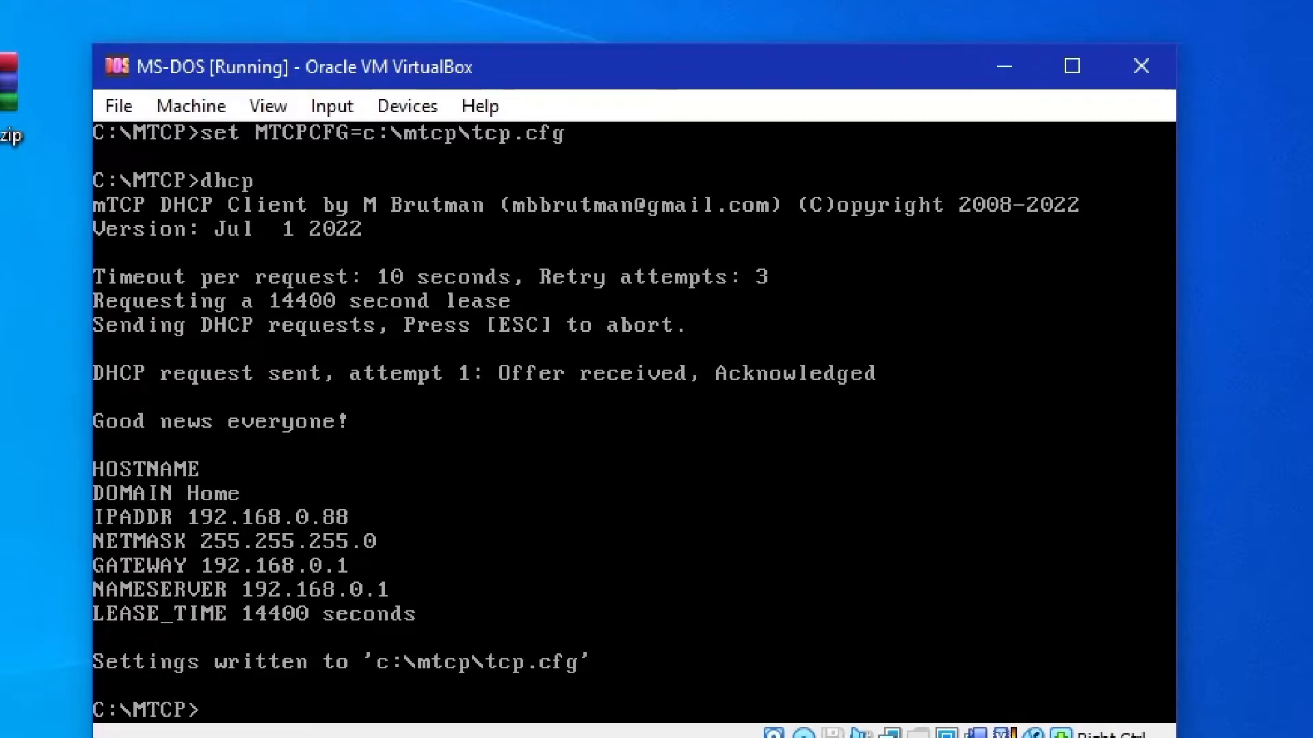
Ping google.com to test the internet connection and return to an empty prompt
text(ping)
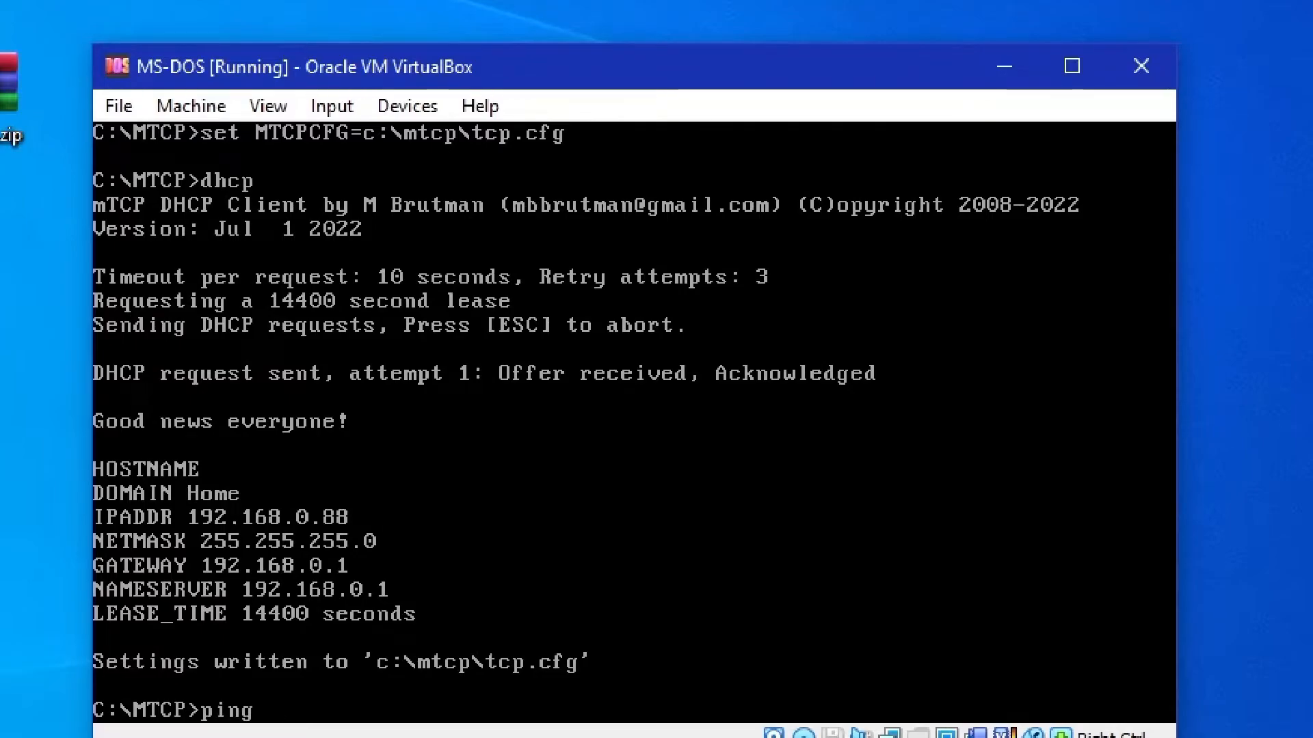
text( google.com)
key(Return)
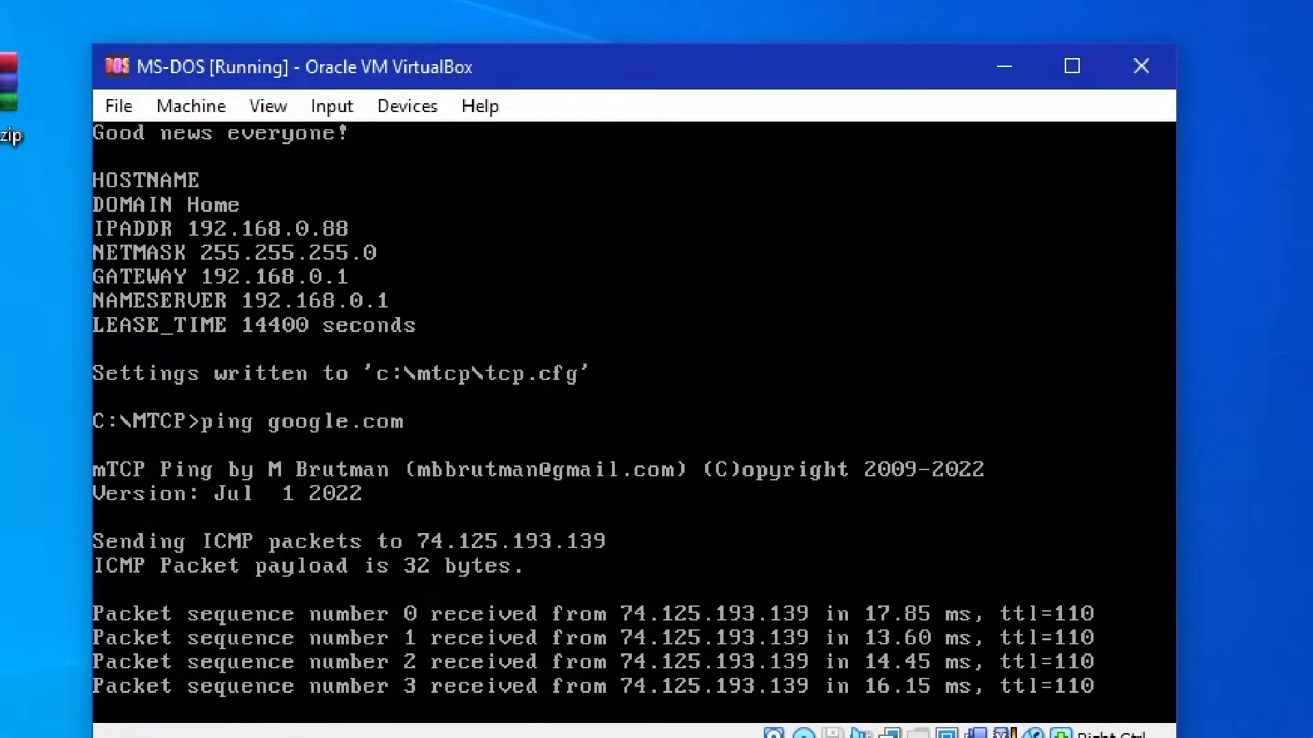
key(Return)
key(ctrl+c)
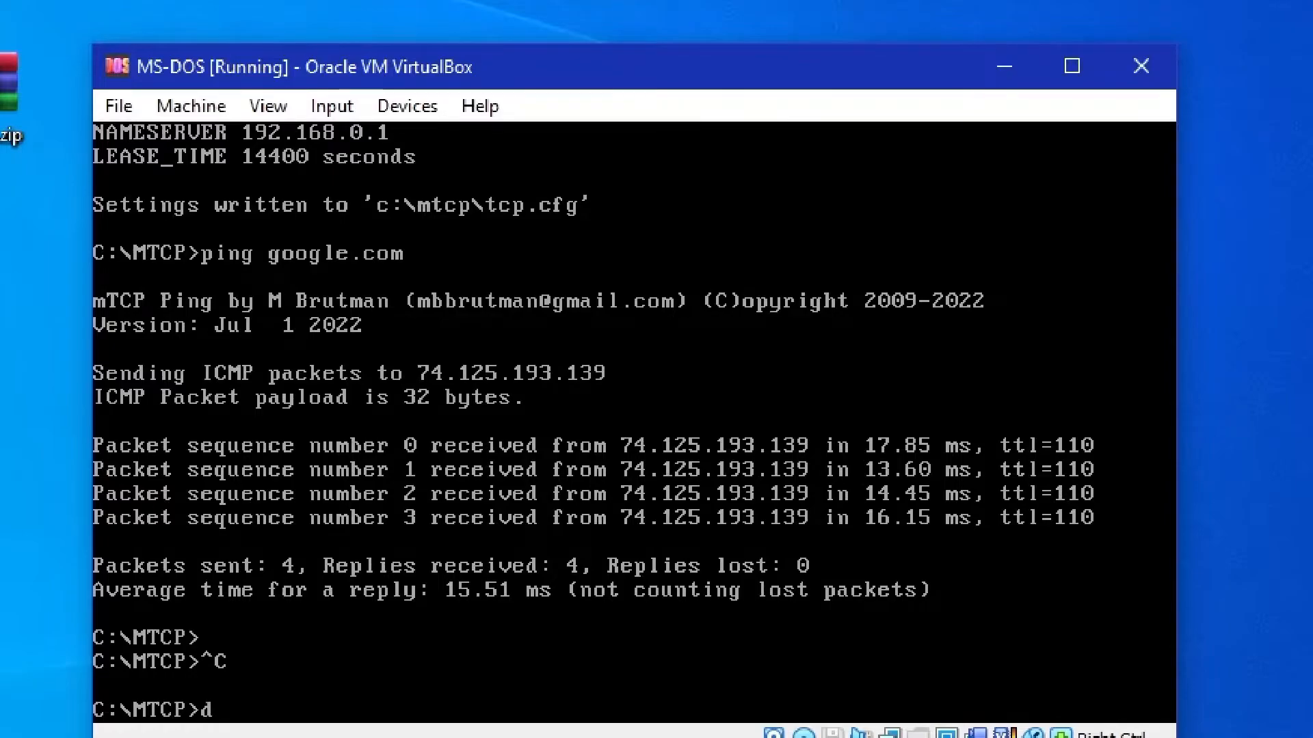
List the mtcp directory in wide format to view the available programs
text(/w)
key(Return)
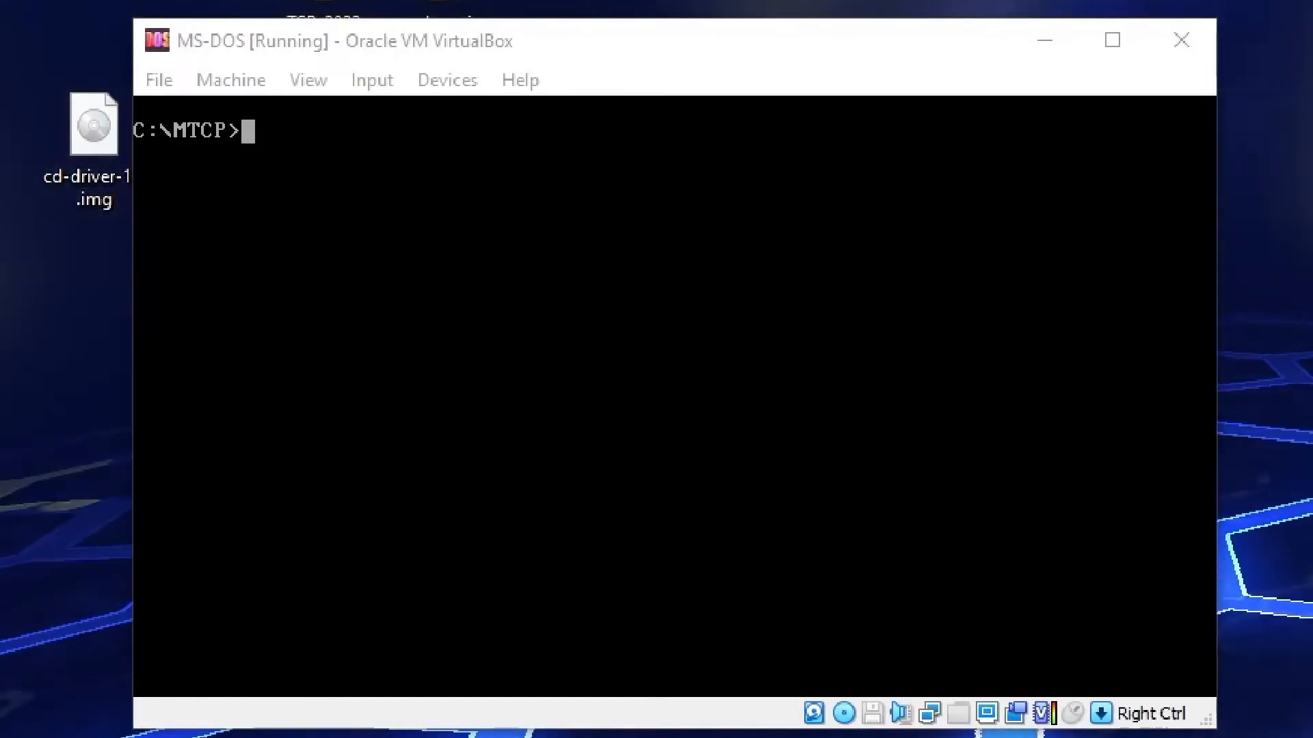
Connect by telnet to the bulletin board at 107.173.87.32 on port 8023
click(917, 482)
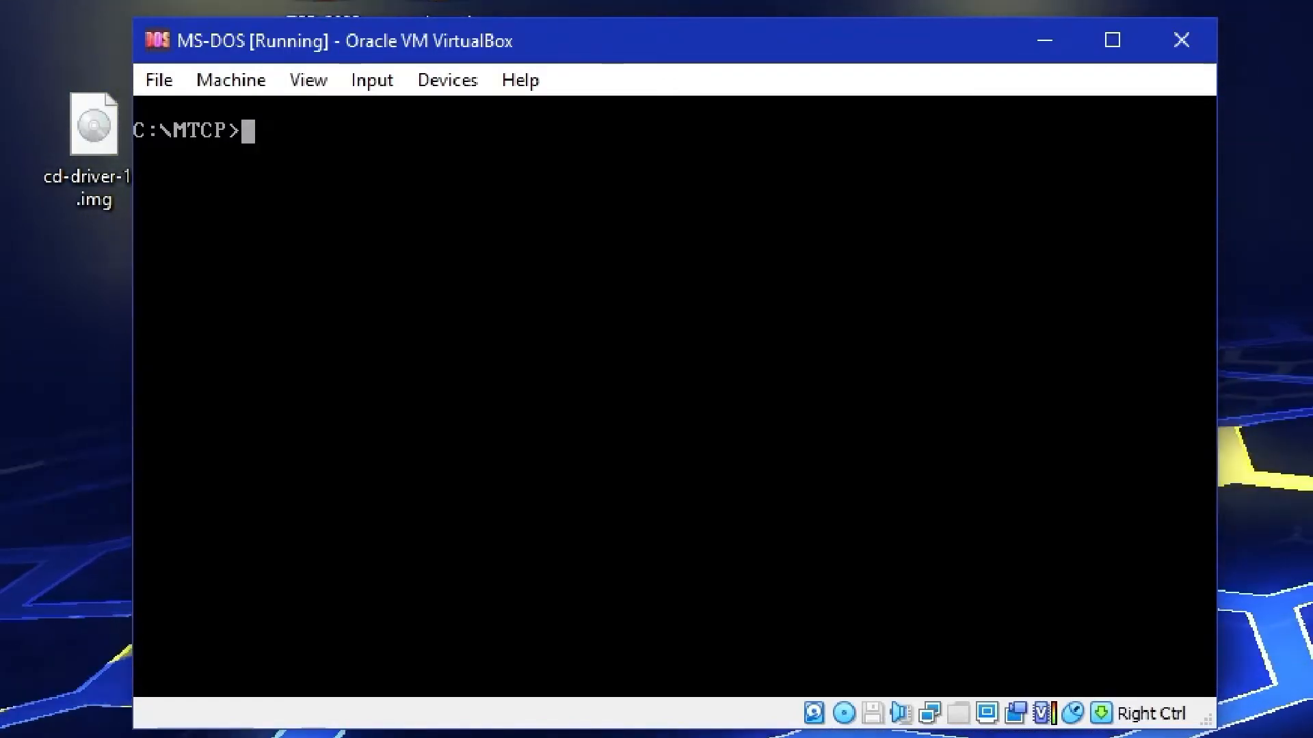
text(telnet )
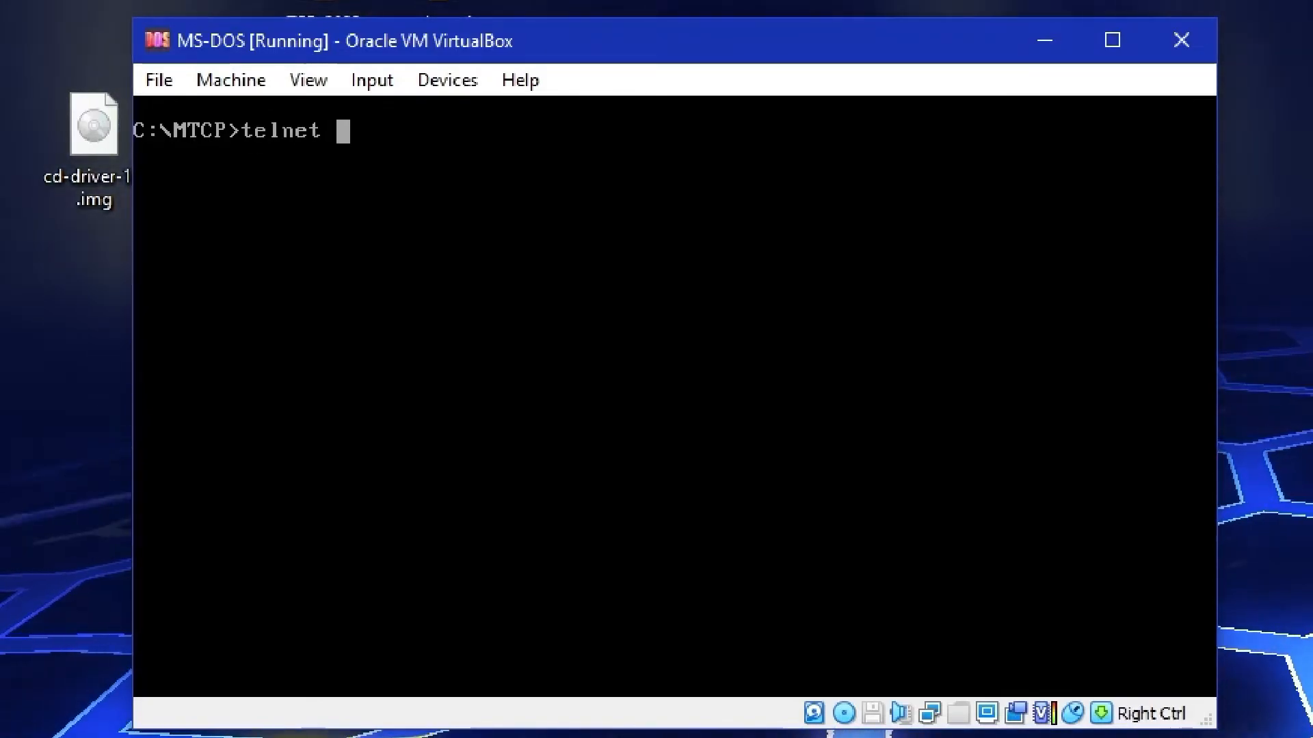
text(107)
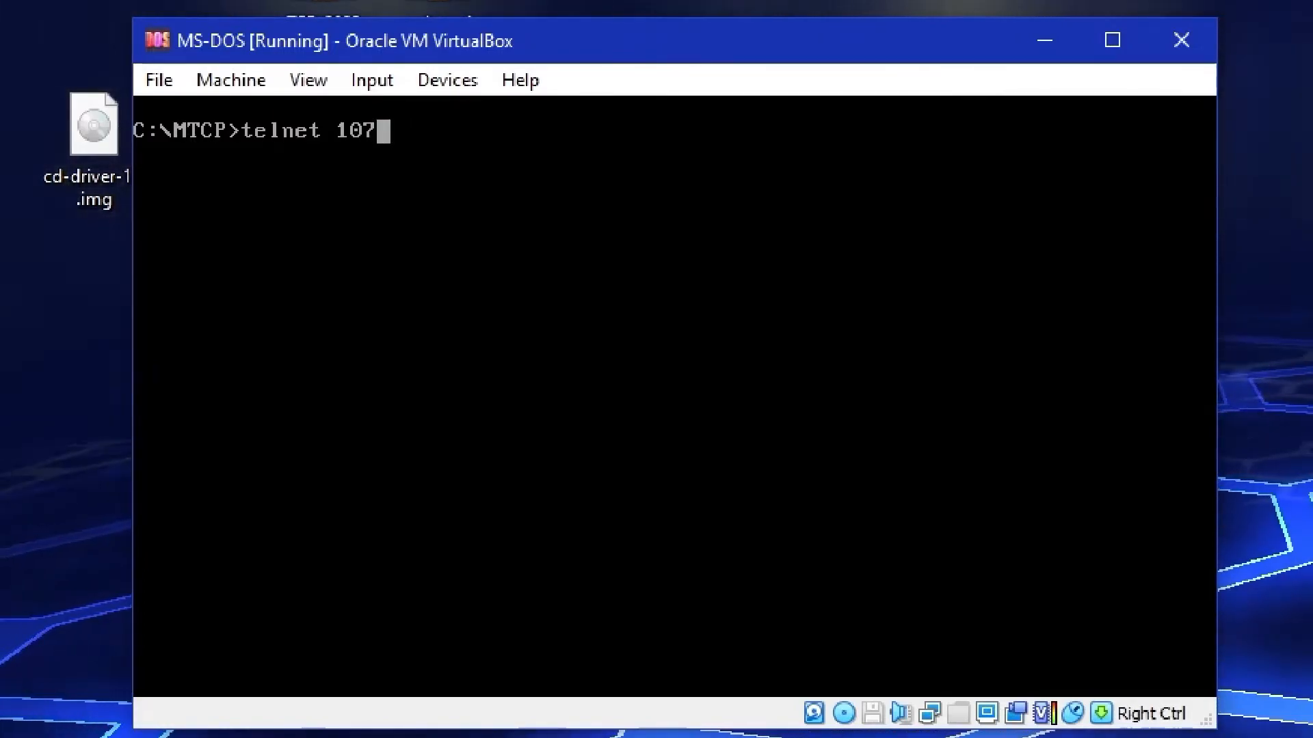
text(.173.)
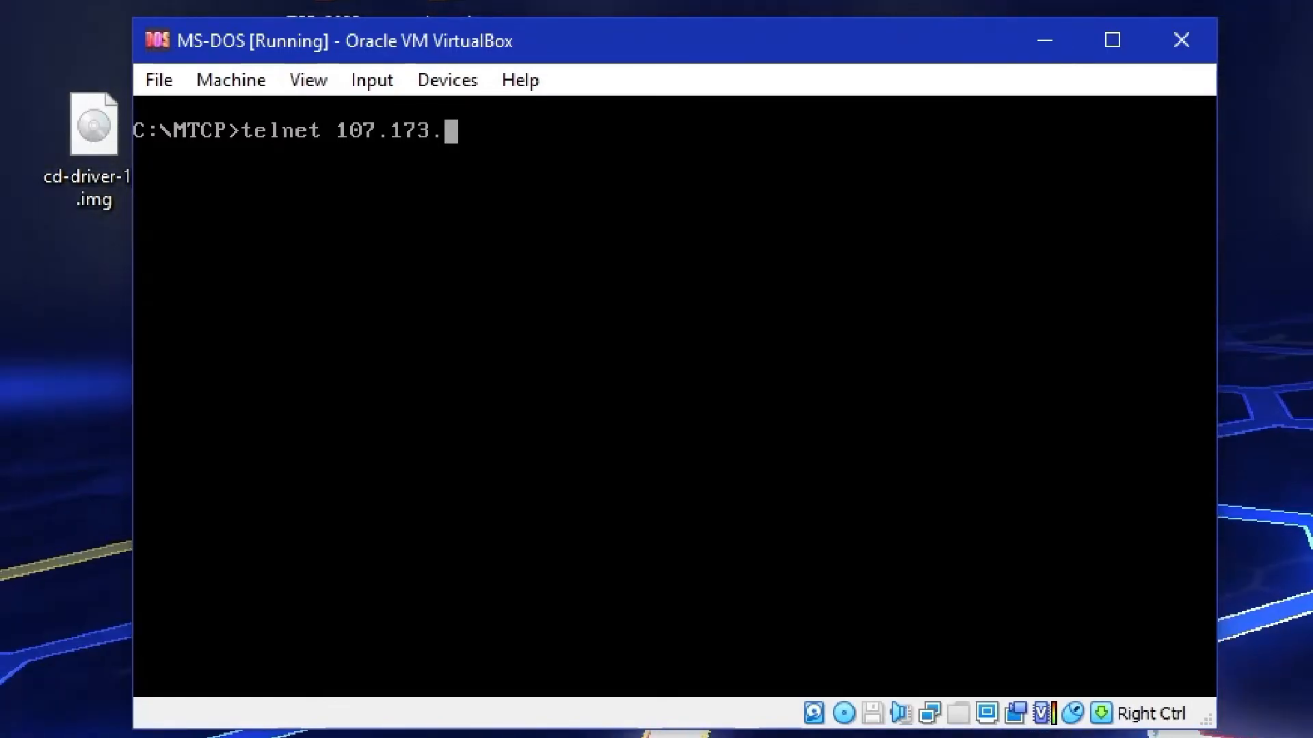
text(8)
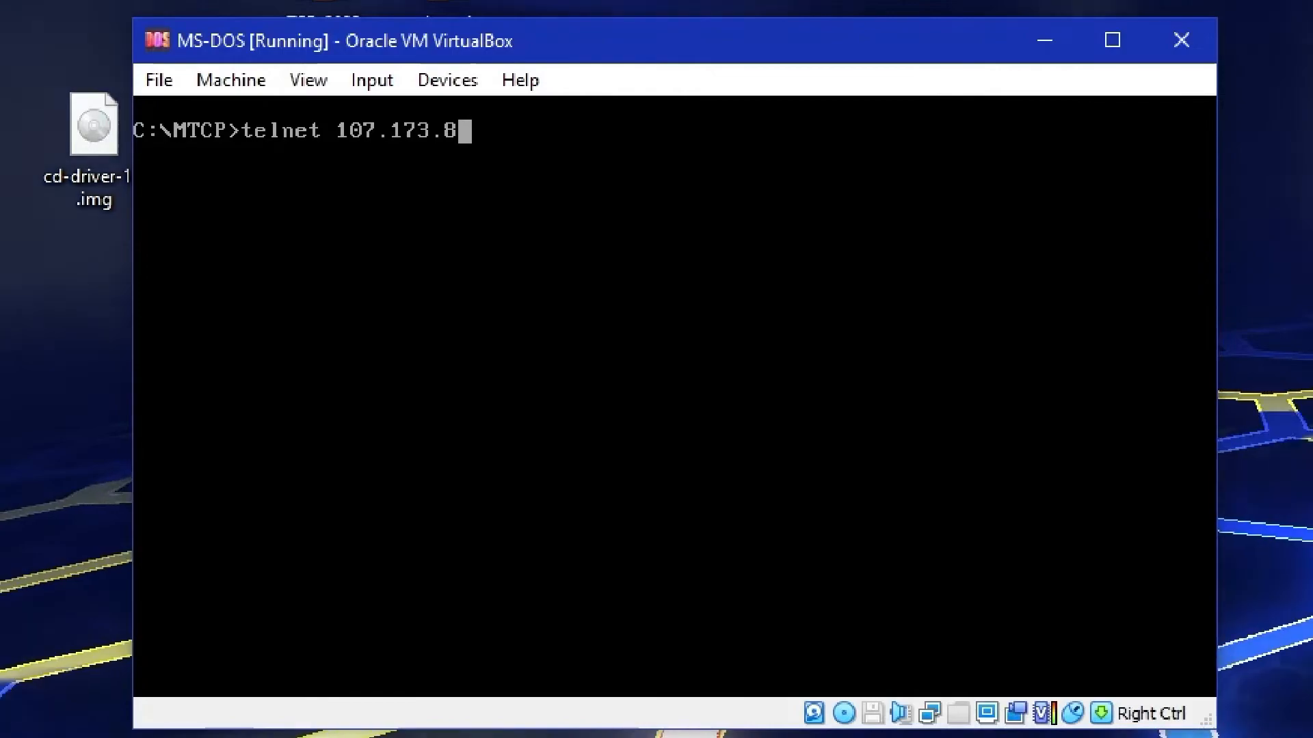
text(7.32.)
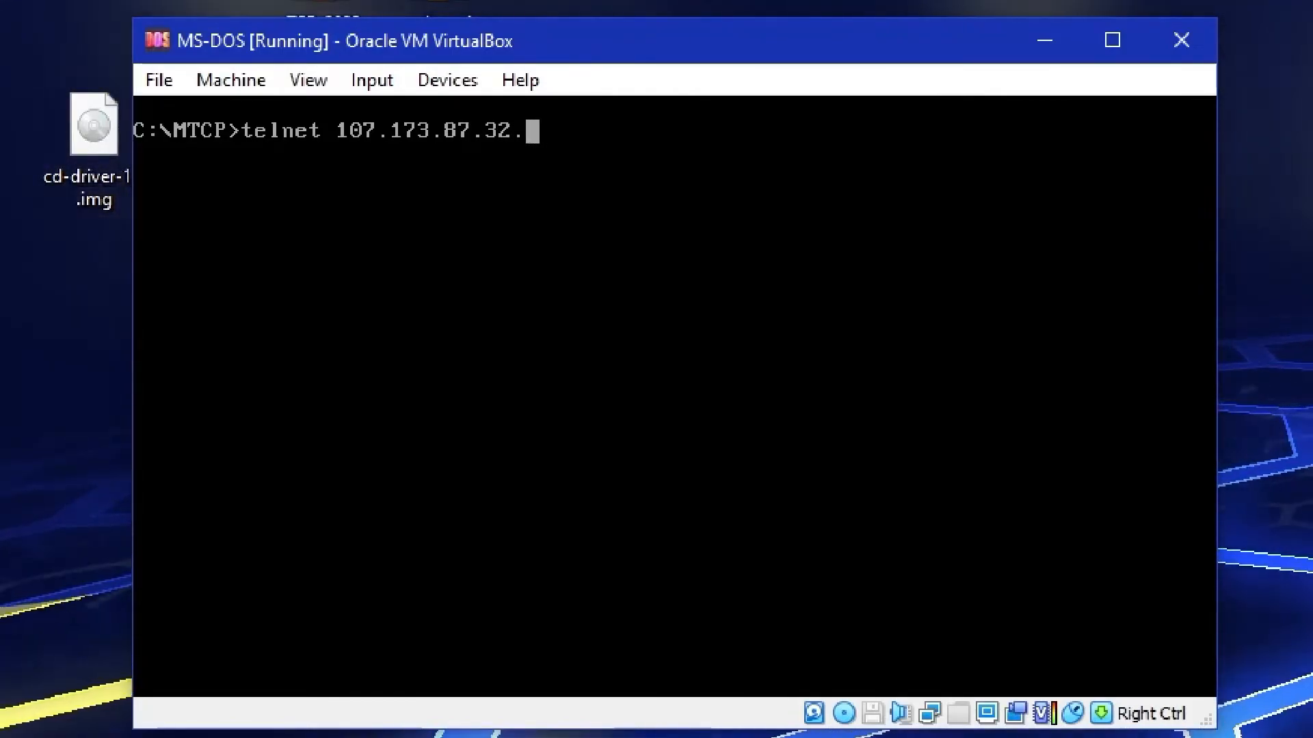
key(BackSpace)
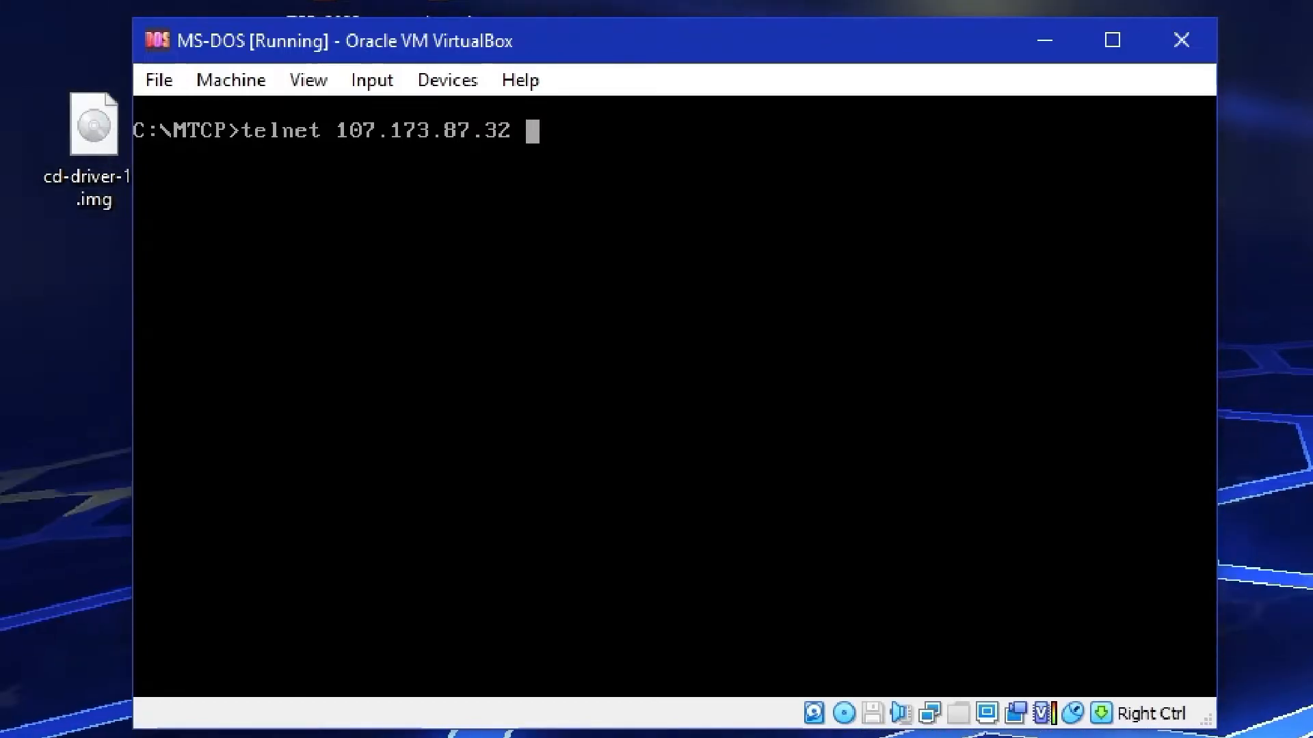
text(80)
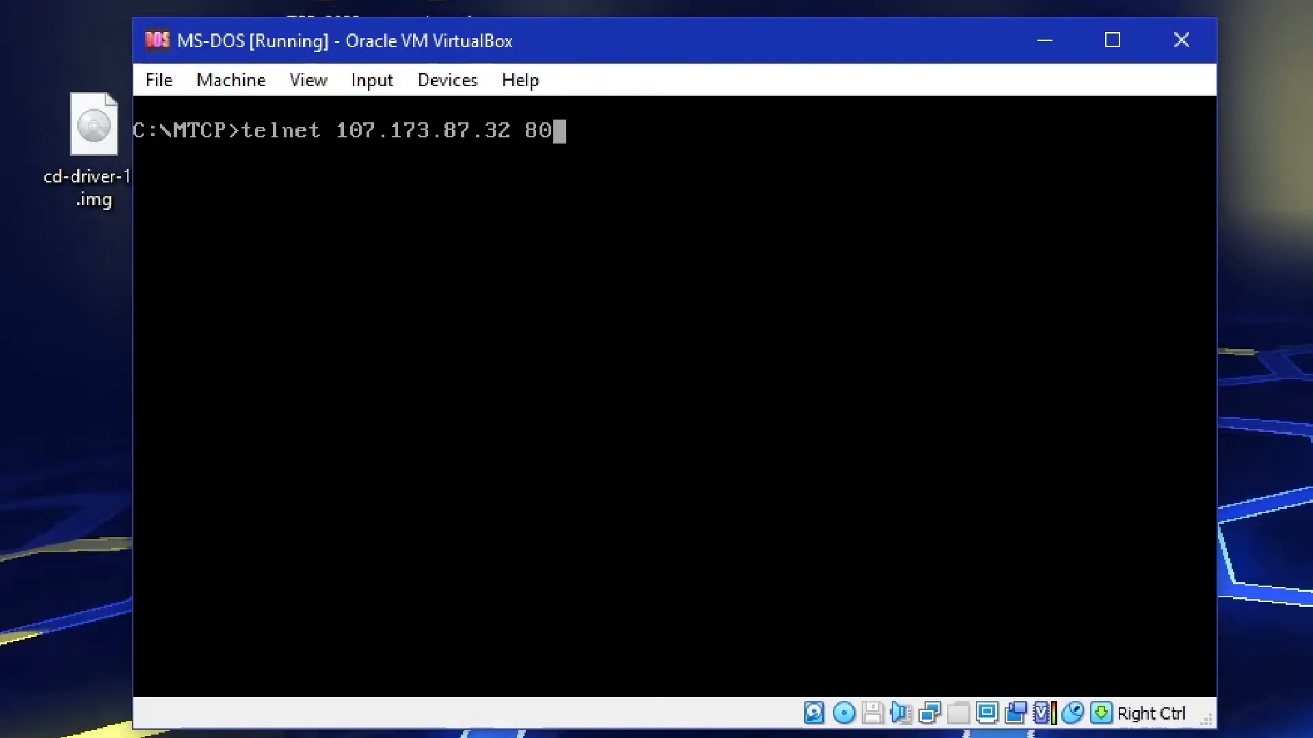
text(23)
key(Return)
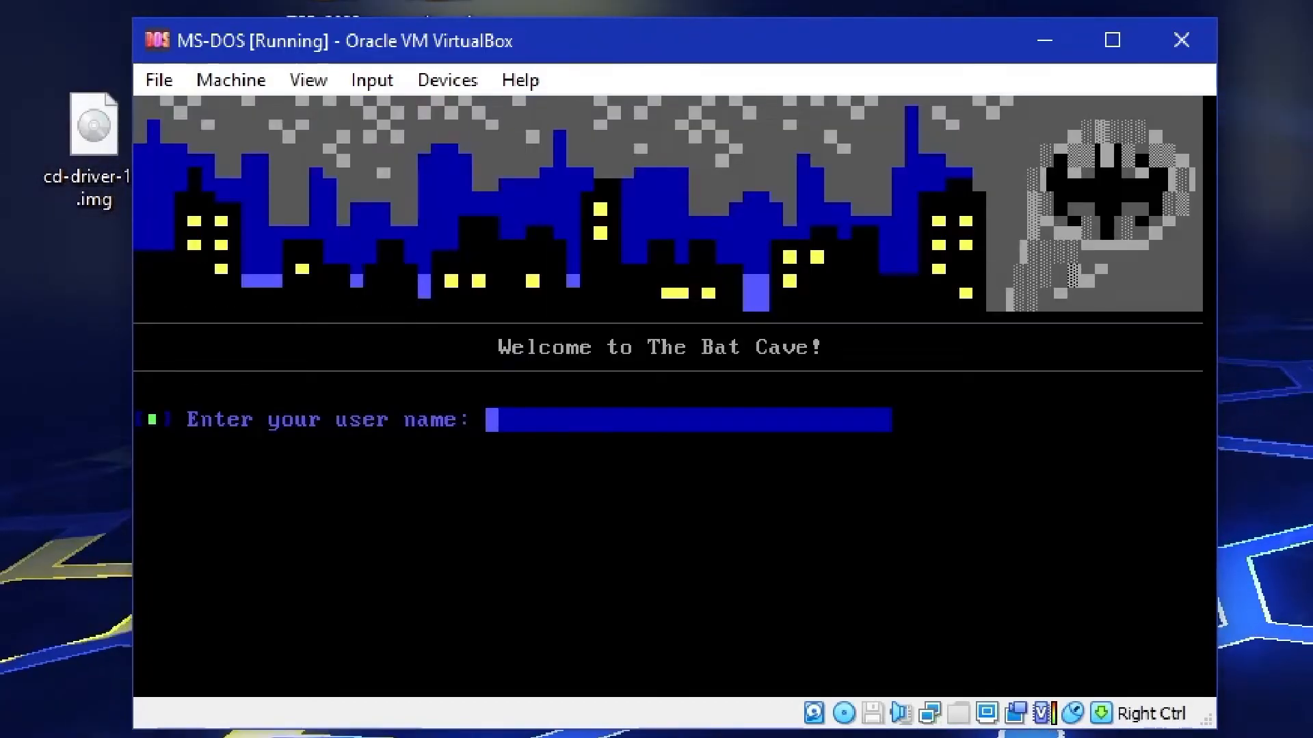
Enter the account's user name at The Bat Cave login prompt
text(Minerth)
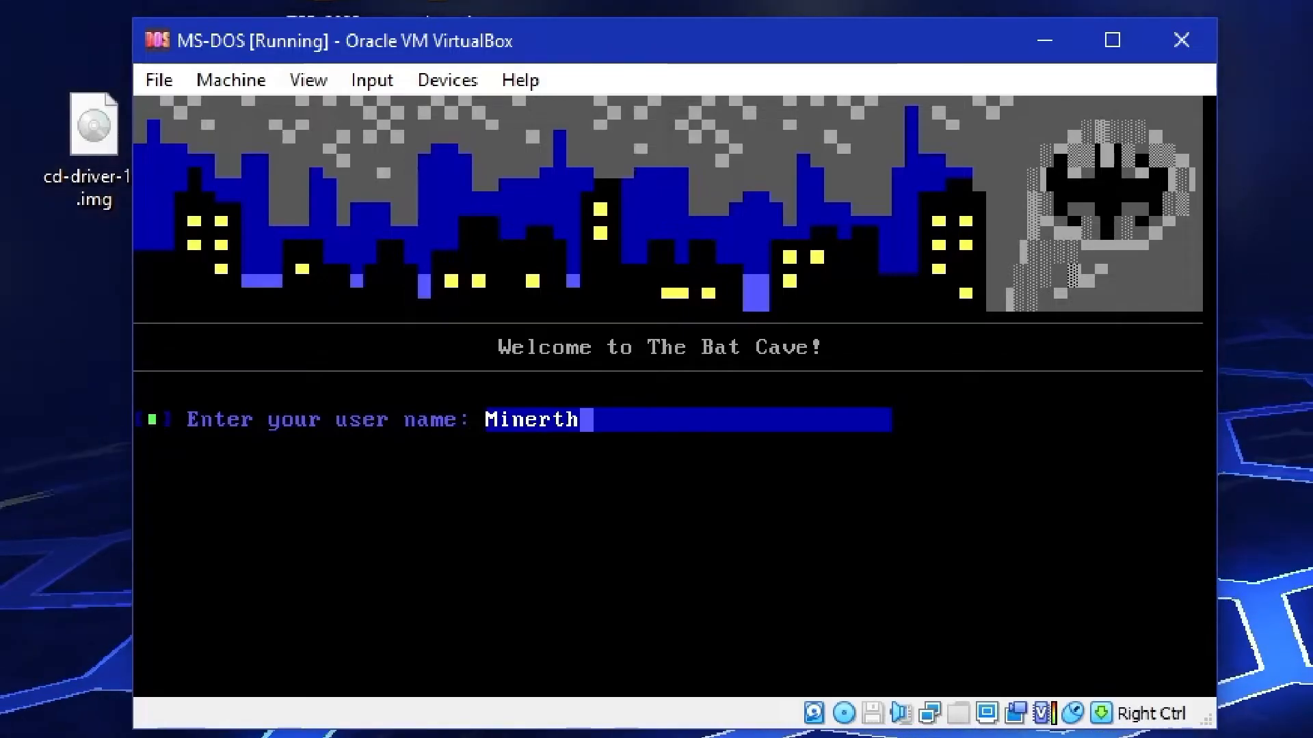
Connect again by telnet to the bulletin board at 107.173.87.32 on port 8023
click(674, 401)
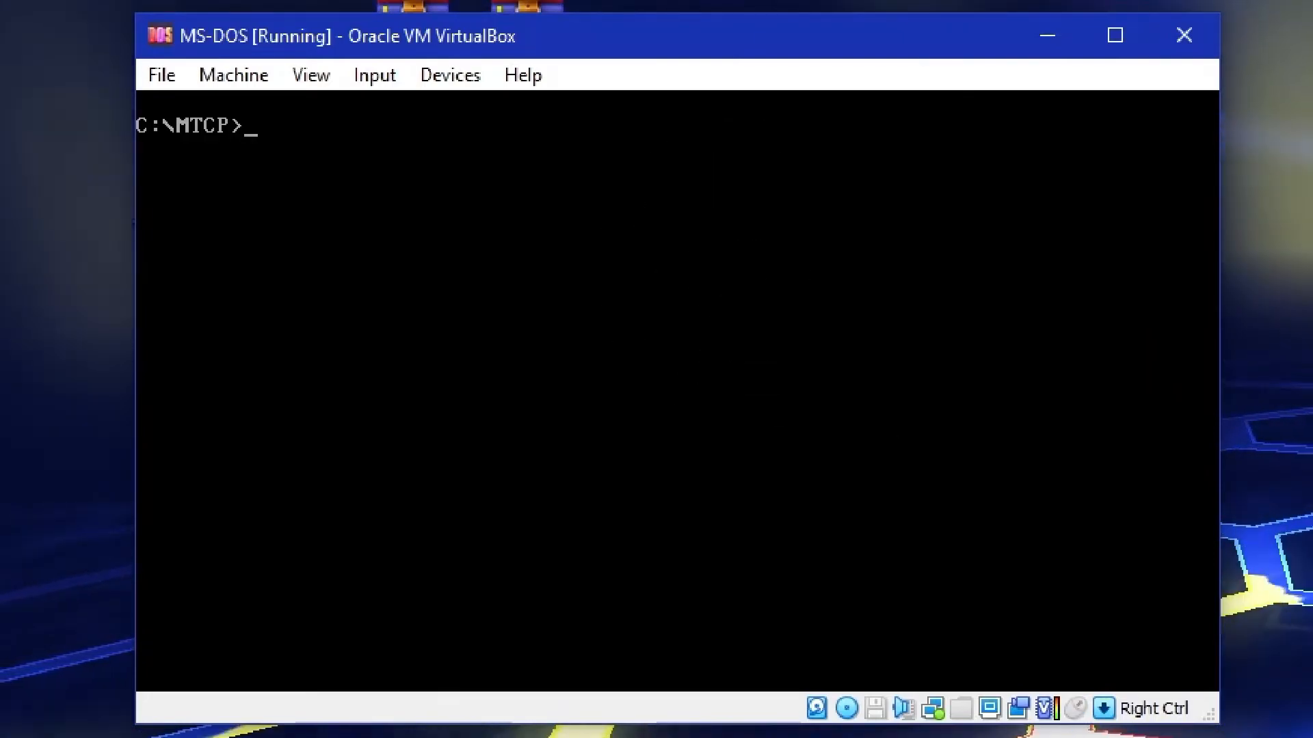
click(641, 266)
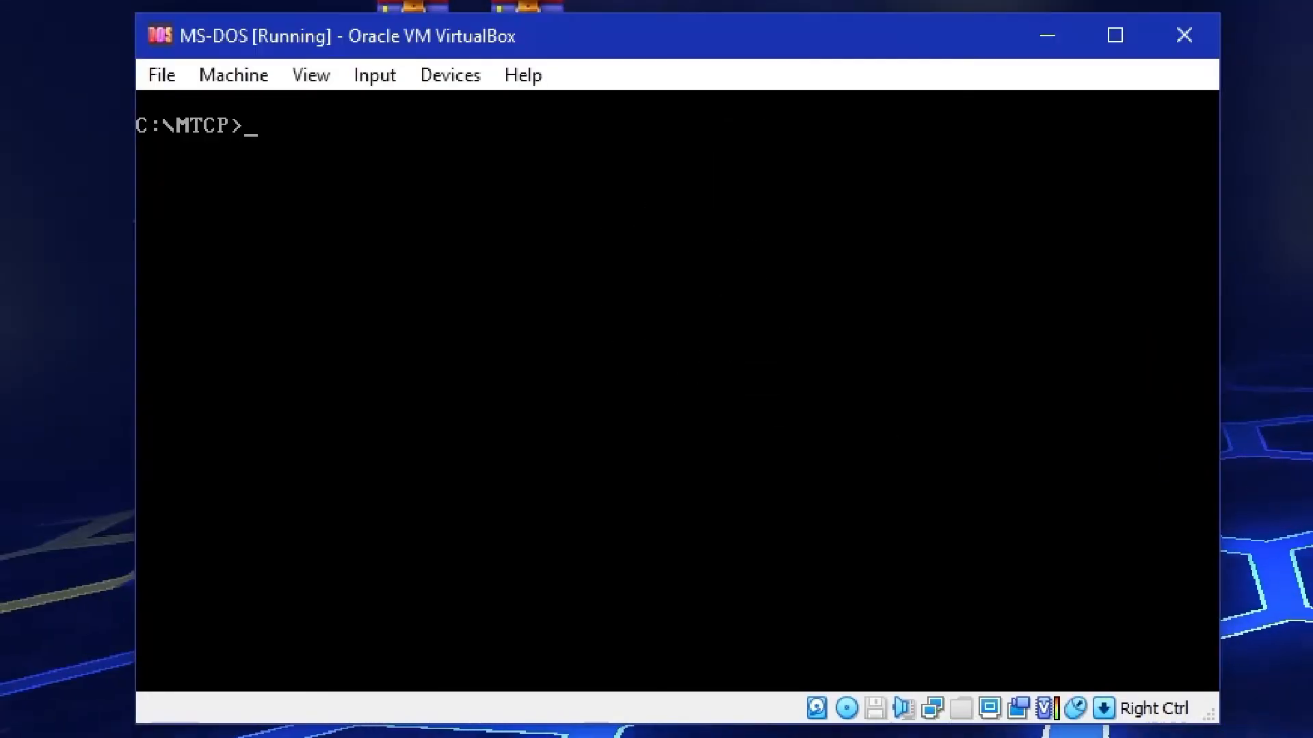
text(telne)
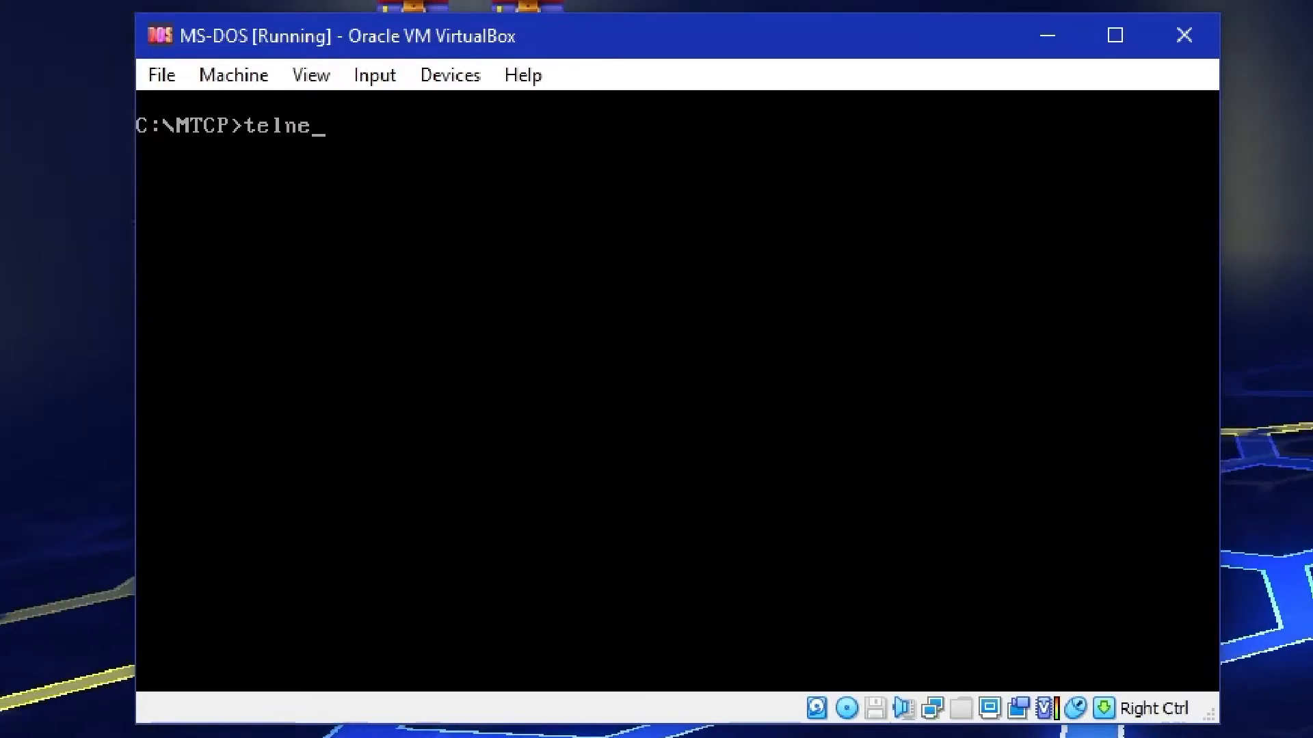
text(t )
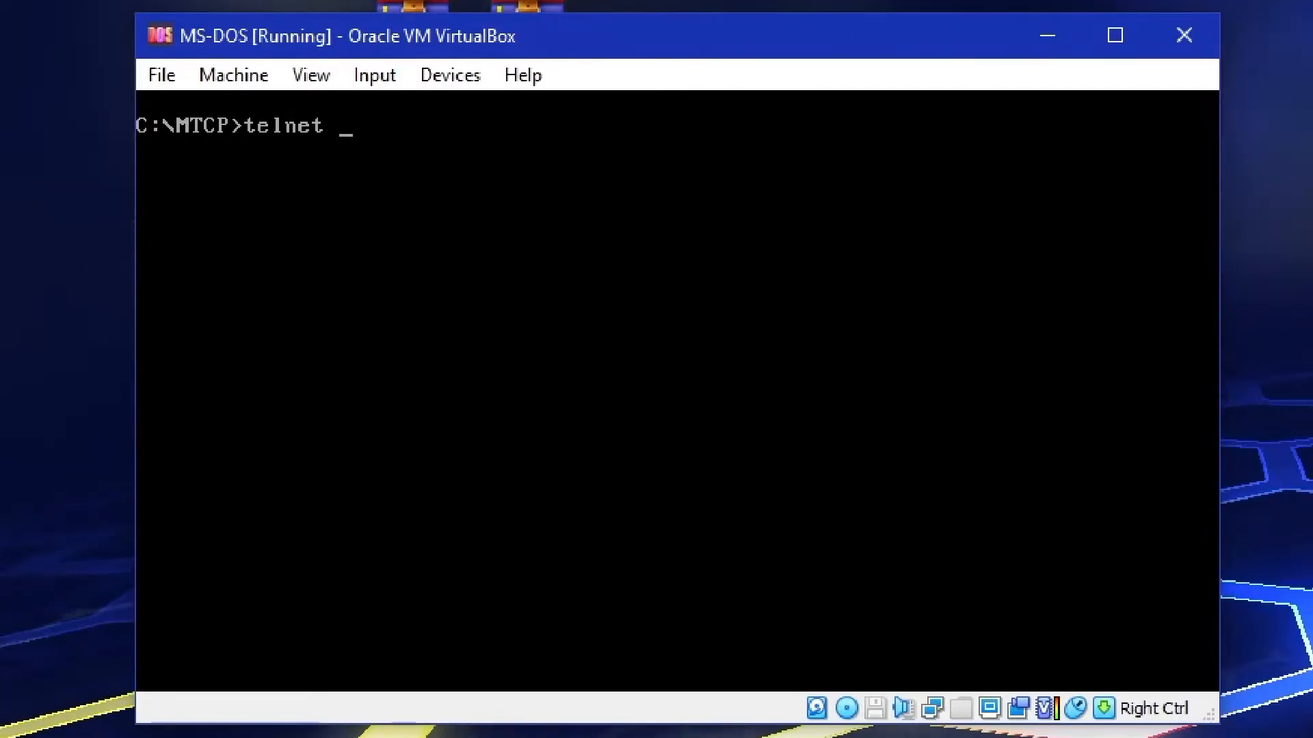
text(107)
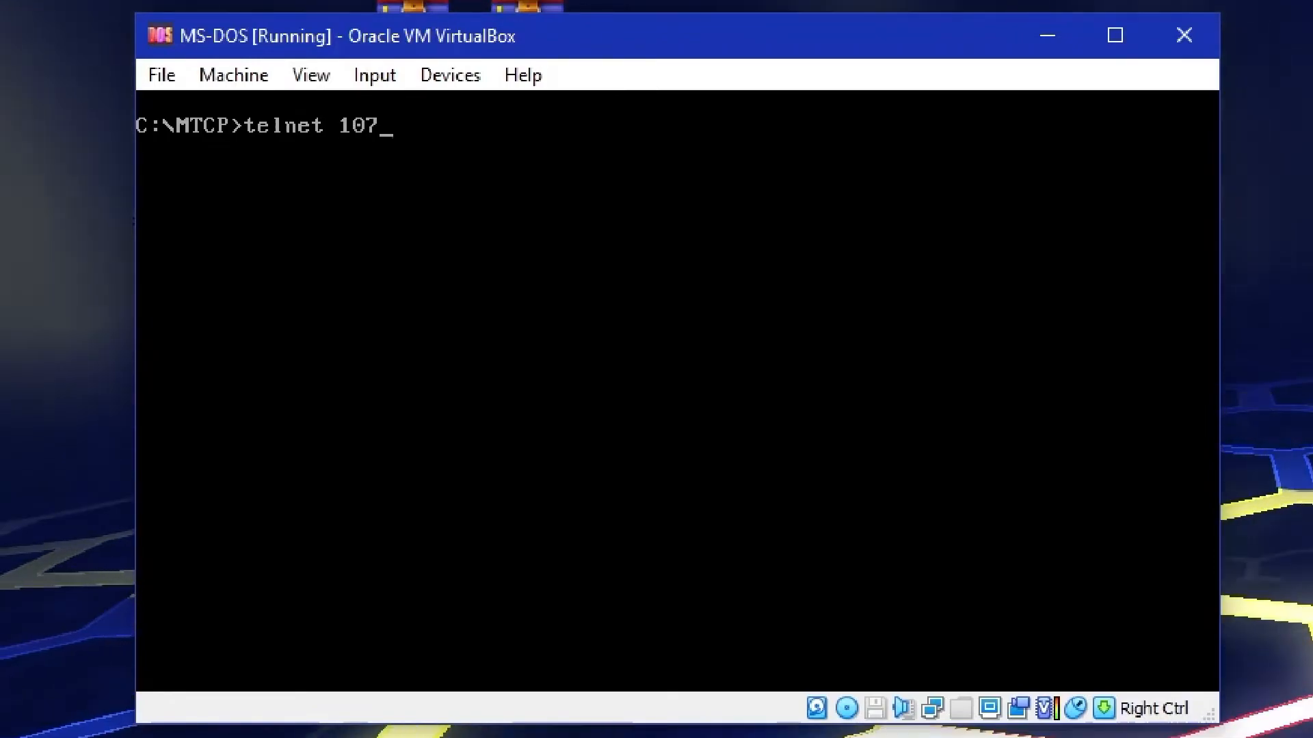
text(.173.)
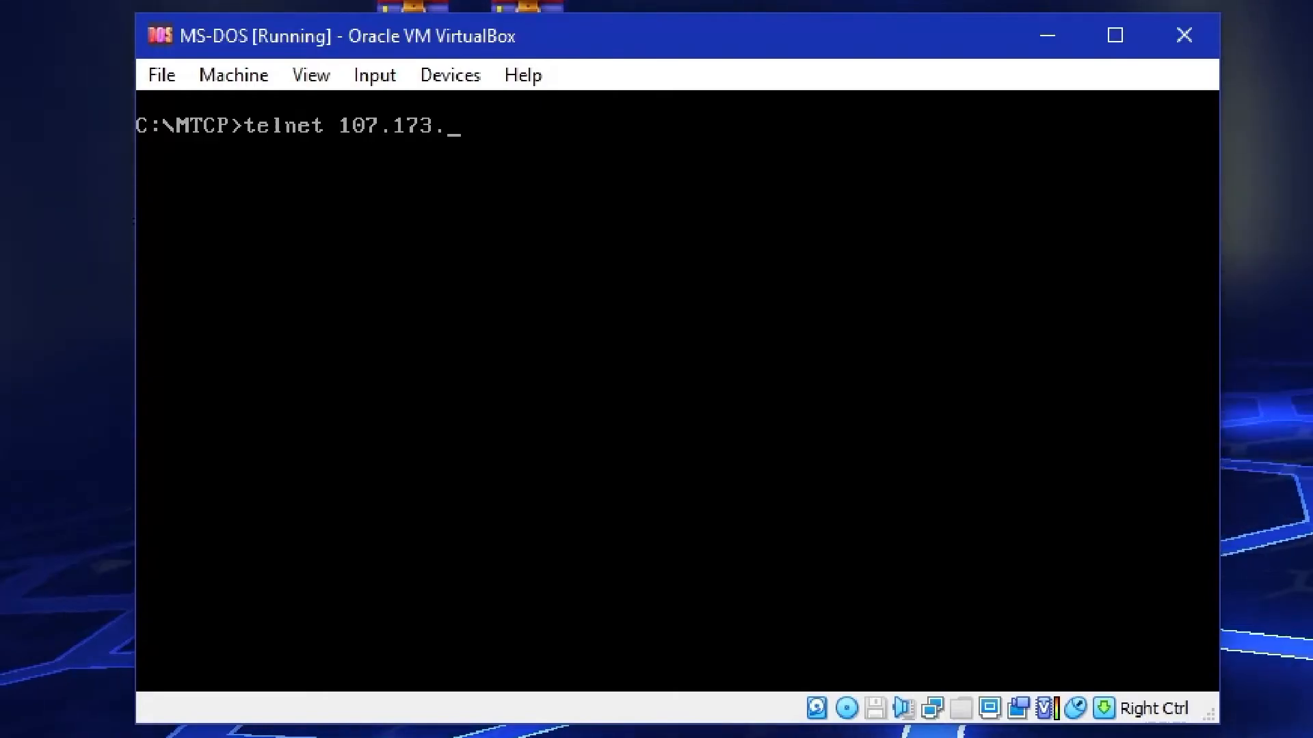
text(87)
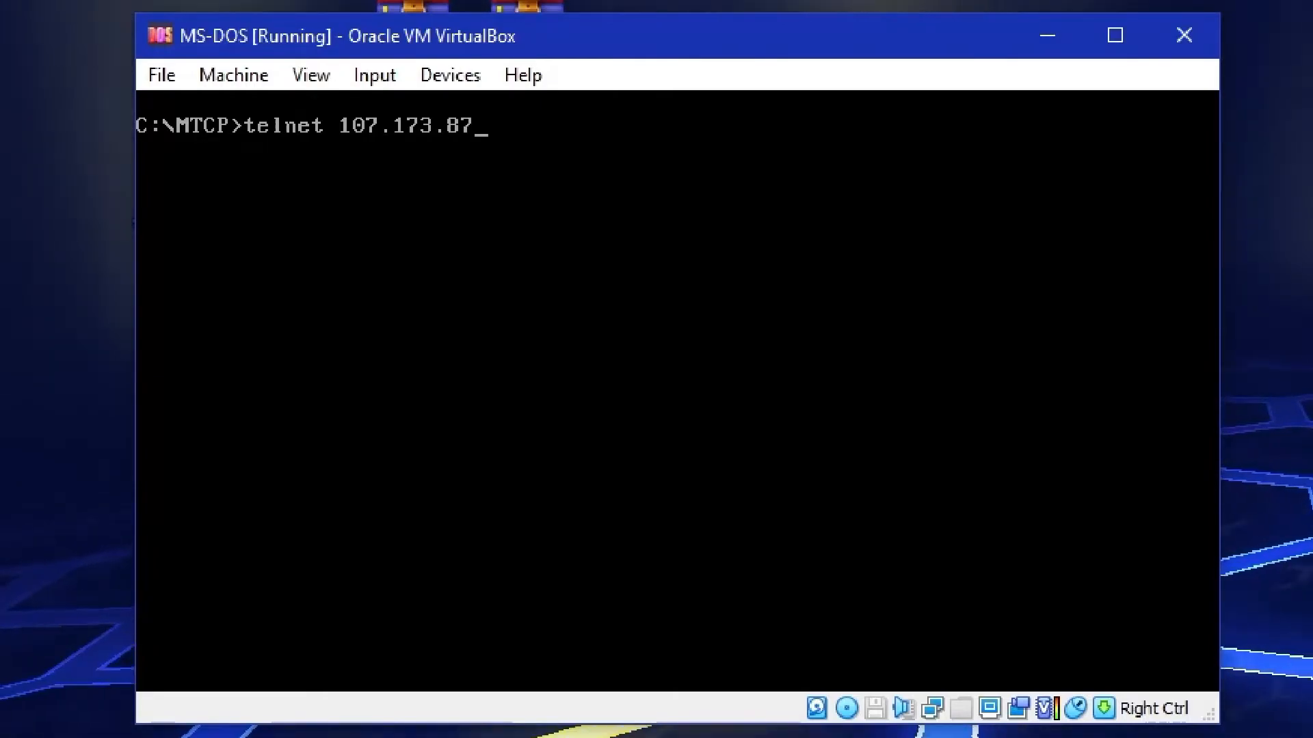
text(.32)
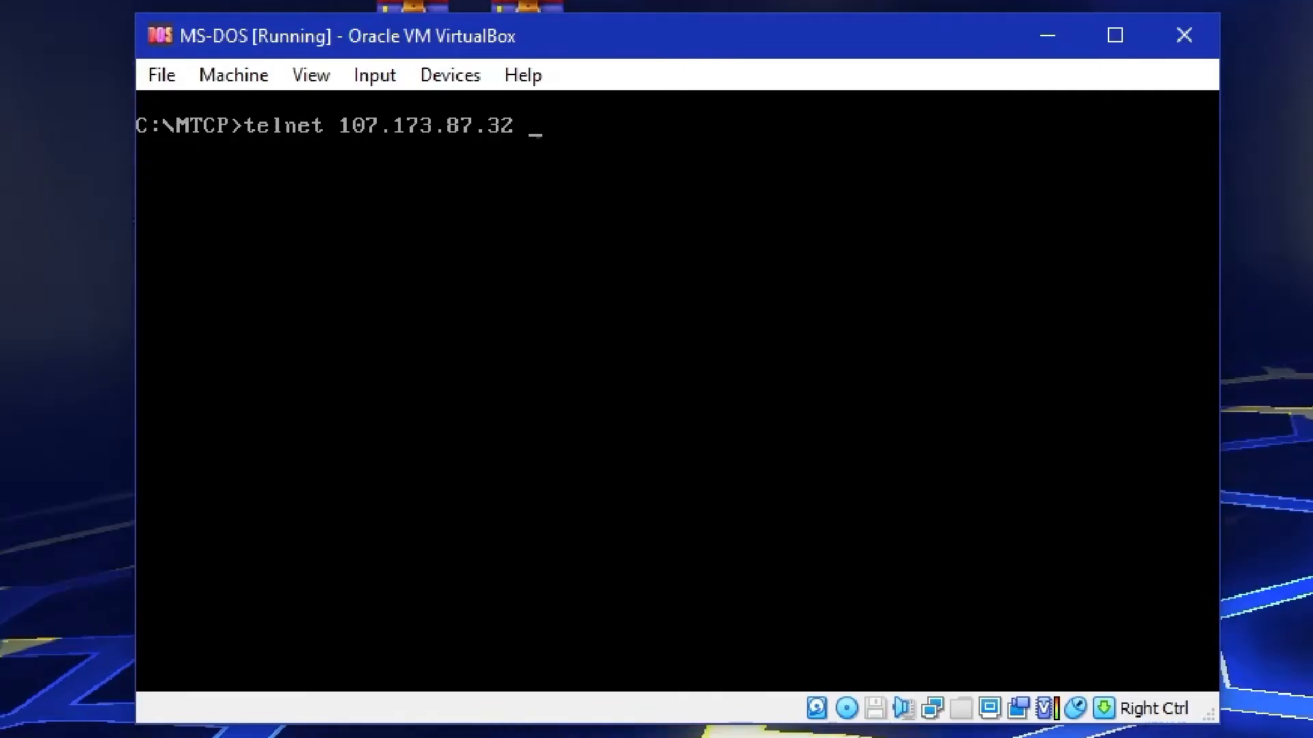
text( 802)
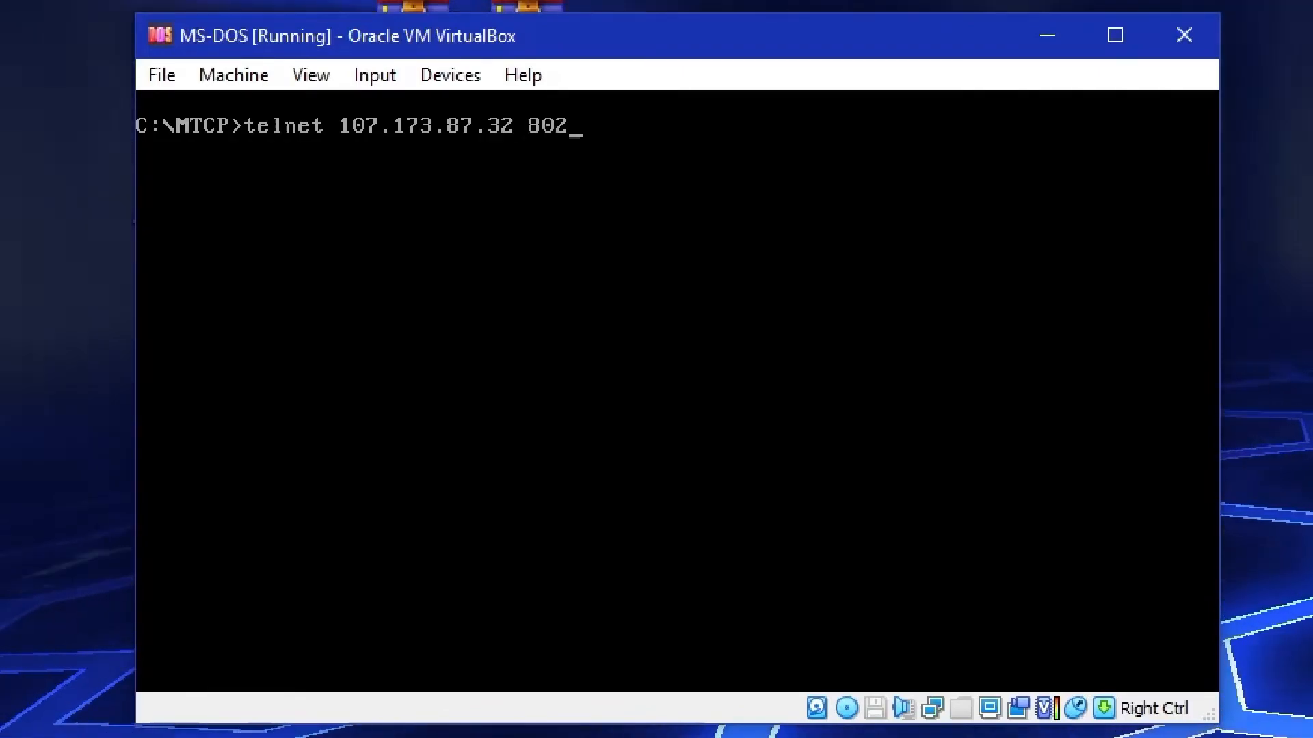
text(3)
key(Return)
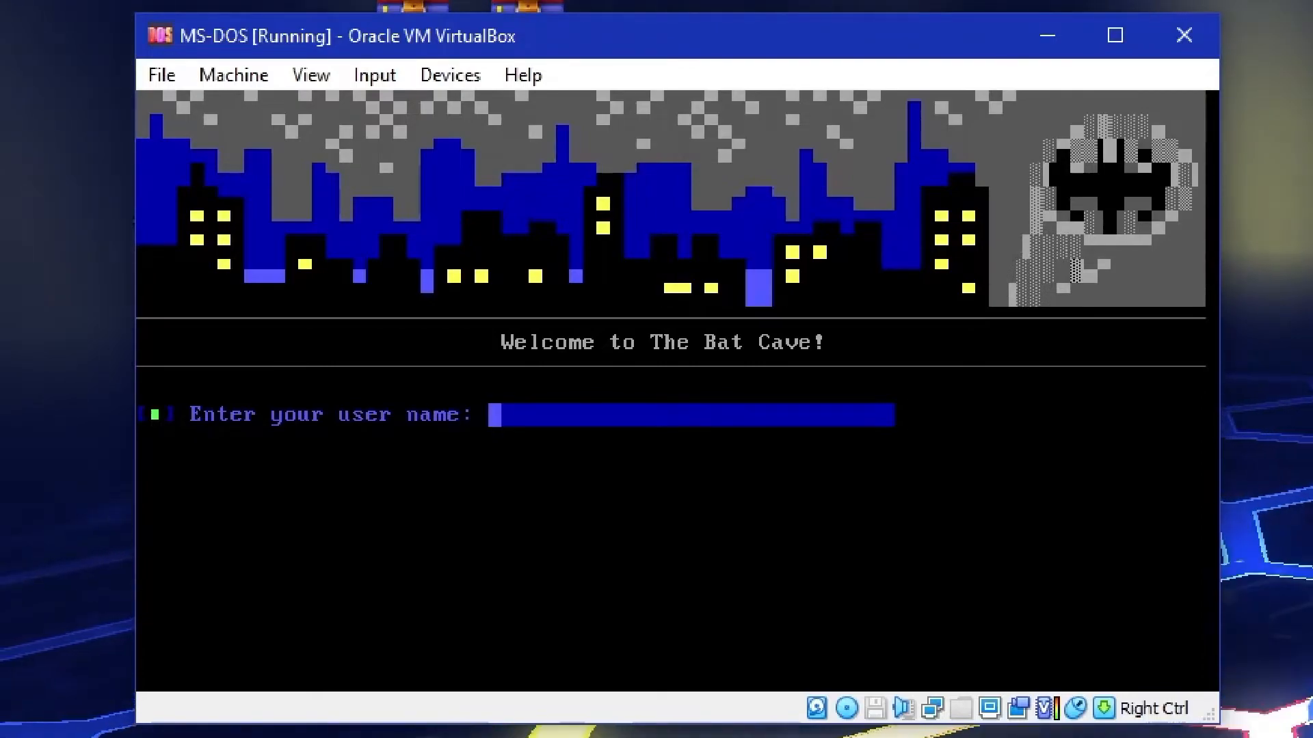
Log in to The Bat Cave with the account's user name and password
text(Mine)
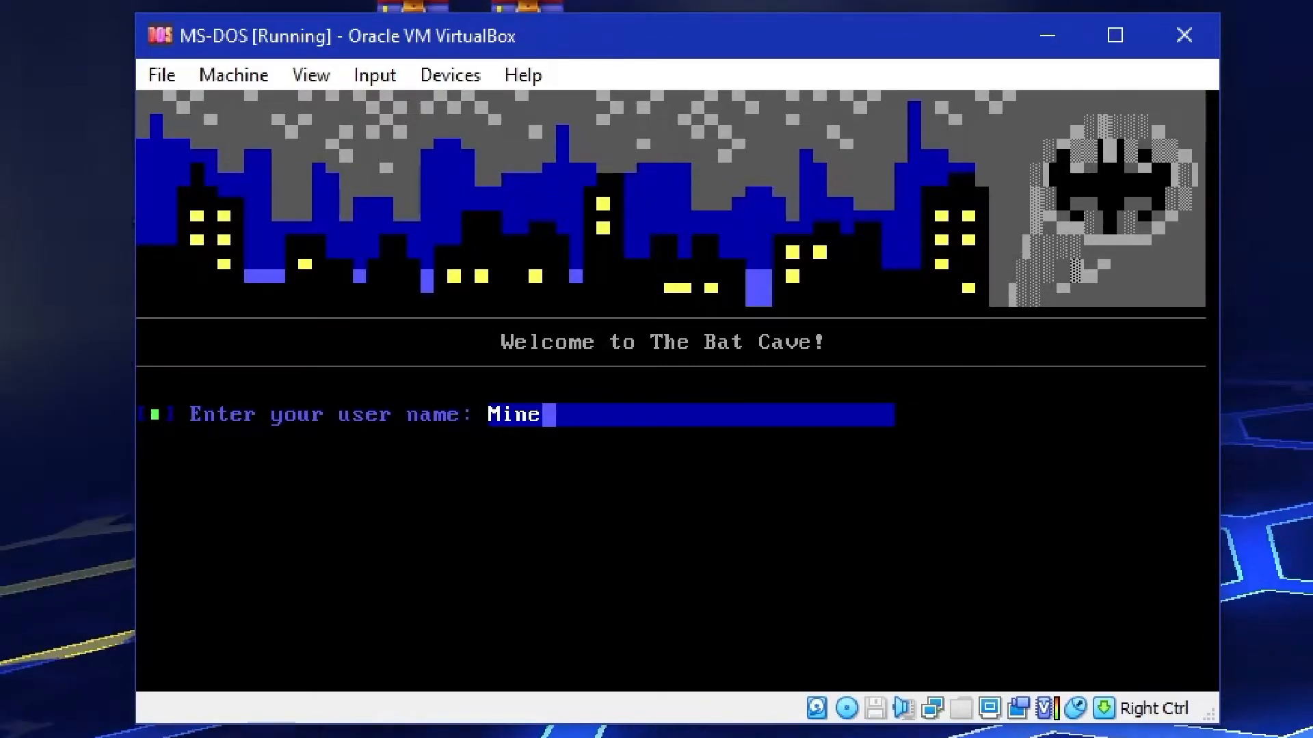
text(thegr)
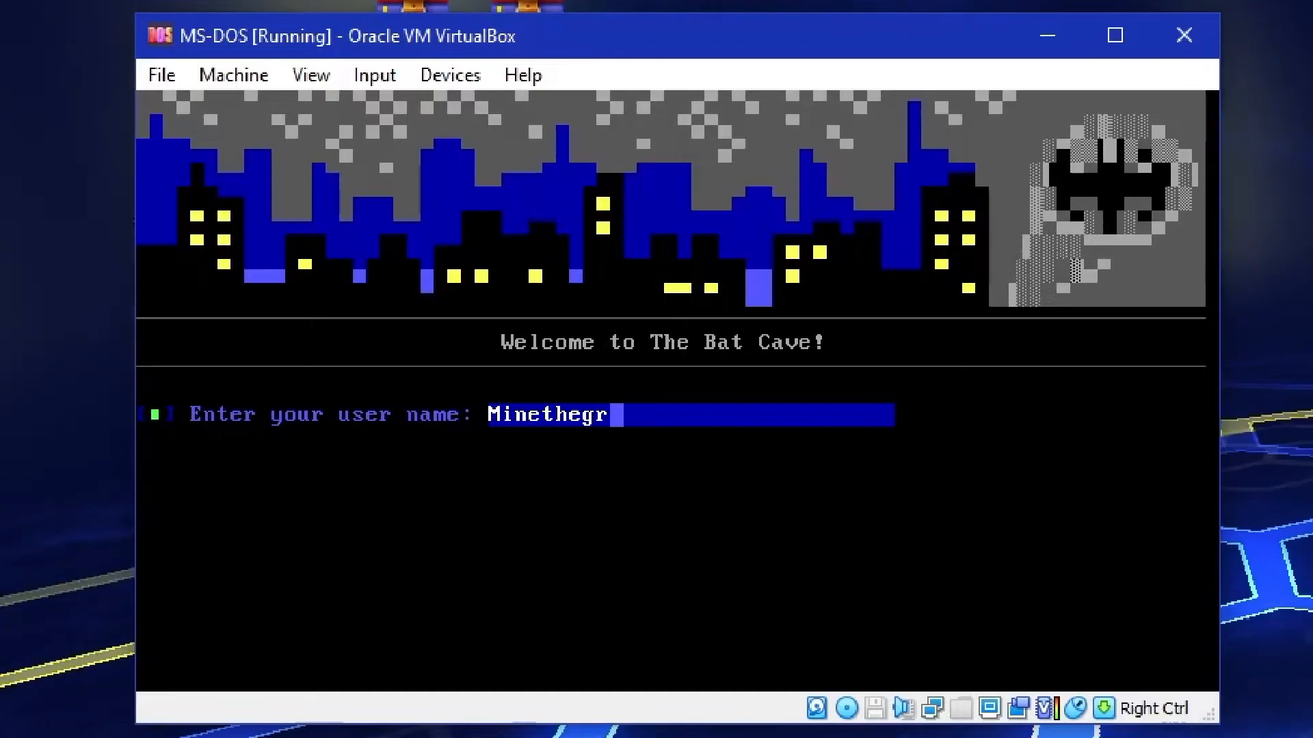
text(ound)
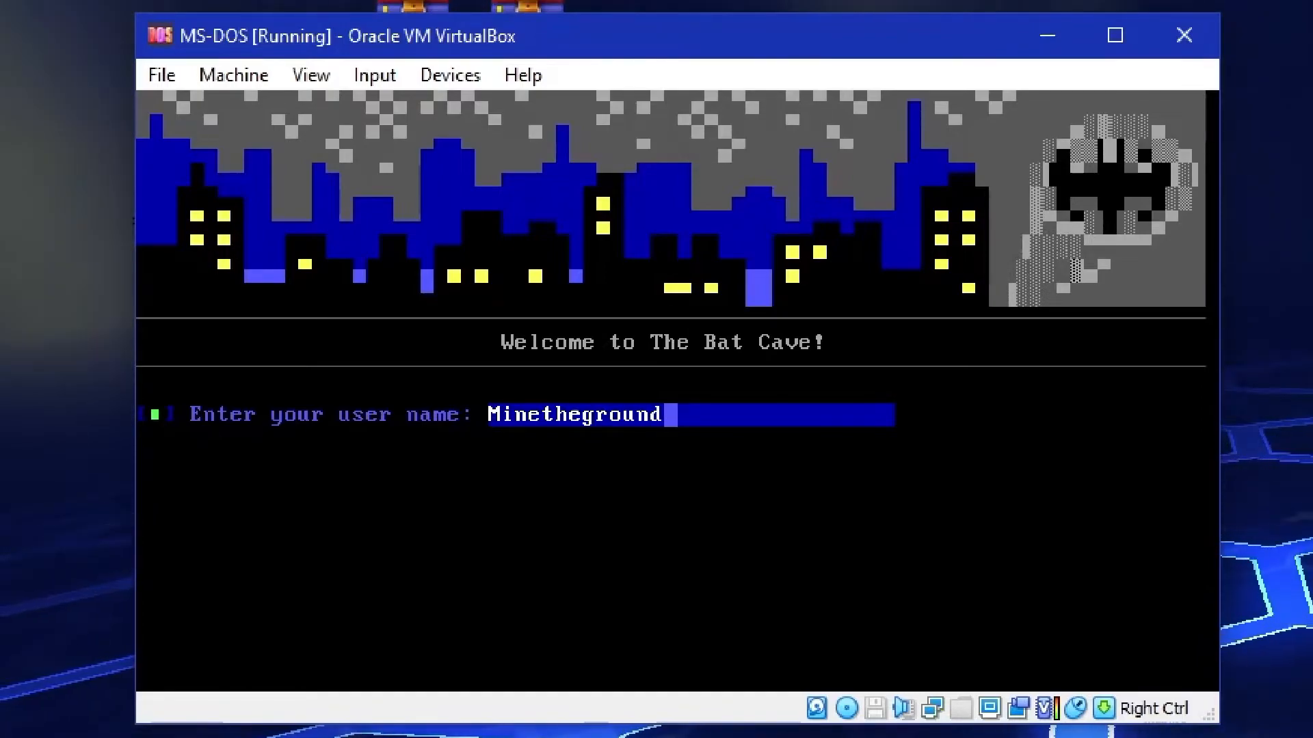
key(Return)
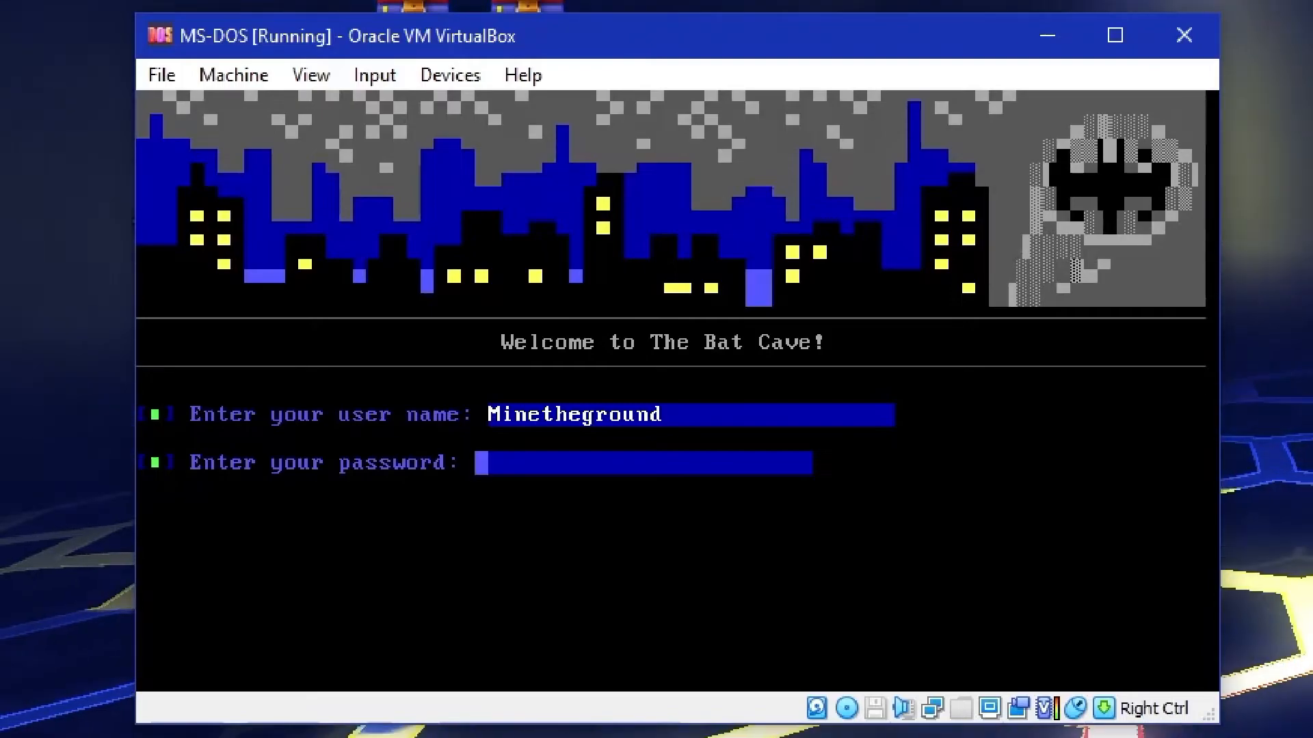
text(****)
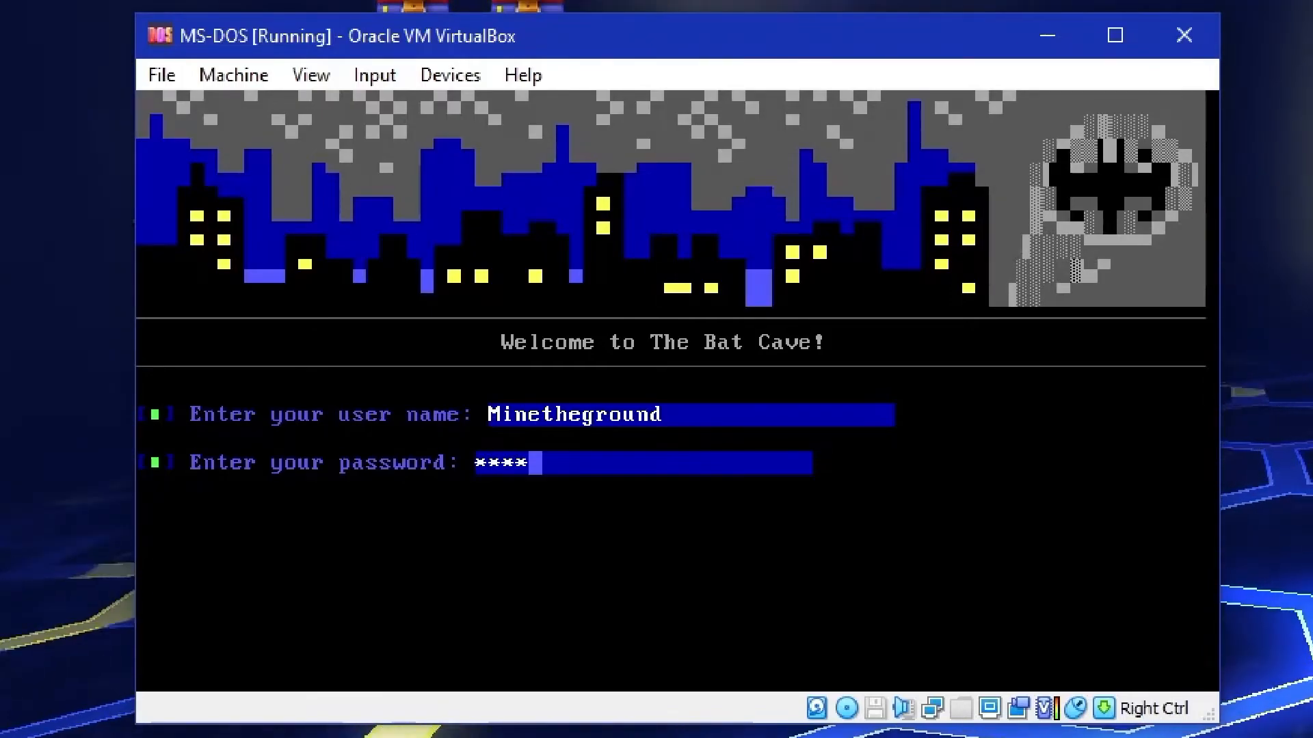
text(****)
key(Return)
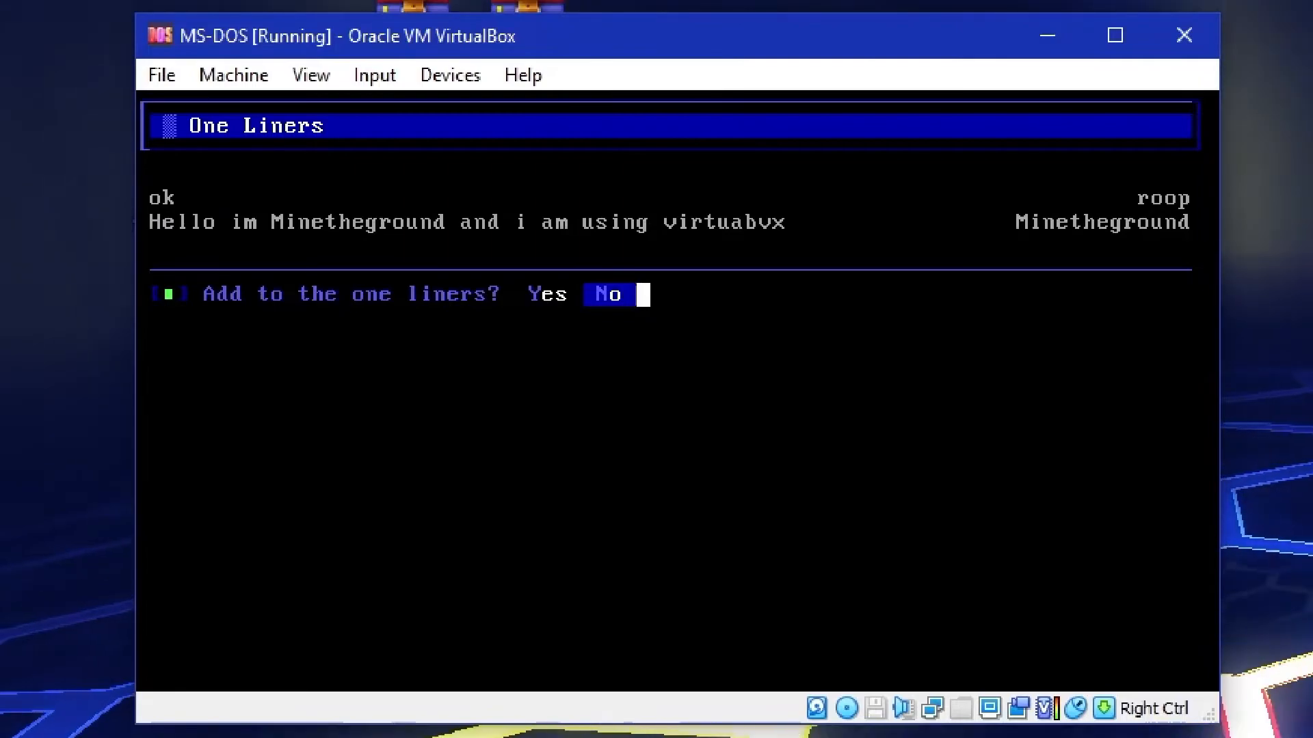
Add the one liner "This one is being record for a v a tyt yt video" to the board
text(y)
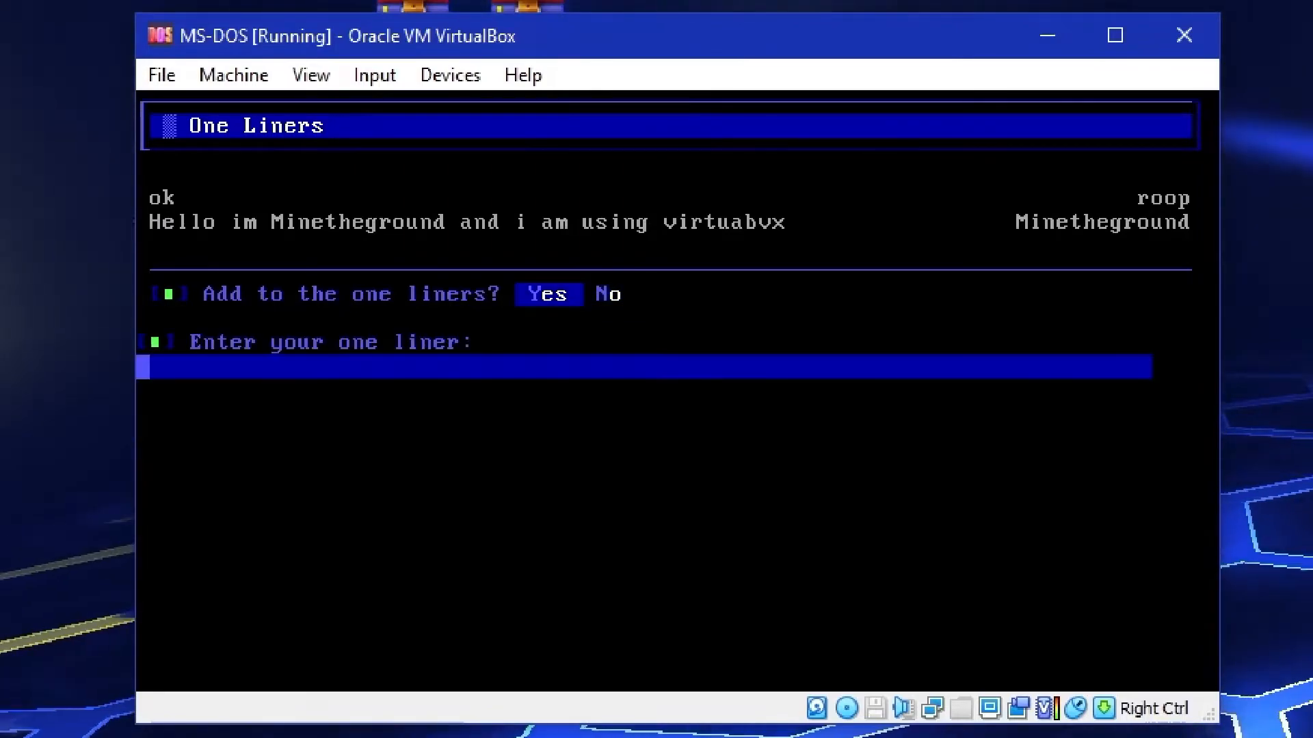
text(This one is being record)
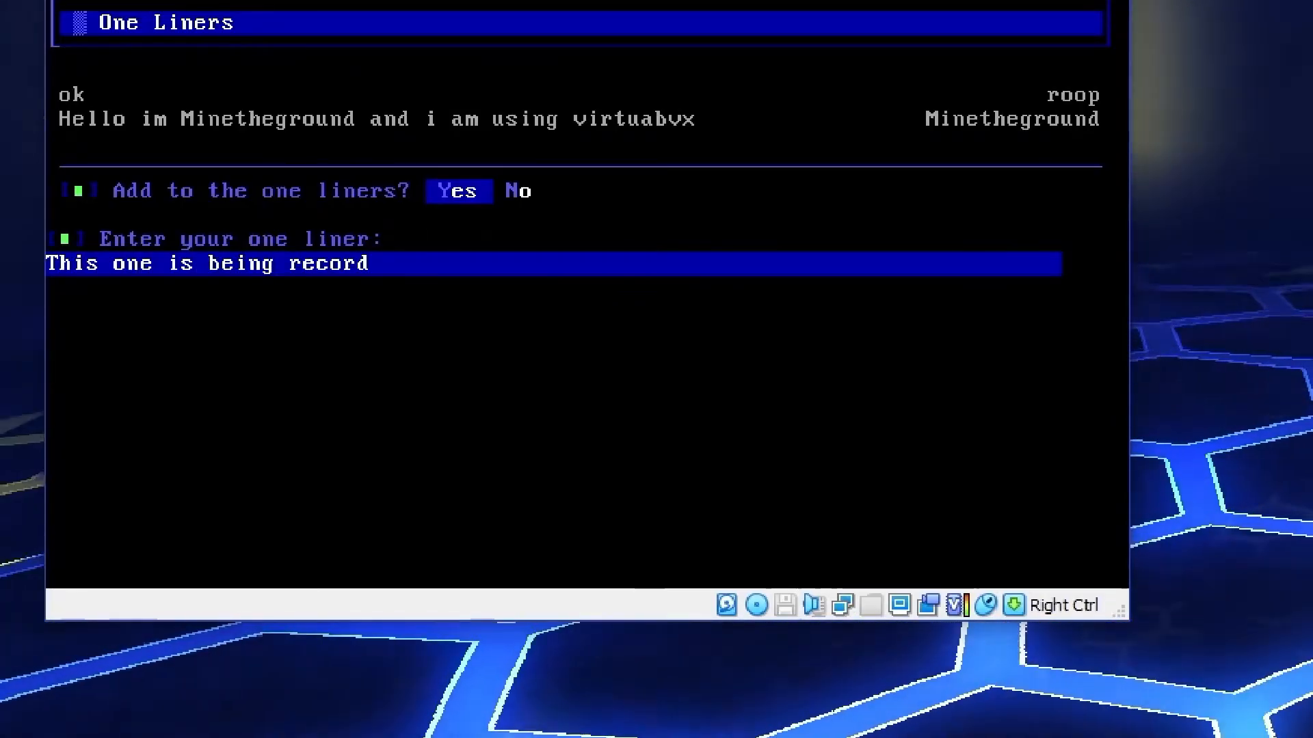
text( for a  v a t)
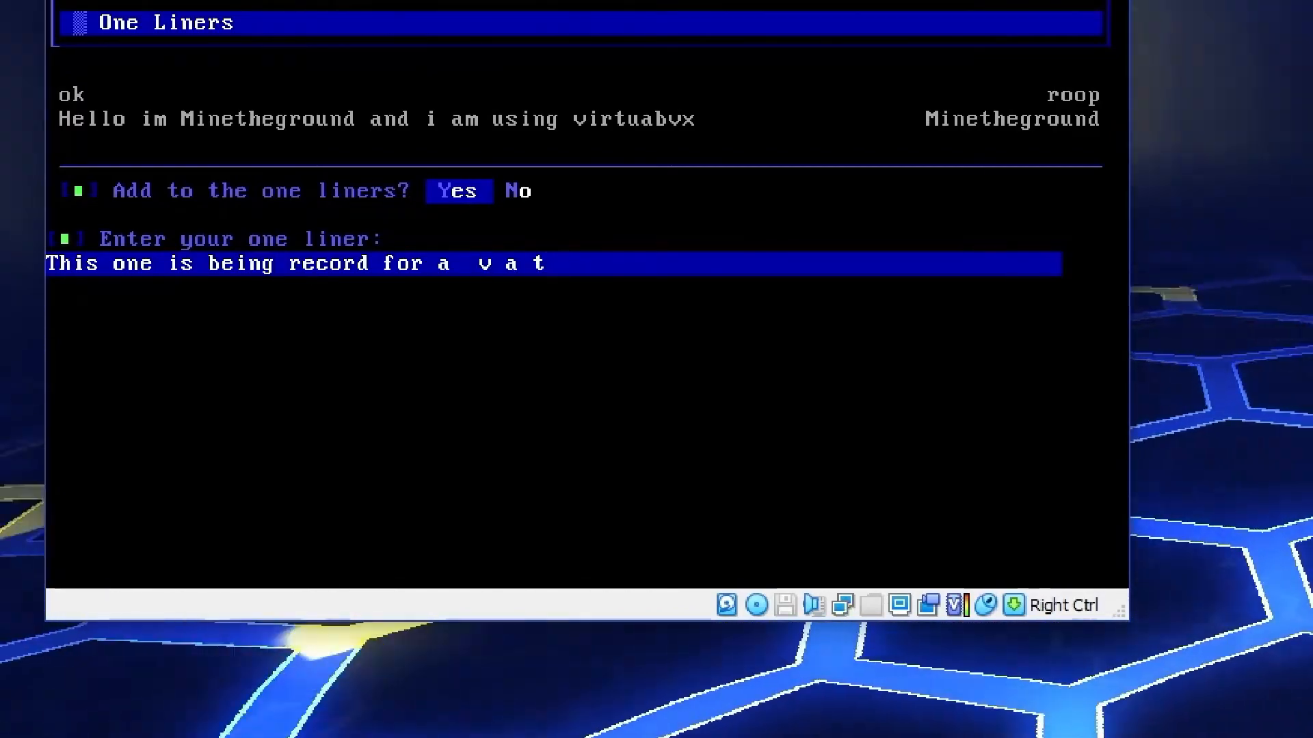
text(yt yt video)
key(Return)
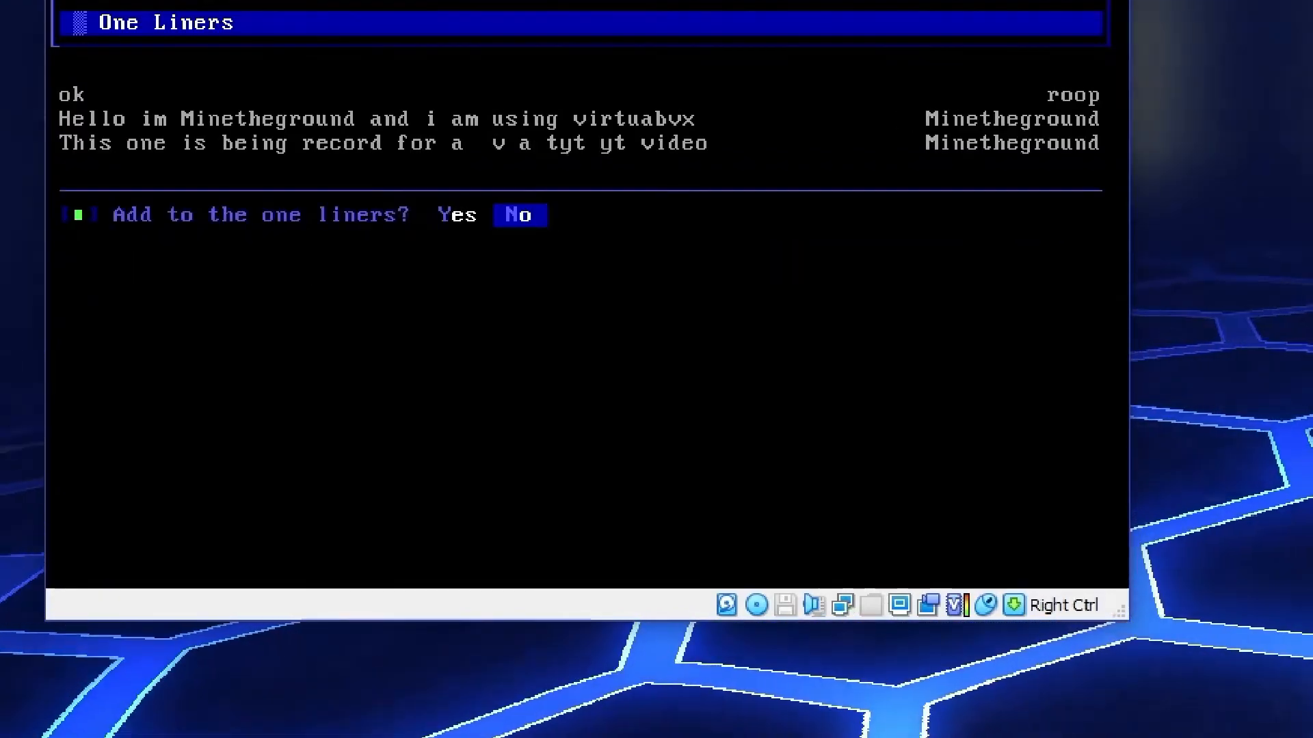
Add a second one liner, "for some bbs content", and decline adding any more
text(yfor some bbs content)
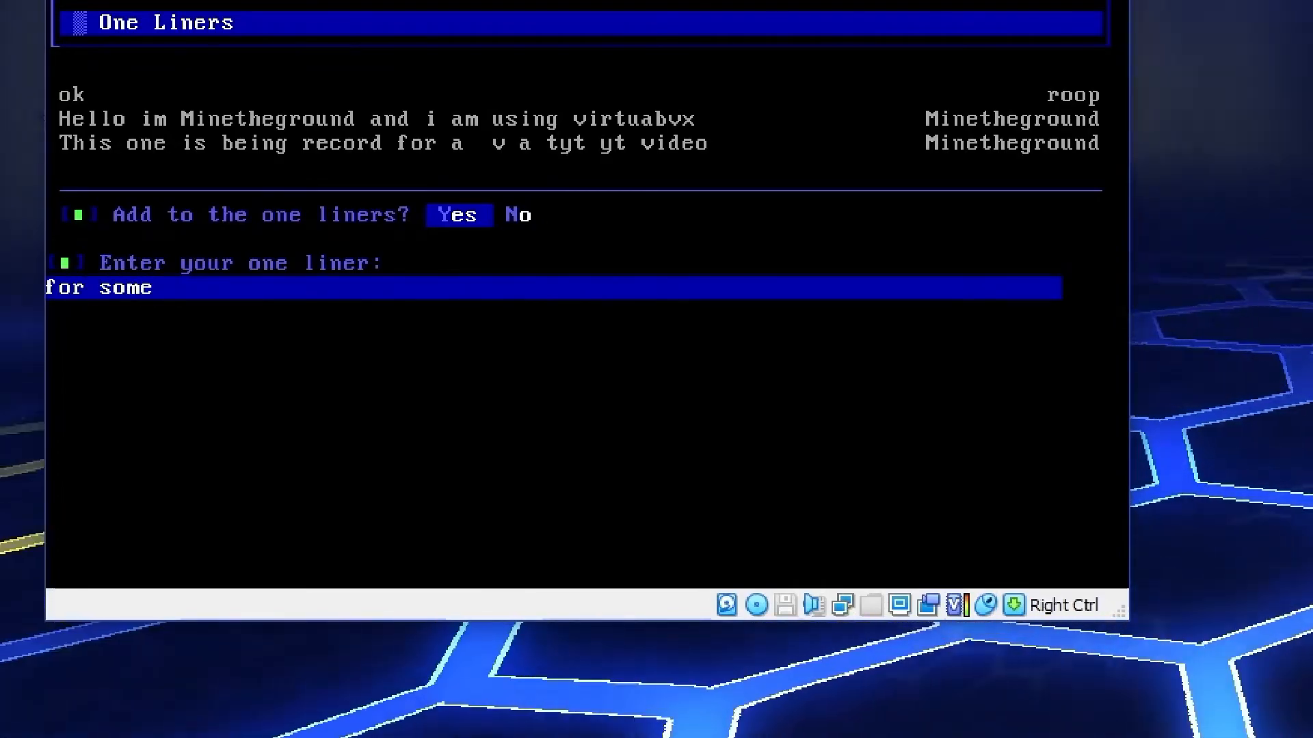
key(Return)
key(n)
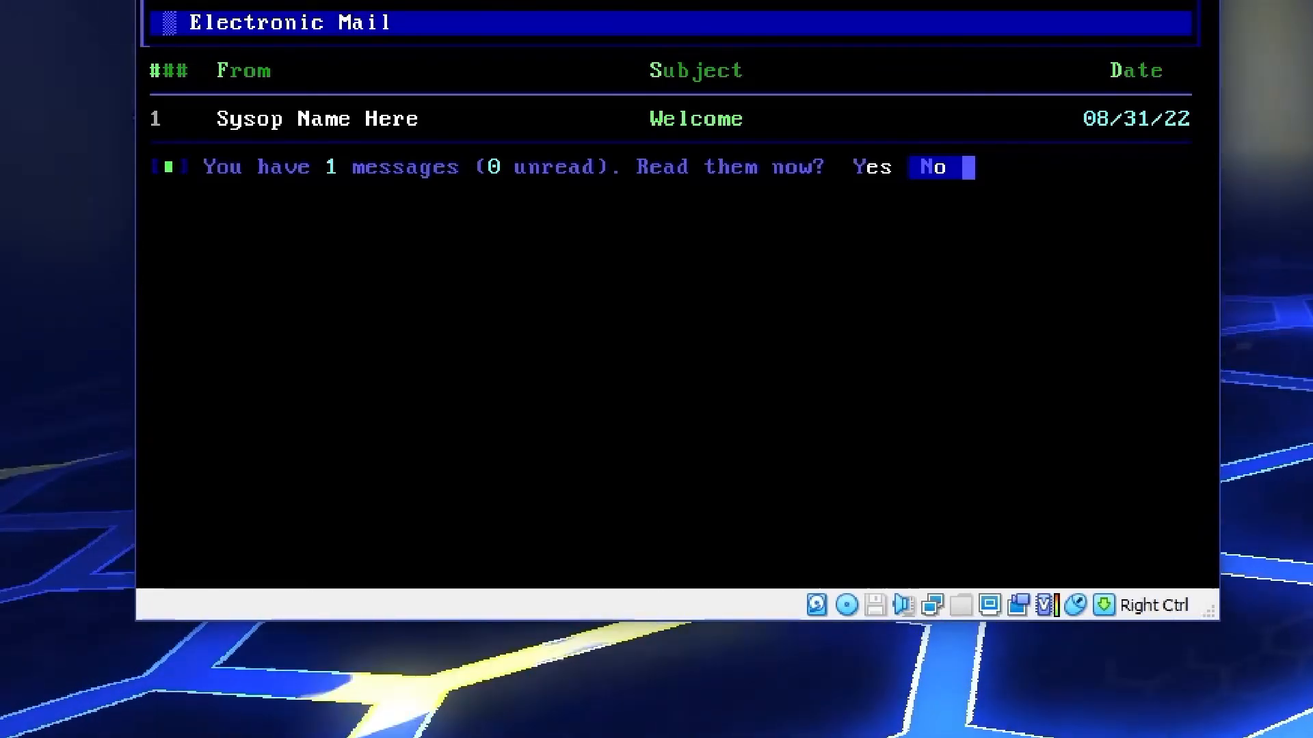
View the local e-mail message index and the Who's Online list, returning to the main menu
key(y)
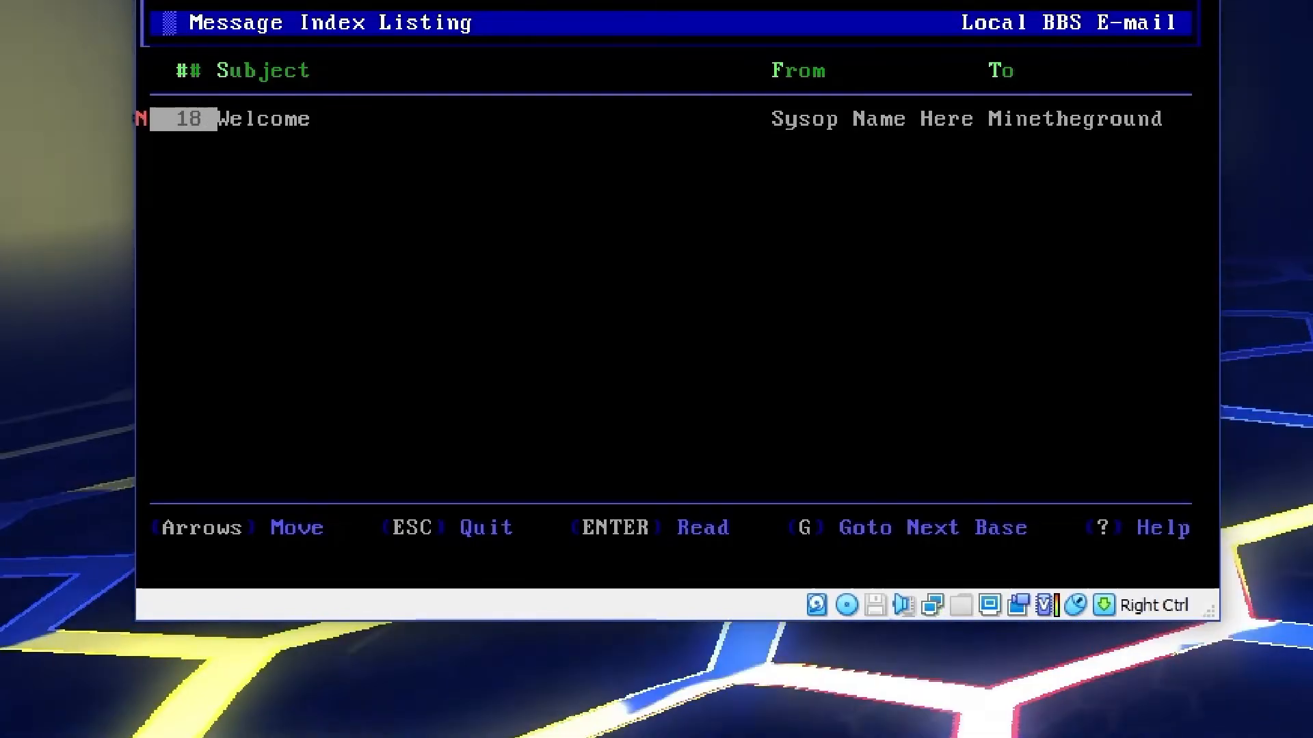
key(Escape)
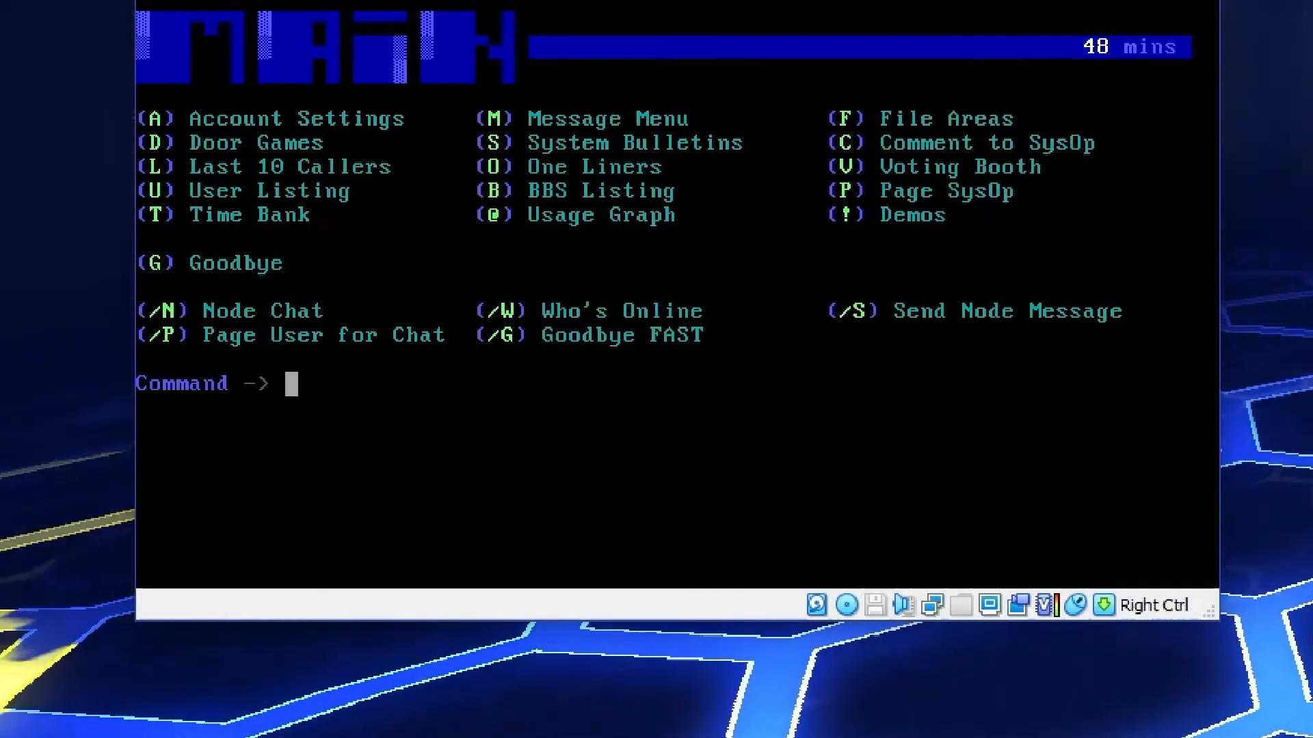
text(/w)
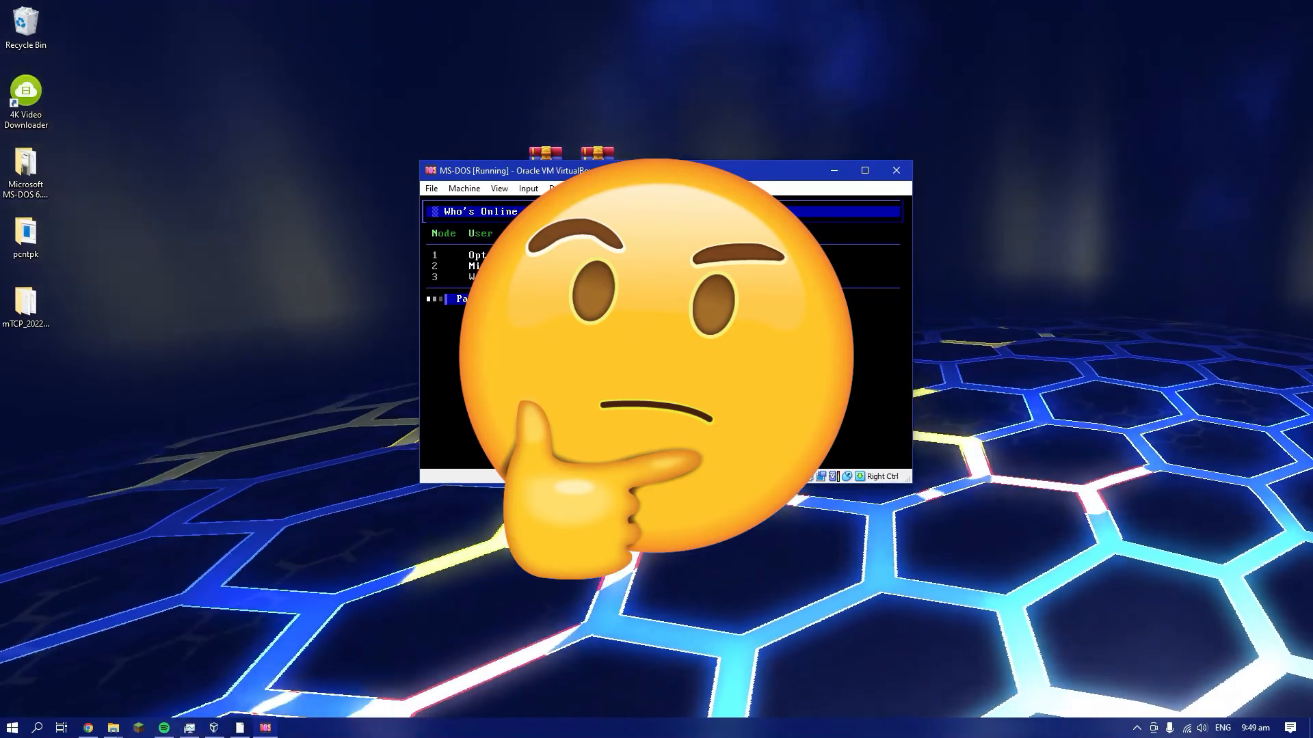
key(Return)
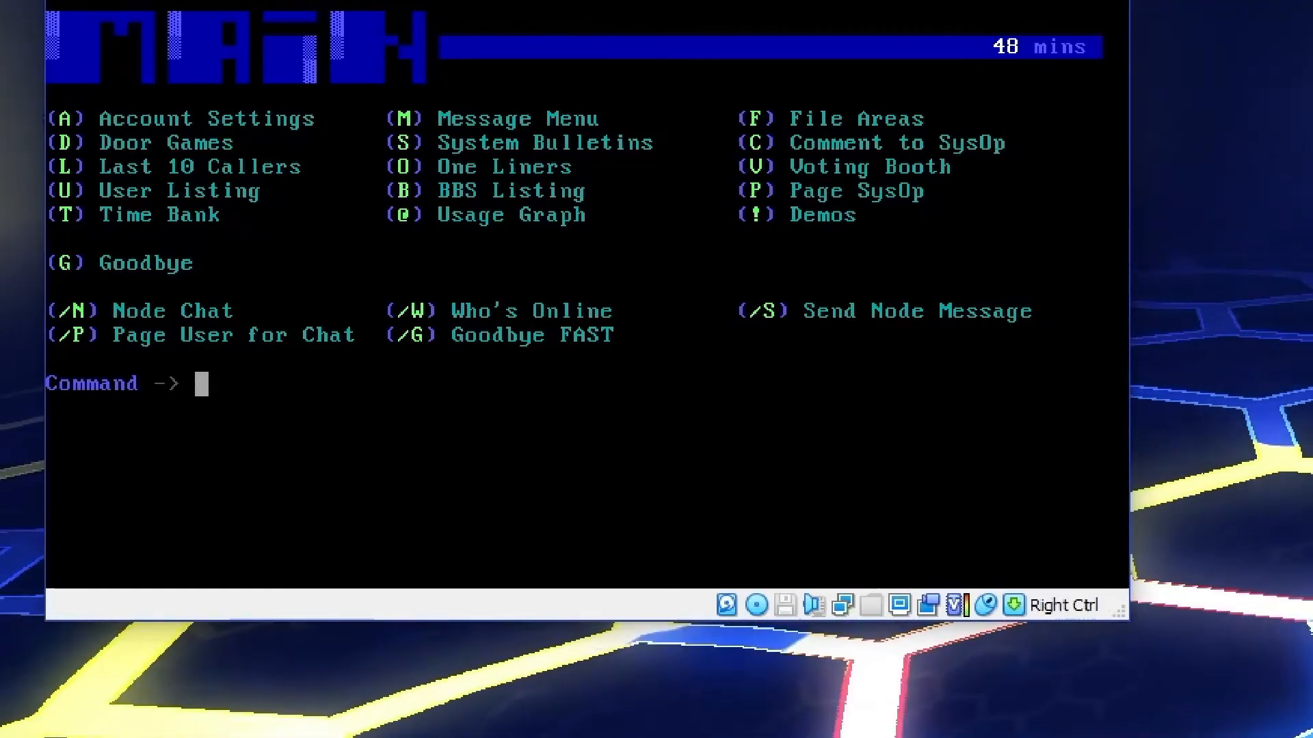
Post the messages hello, 1, H and ?/? in Node Chat, and quit the chat with /q
text(/n)
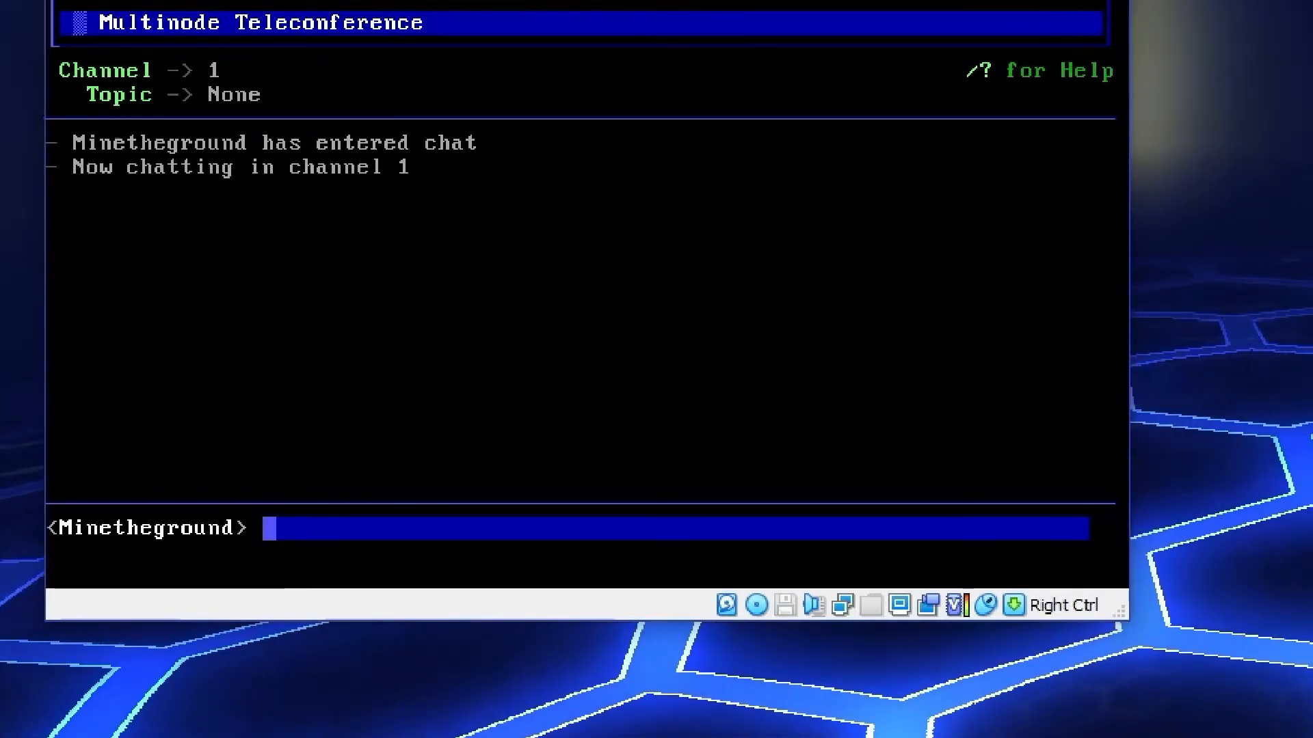
text(hello)
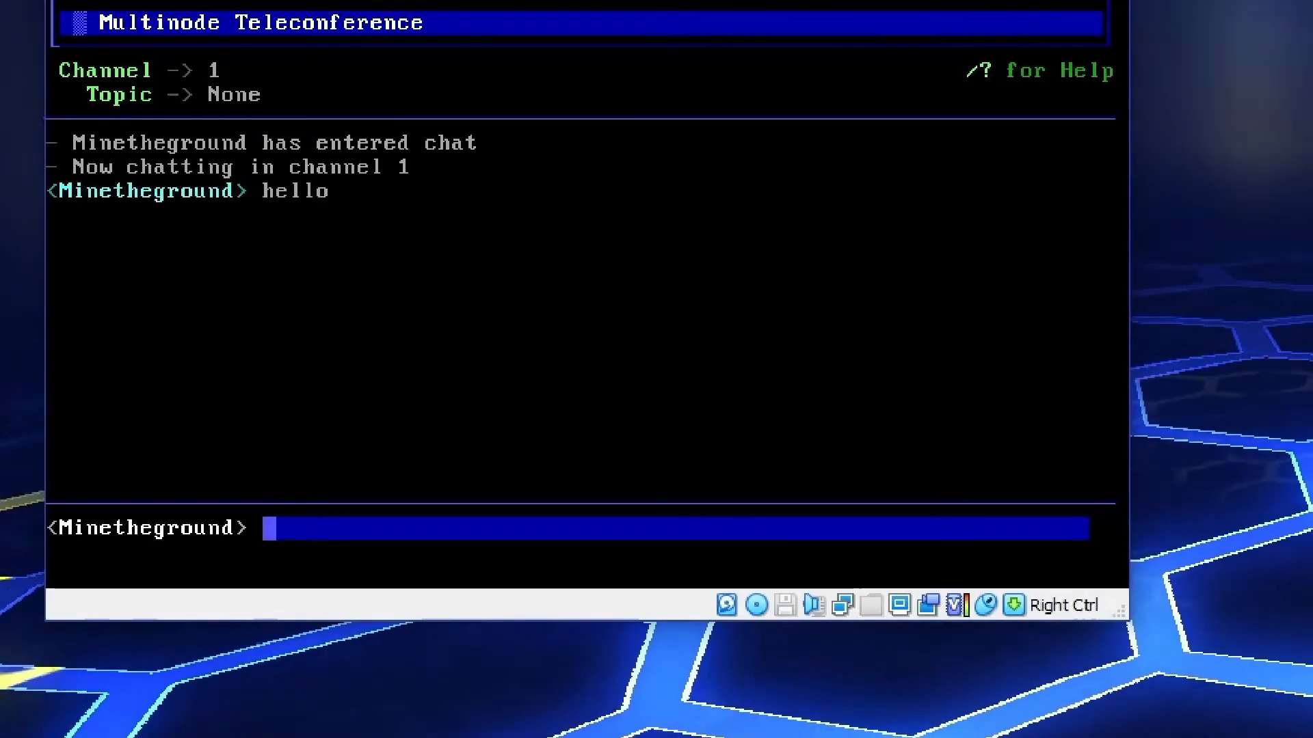
text(1)
key(Return)
text(H)
key(Return)
text(?/?)
key(Return)
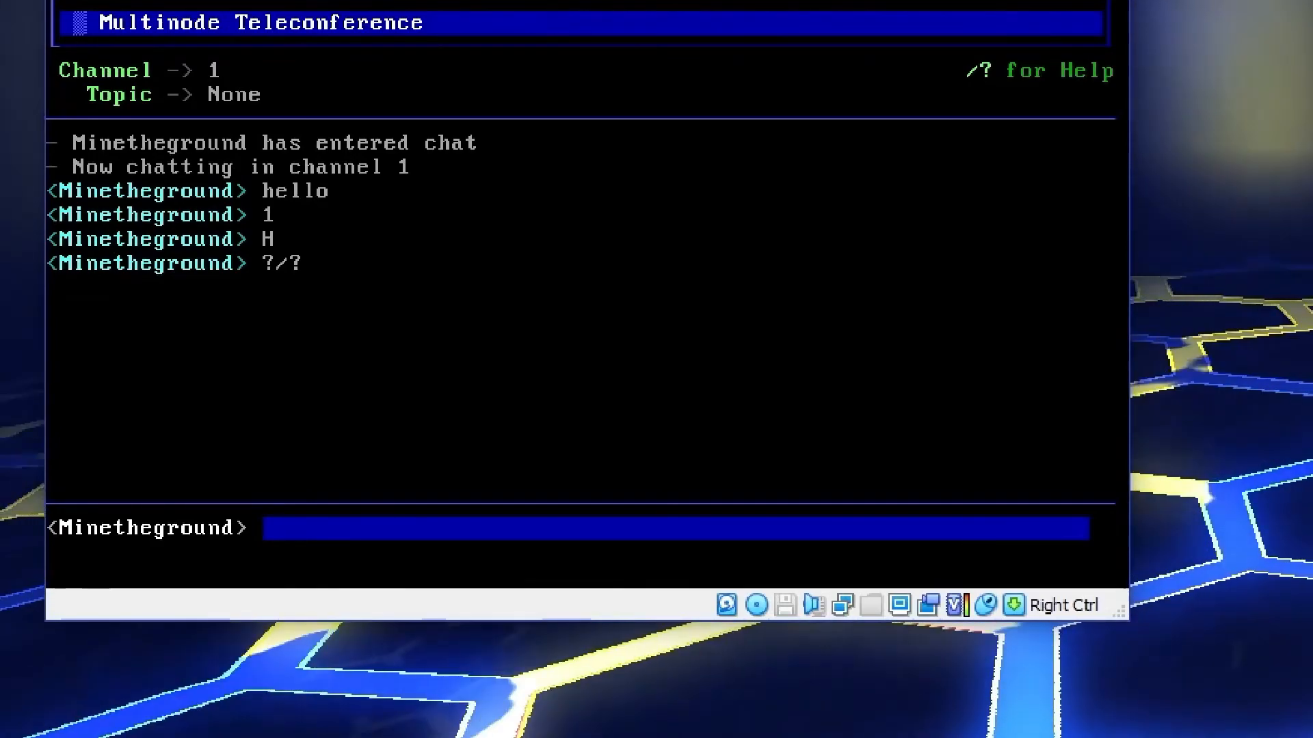
text(/)
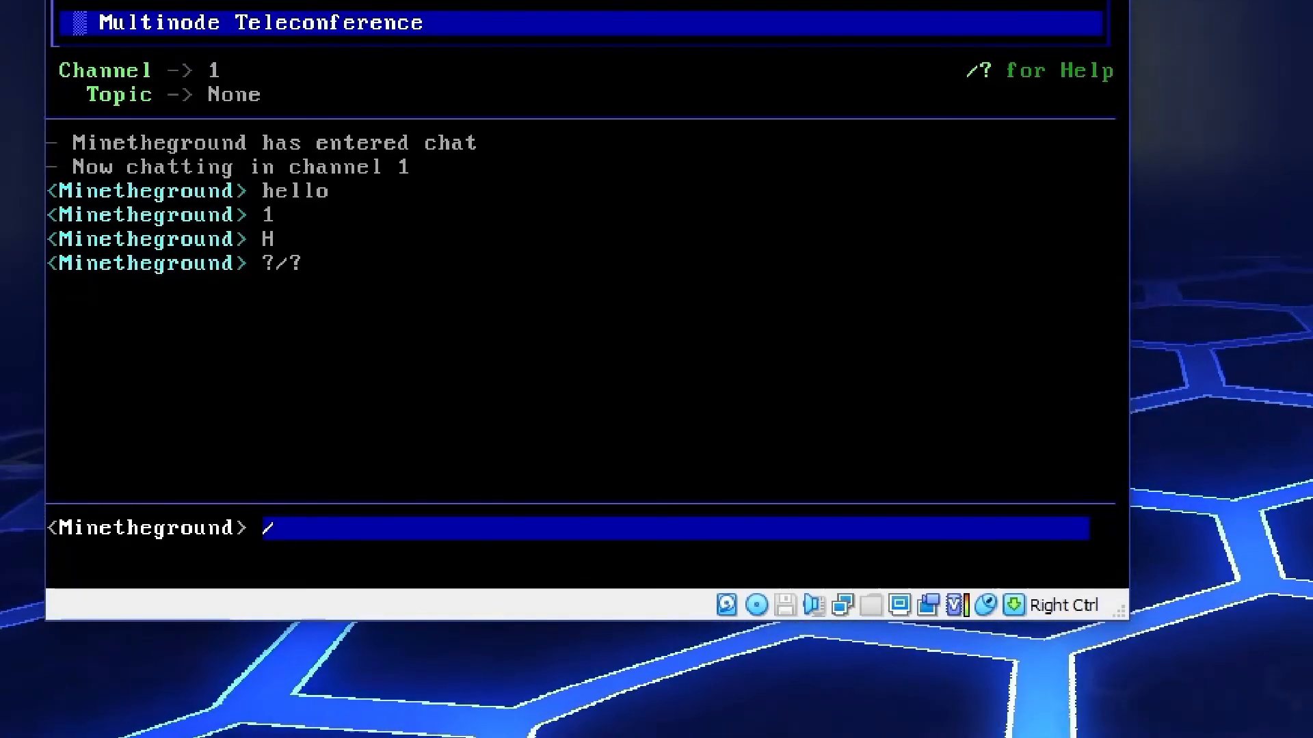
text(q)
key(Return)
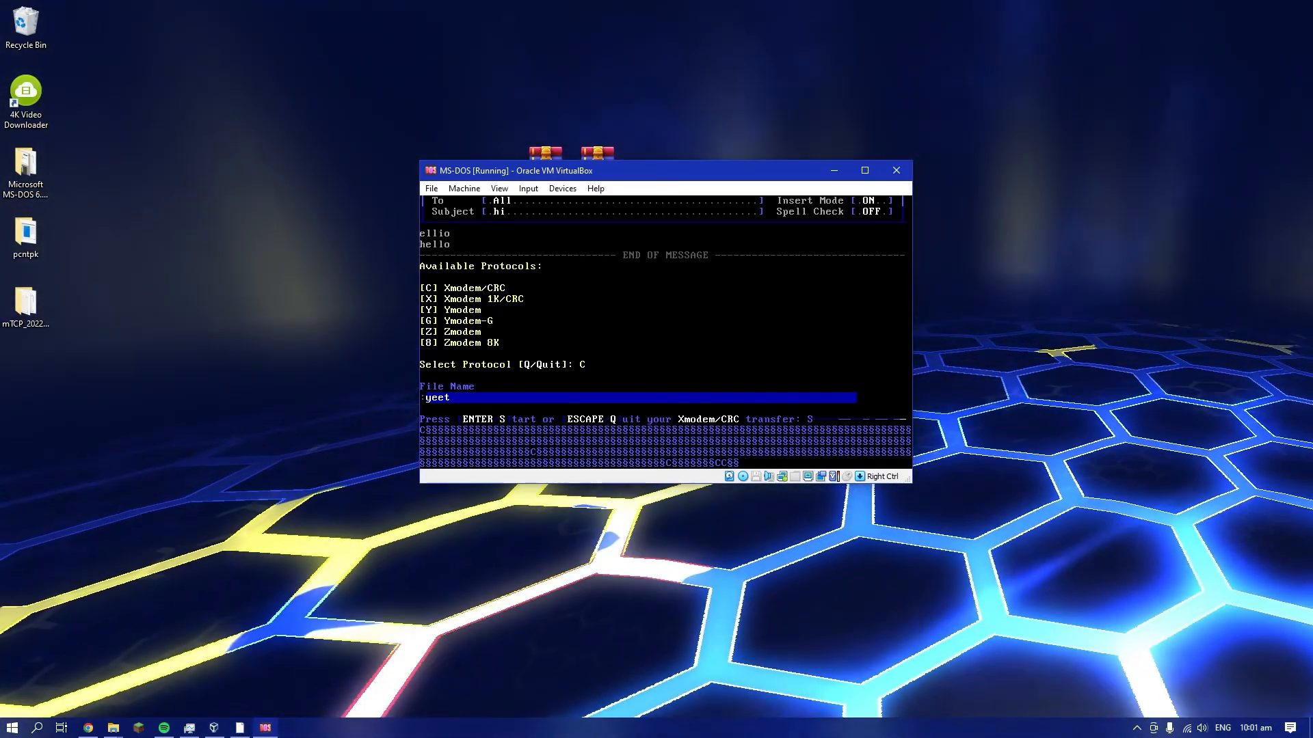
Switch to Chrome and look through the bulletin boards listed on the Telnet BBS Guide home page
key(alt+Tab)
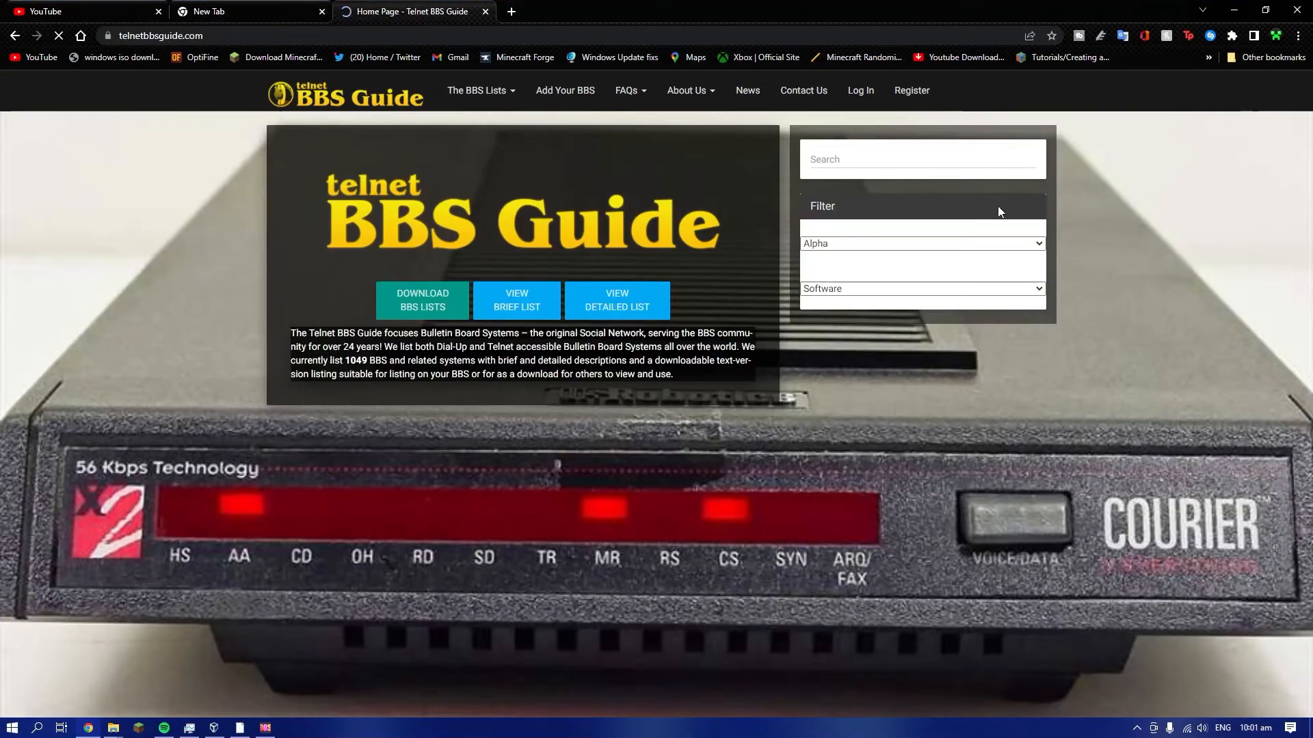
scroll(141, 352, down, 8)
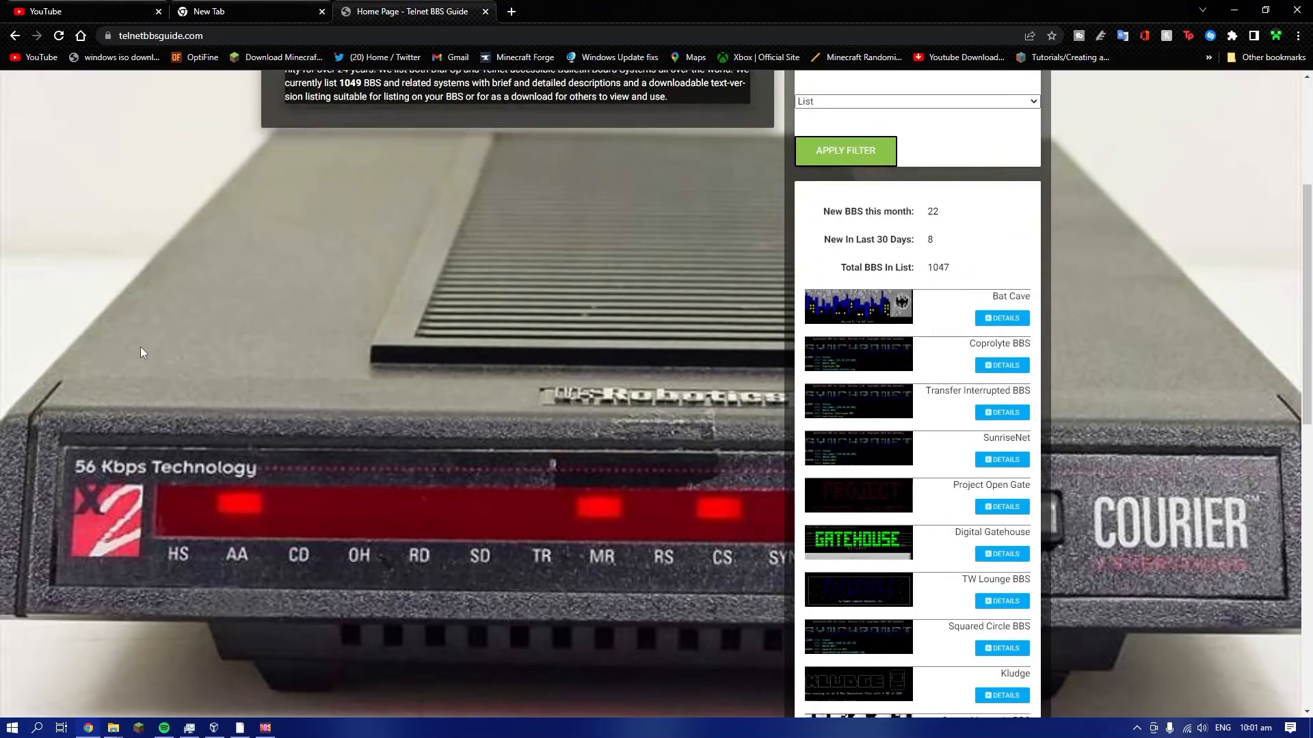
scroll(141, 353, up, 2)
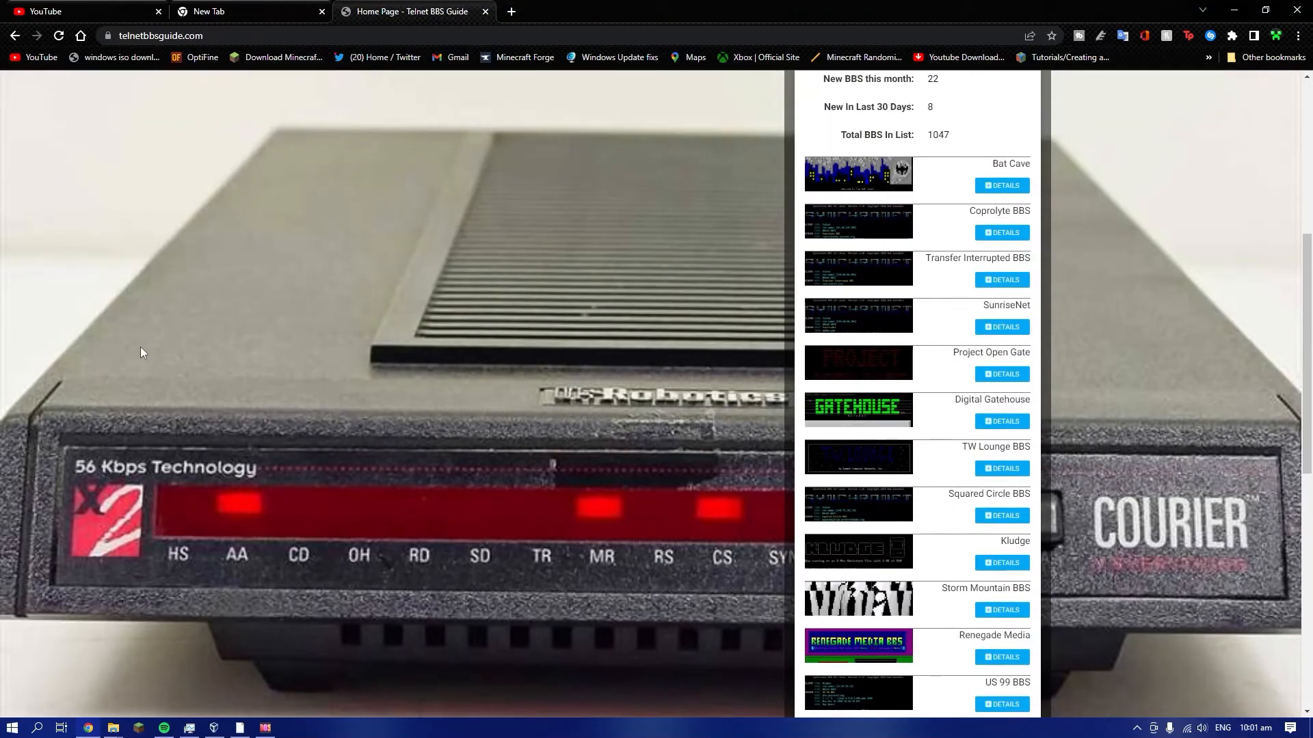
scroll(141, 352, up, 3)
scroll(140, 352, down, 3)
scroll(844, 341, down, 6)
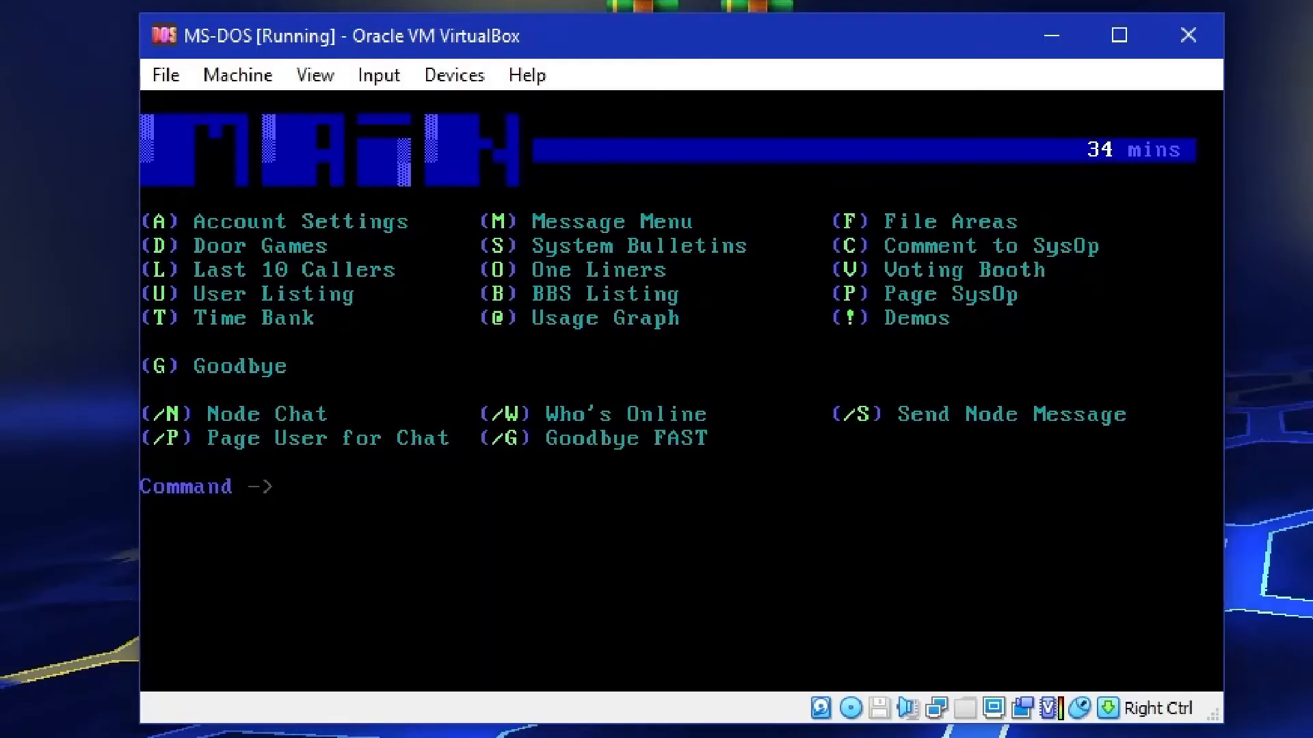
Switch back to the MS-DOS virtual machine, log off the BBS and confirm the disconnection
key(g)
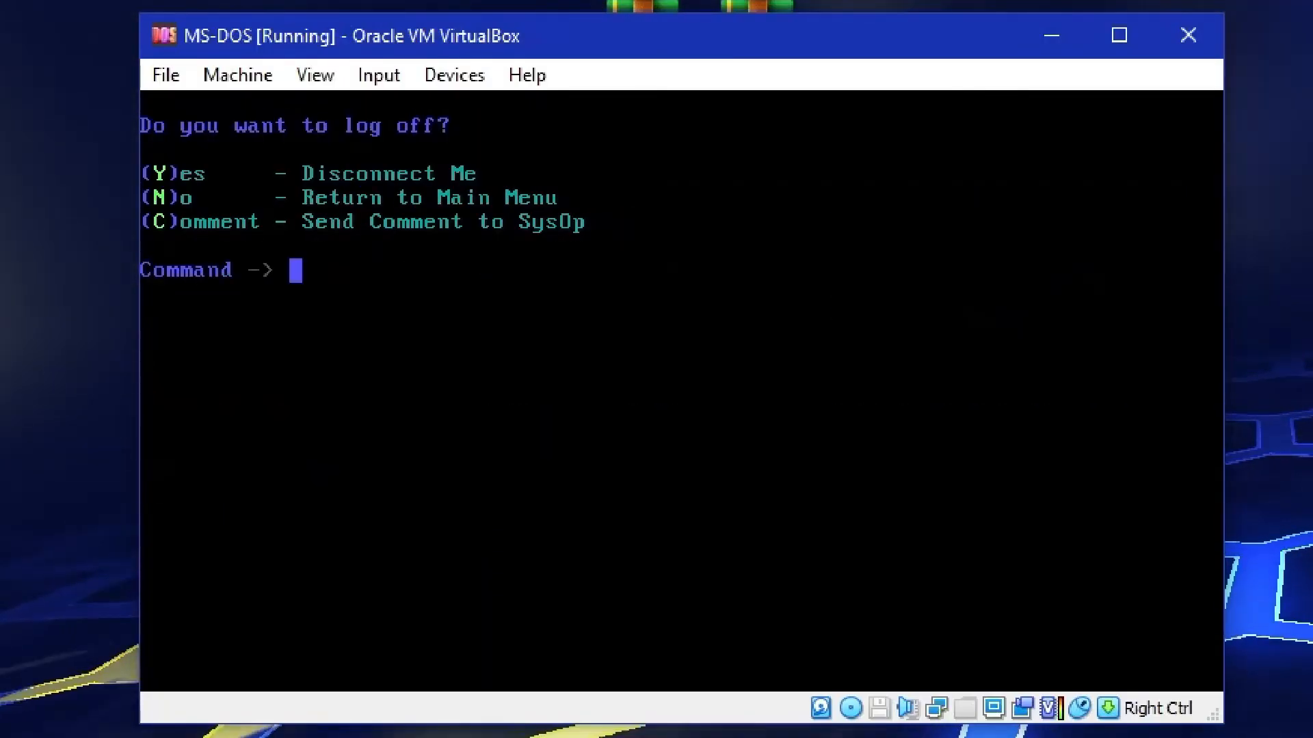
key(y)
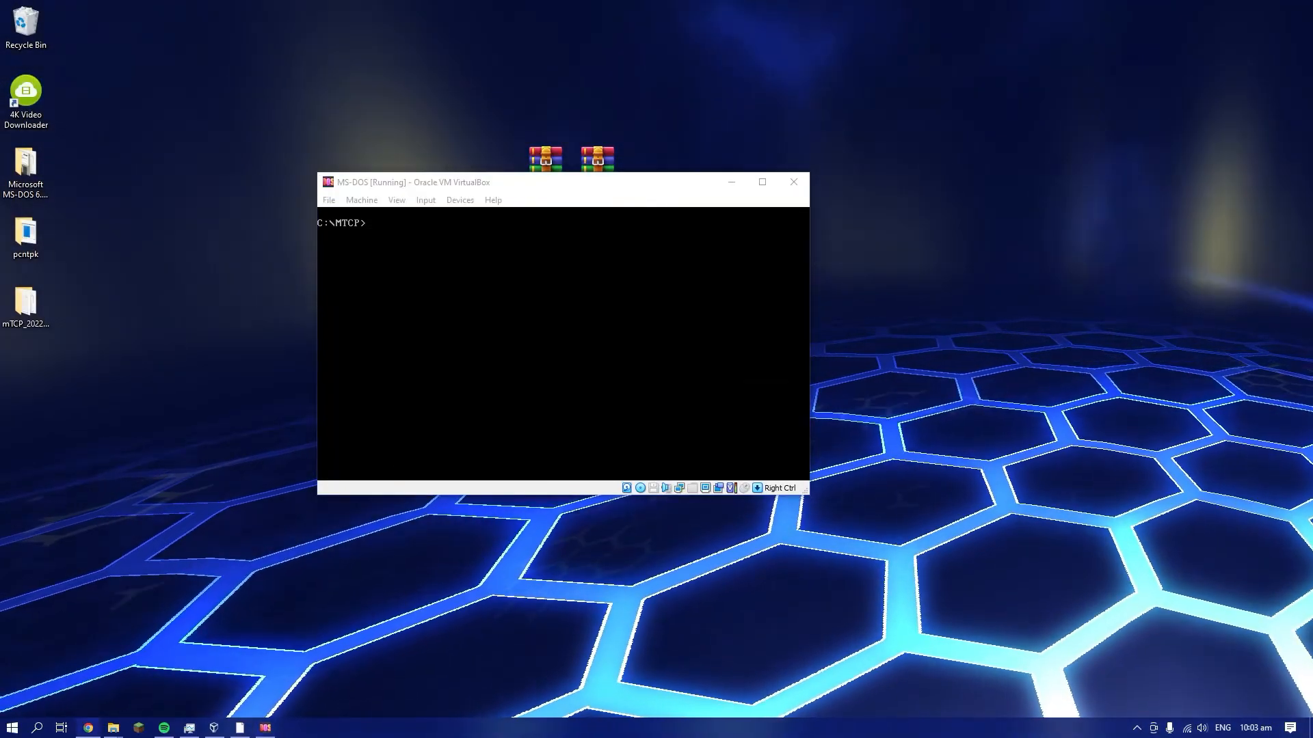
drag(795, 50, 813, 6)
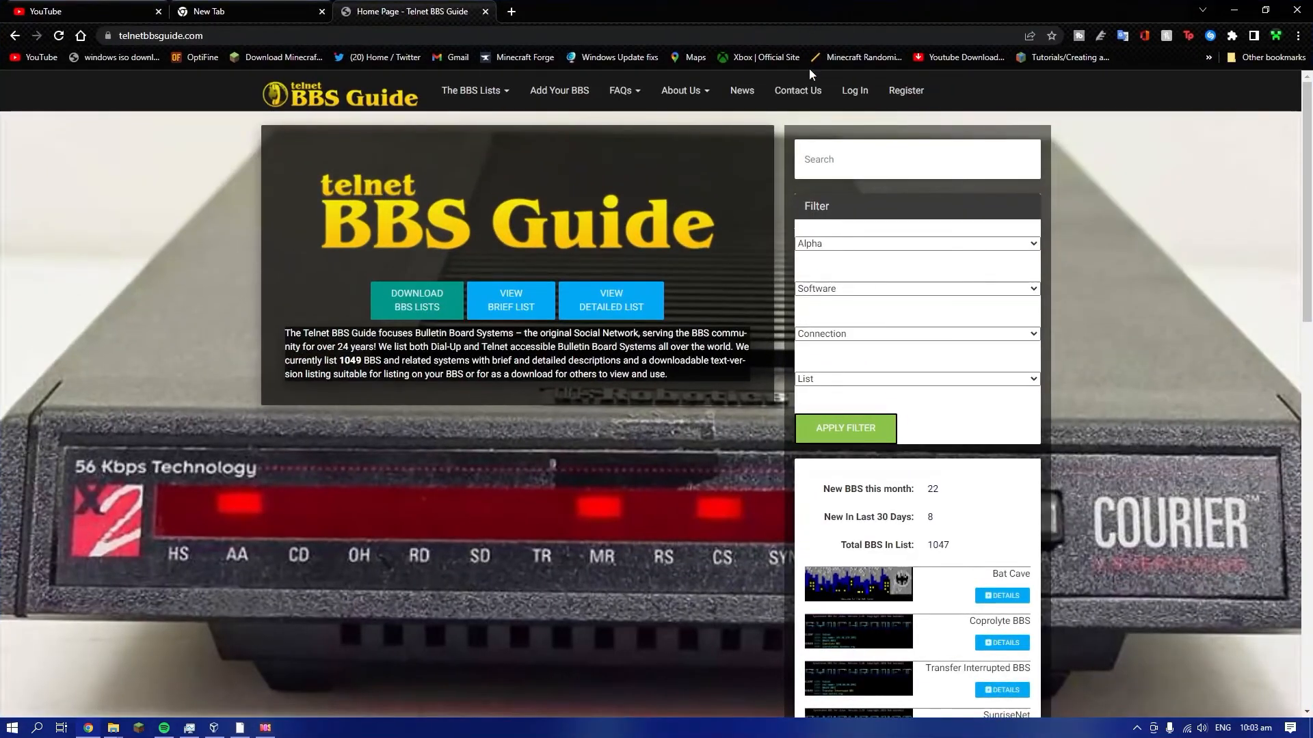
Switch to Chrome and examine the Connection, Software and Alpha filter options on the Telnet BBS Guide home page
scroll(1002, 341, down, 2)
scroll(1163, 338, up, 2)
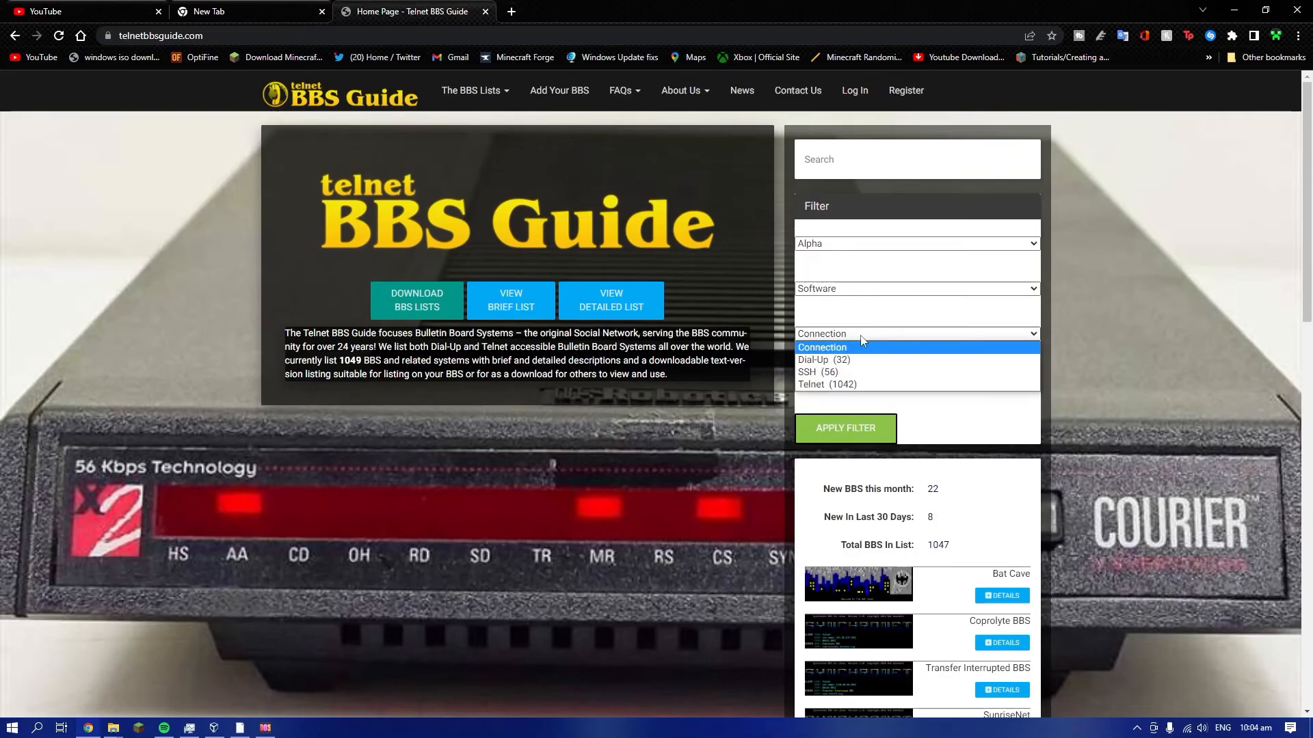
click(881, 290)
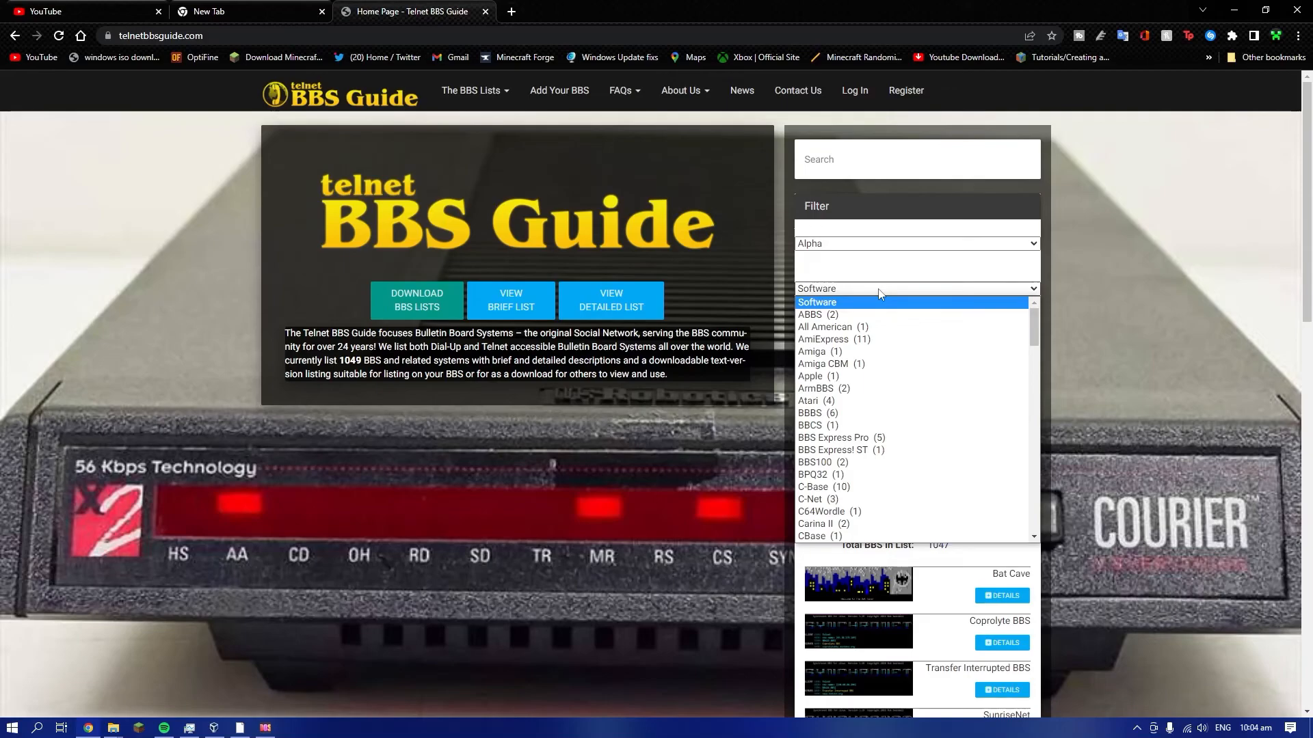
scroll(865, 451, down, 8)
scroll(865, 455, down, 10)
scroll(865, 454, up, 10)
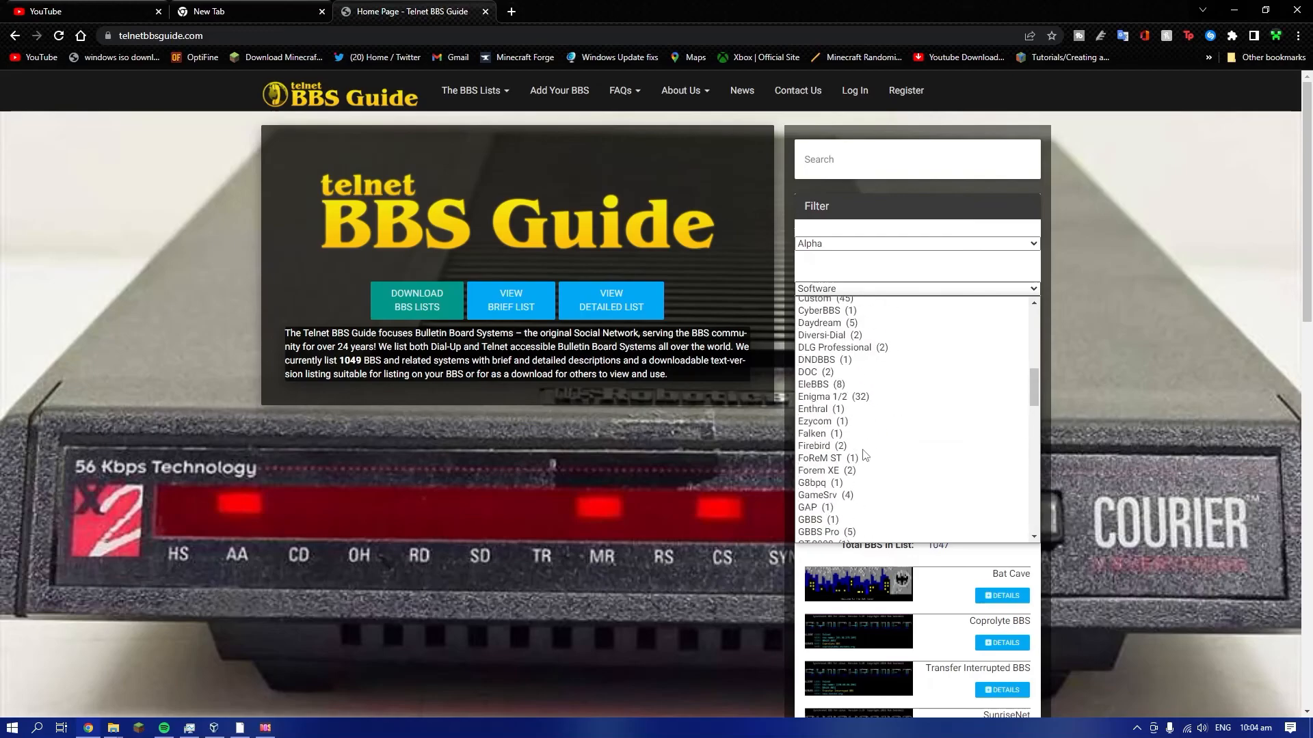
click(878, 290)
click(862, 245)
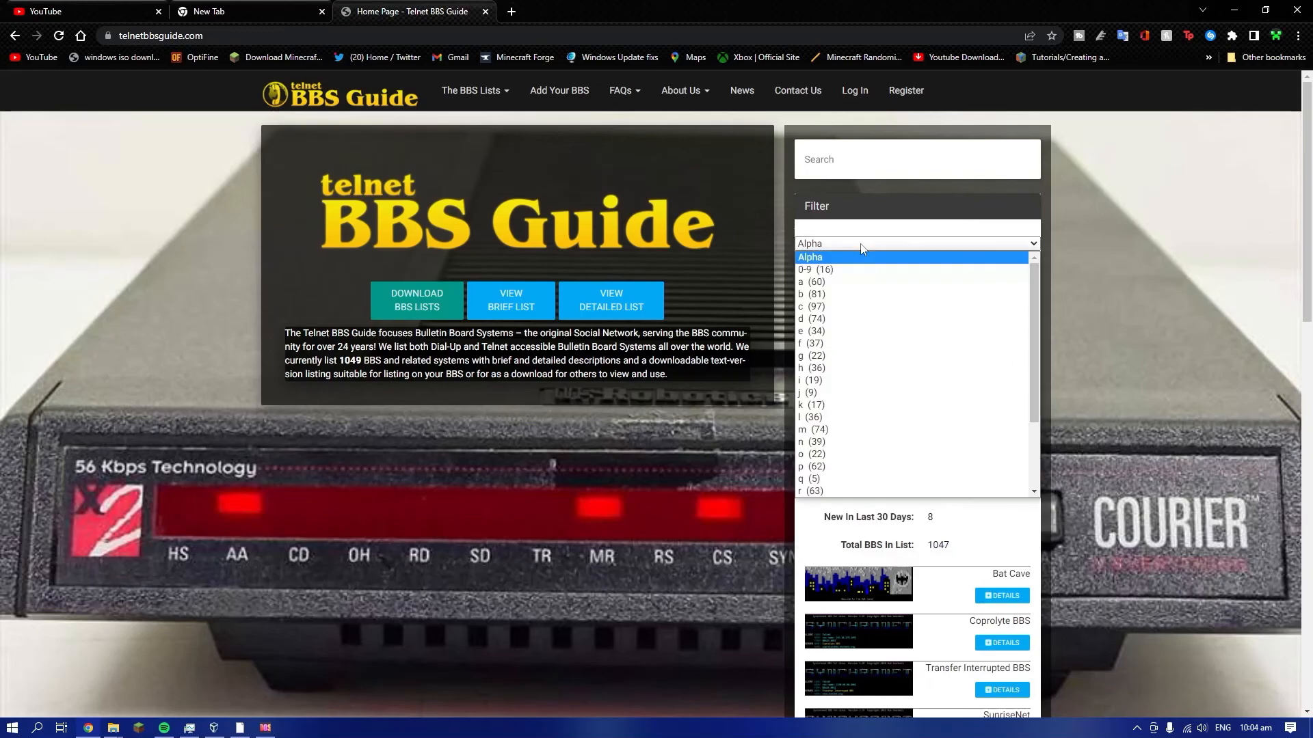
click(862, 245)
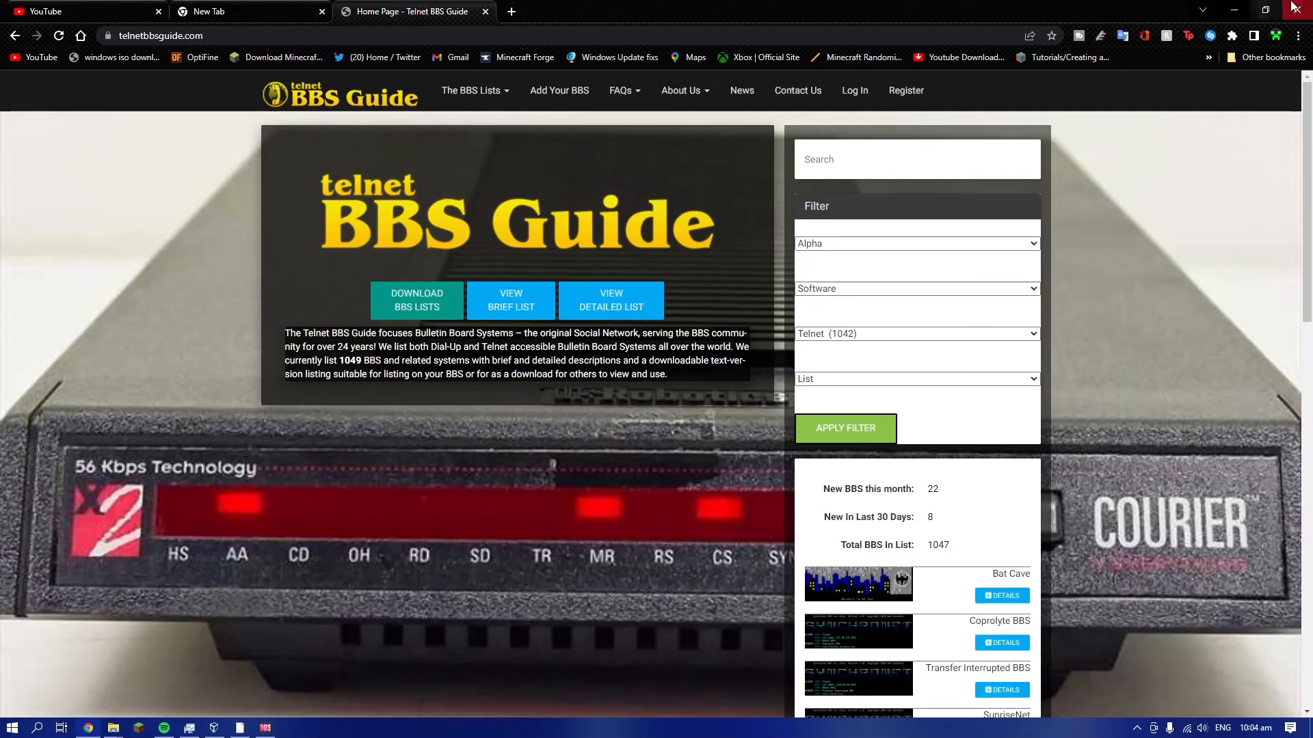